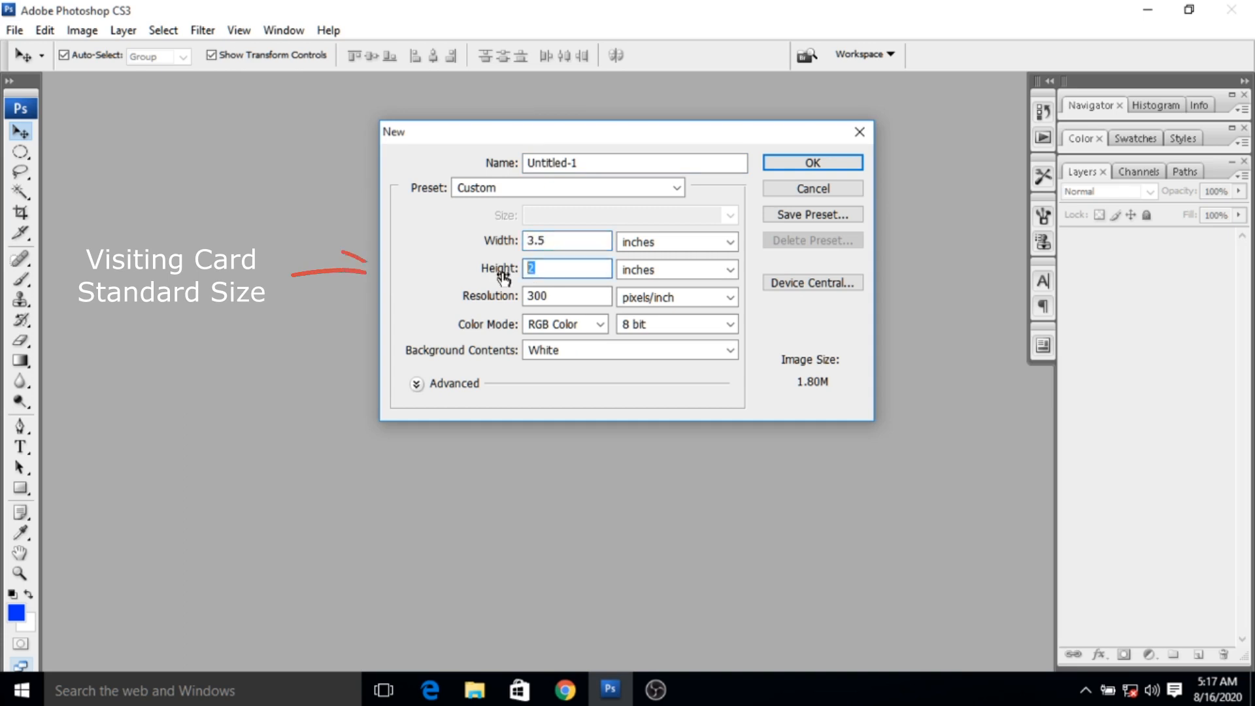
key(Tab)
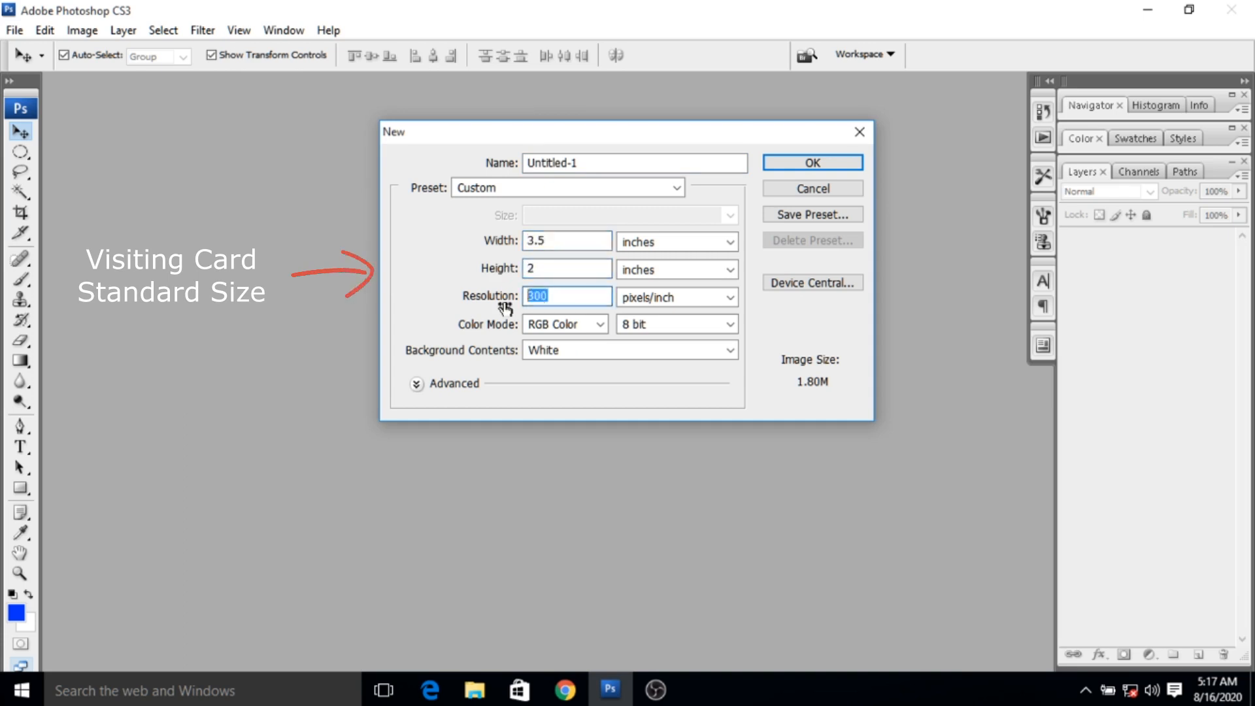
- Create a 3.5 × 2 inch document at 300 pixels/inch, RGB Color, with a white background, and enlarge its window around the canvas
click(573, 352)
click(574, 366)
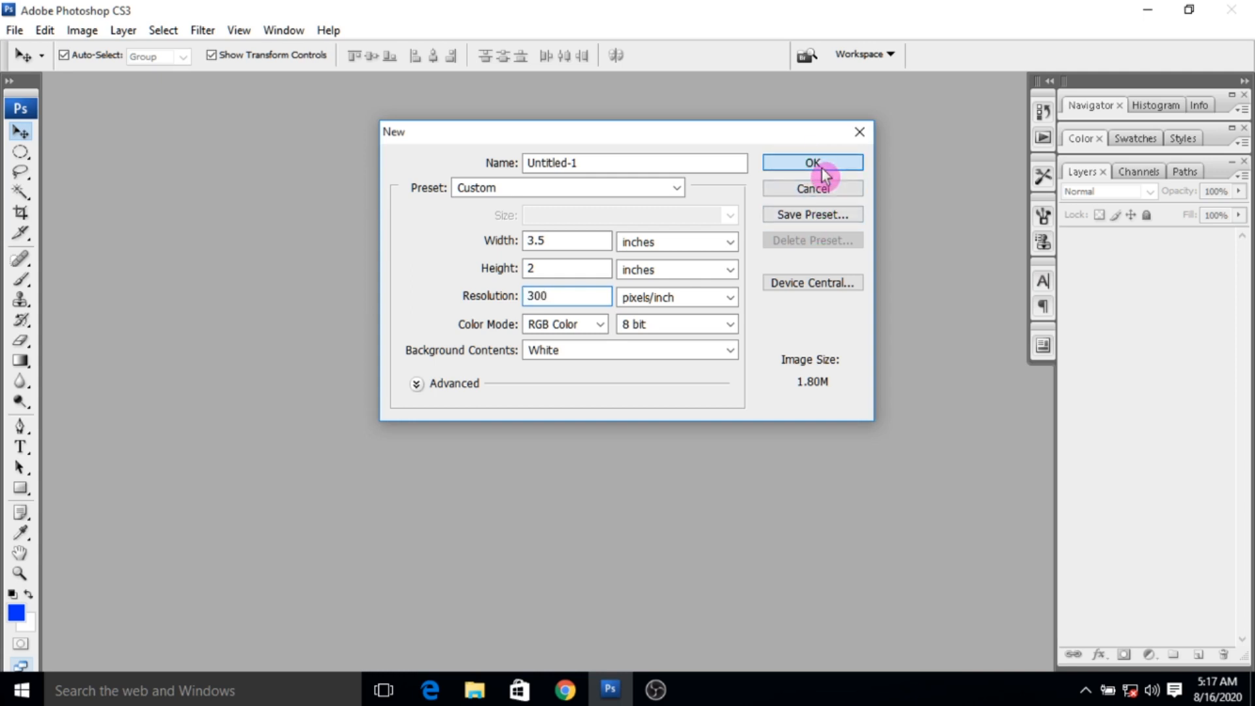
click(817, 163)
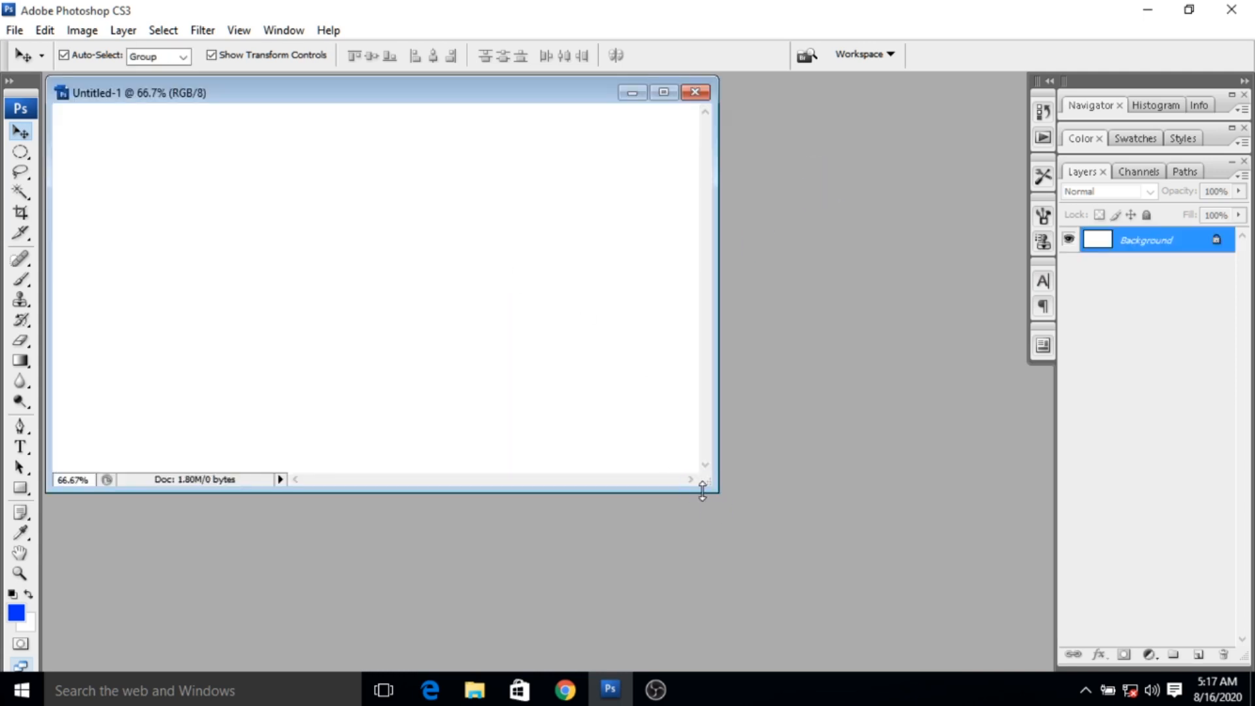
drag(708, 488, 818, 554)
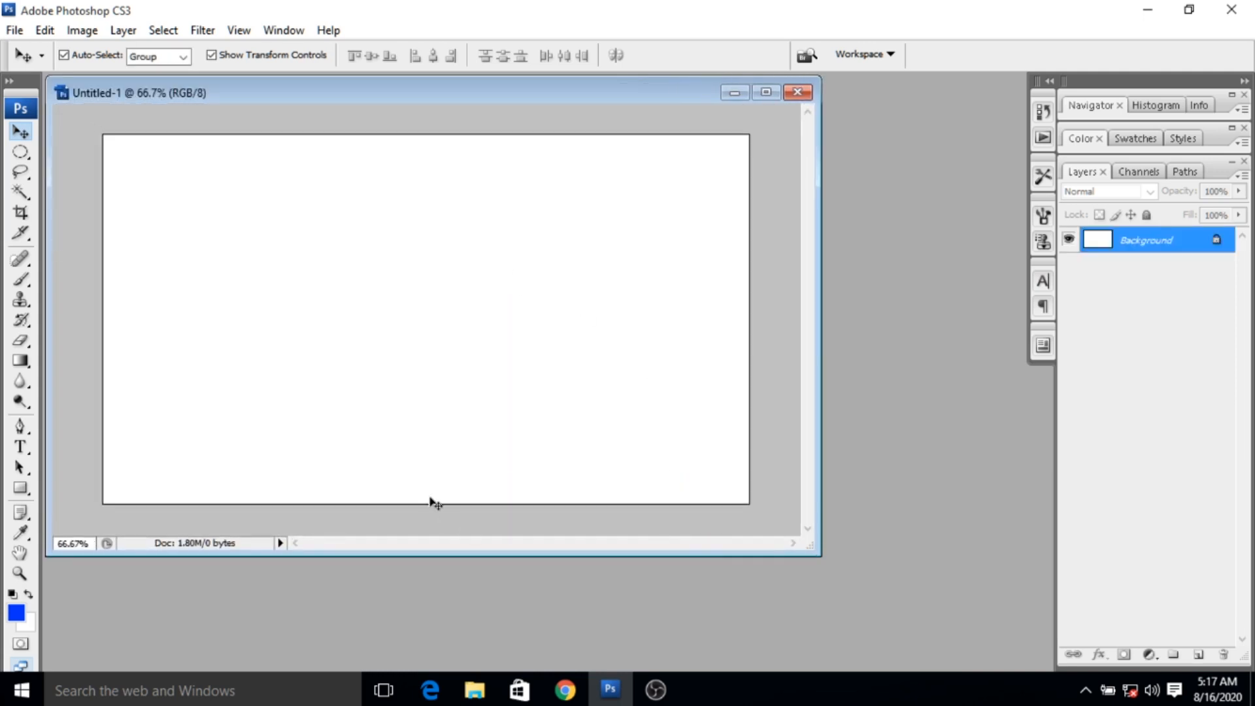
- Draw a full-height rectangle shape in blue #0030fe over roughly the left two-fifths of the canvas
click(27, 490)
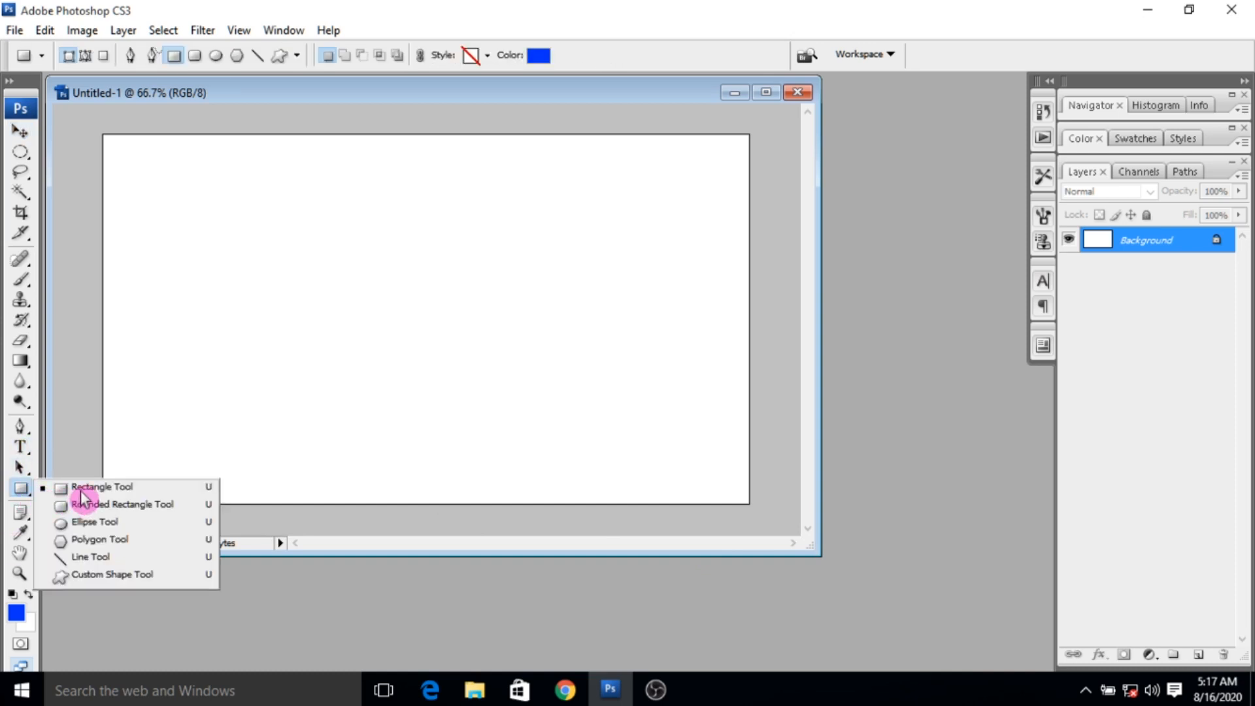
click(105, 489)
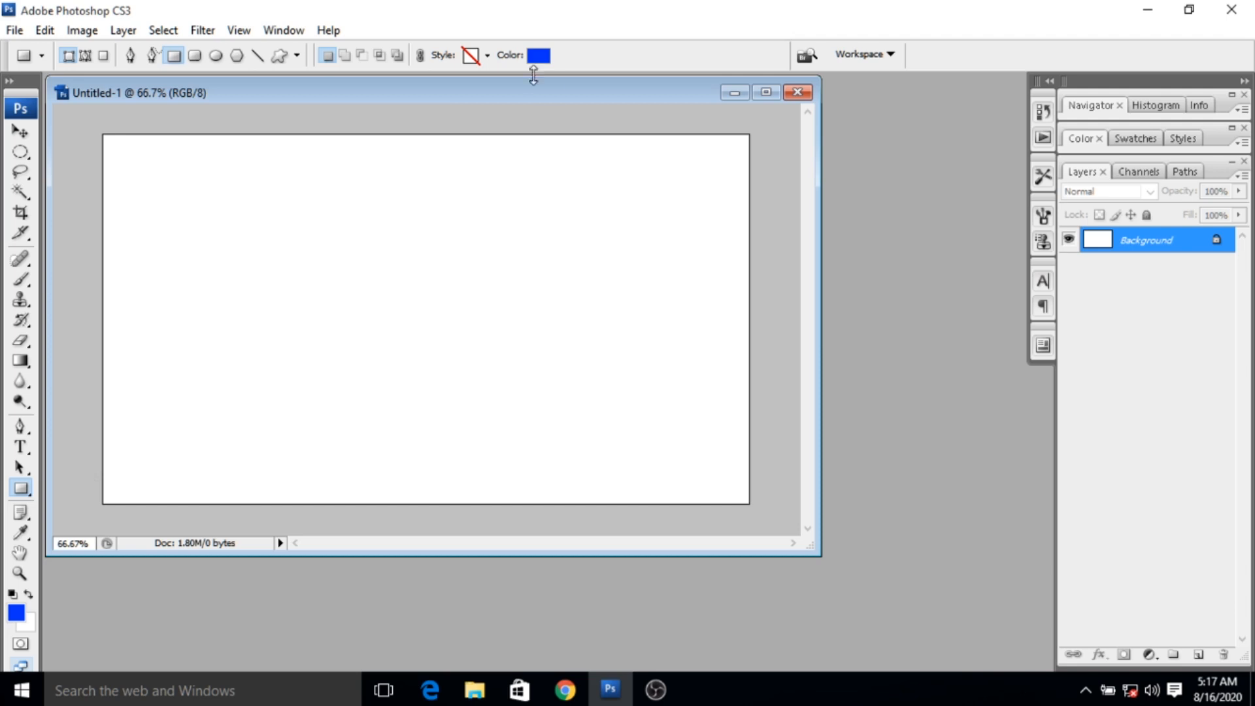
click(538, 55)
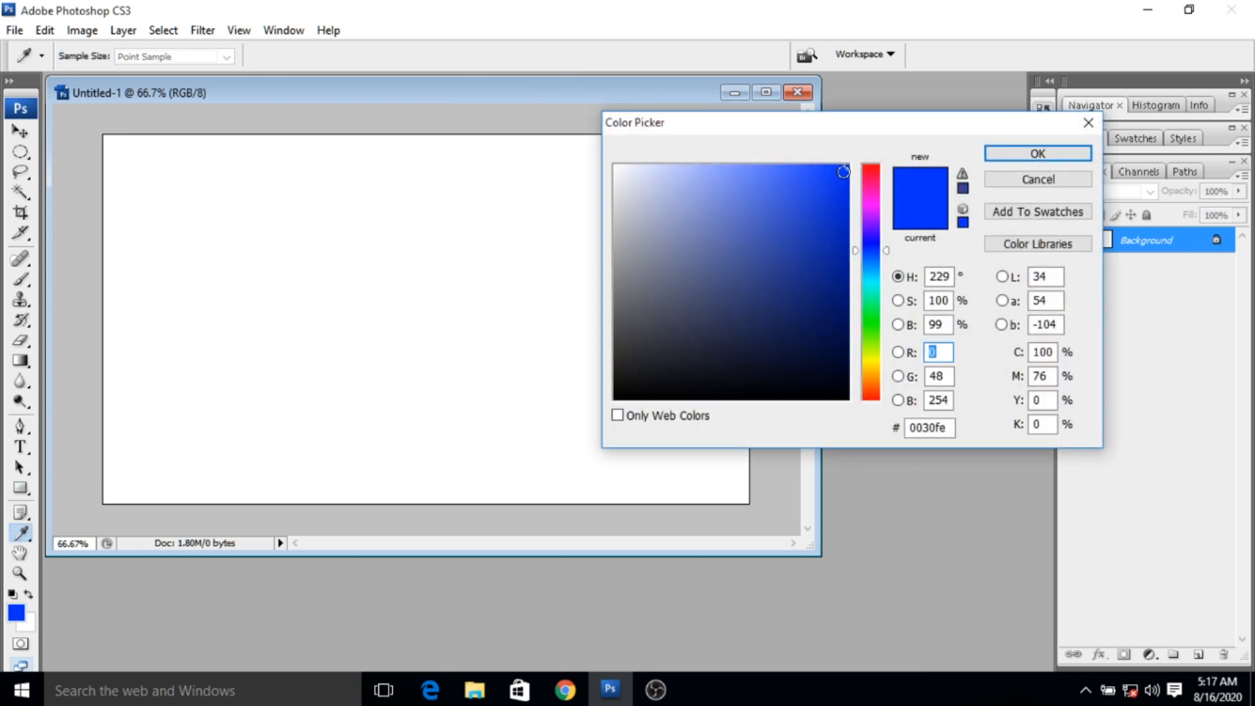
click(1013, 154)
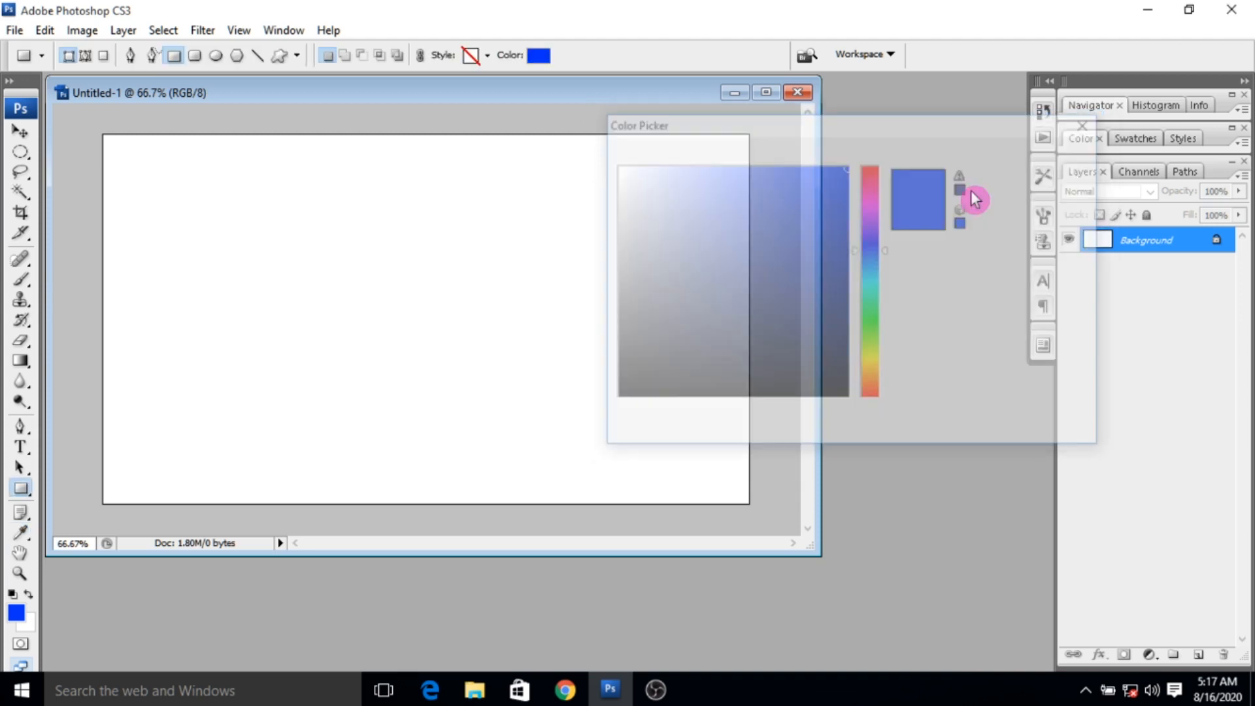
drag(99, 132, 381, 517)
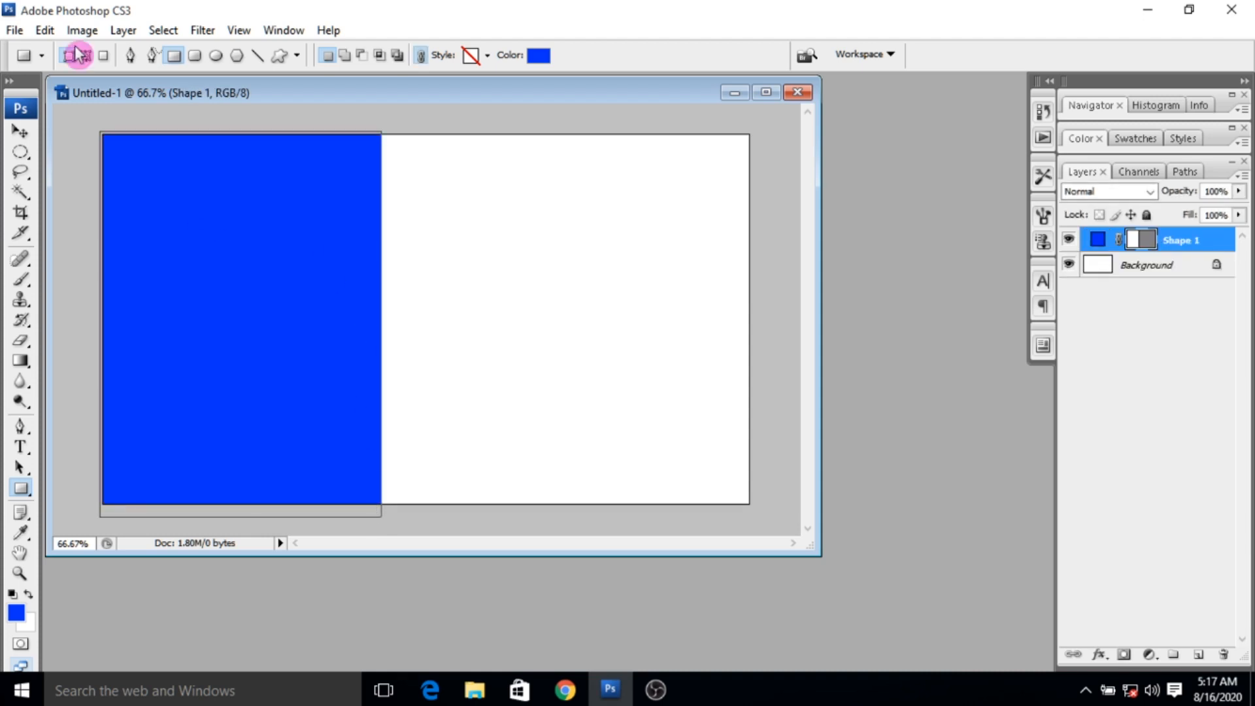
- Distort the blue rectangle so its right edge slants, with the upper corner moved outward and the lower corner slightly inward
click(45, 31)
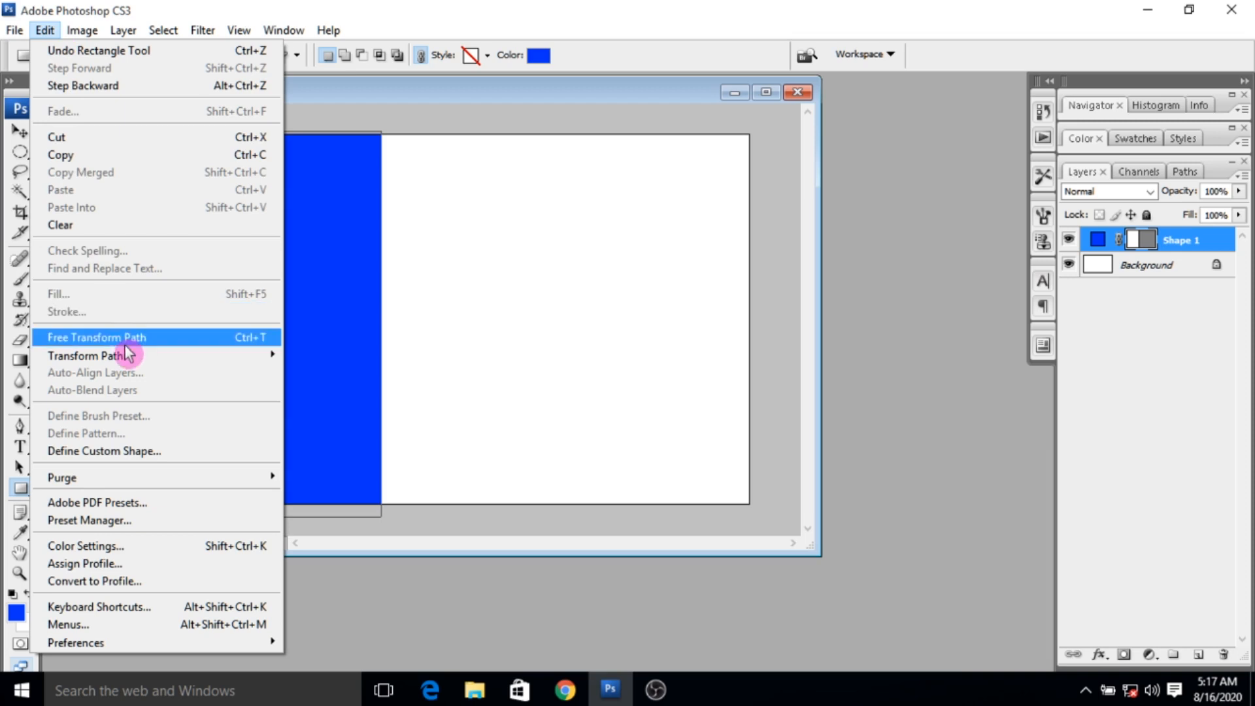
mouse_move(154, 356)
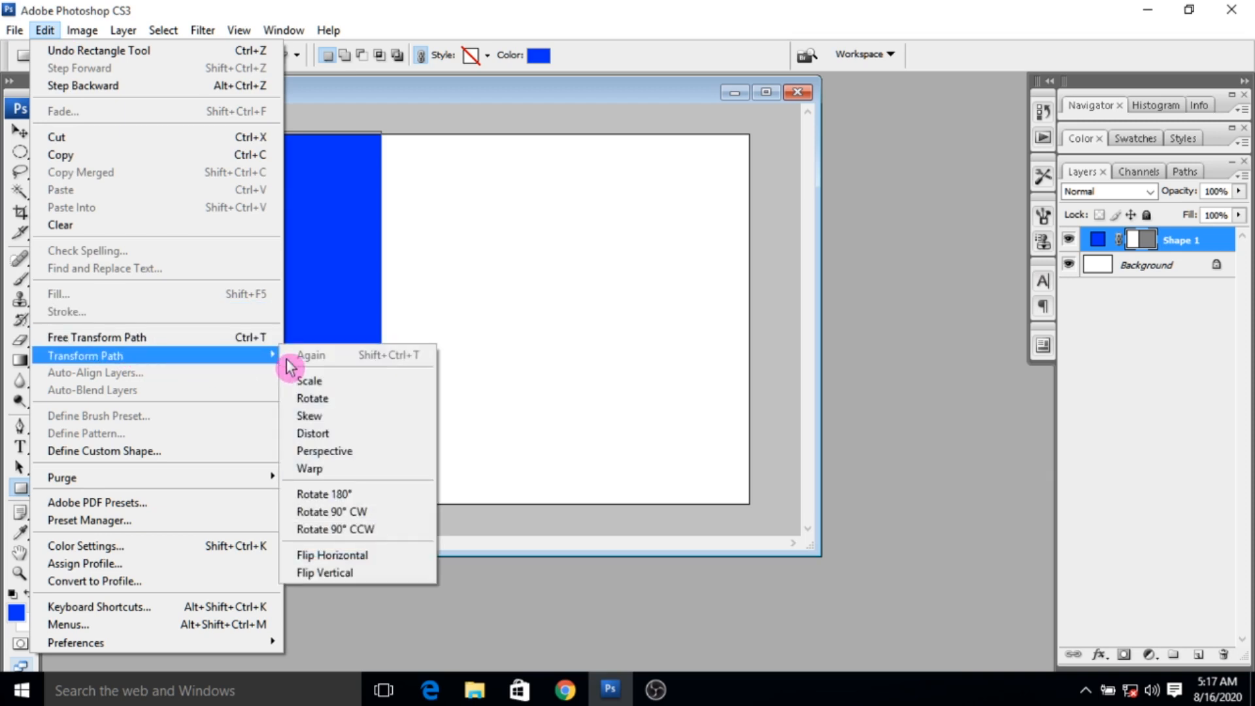
click(313, 433)
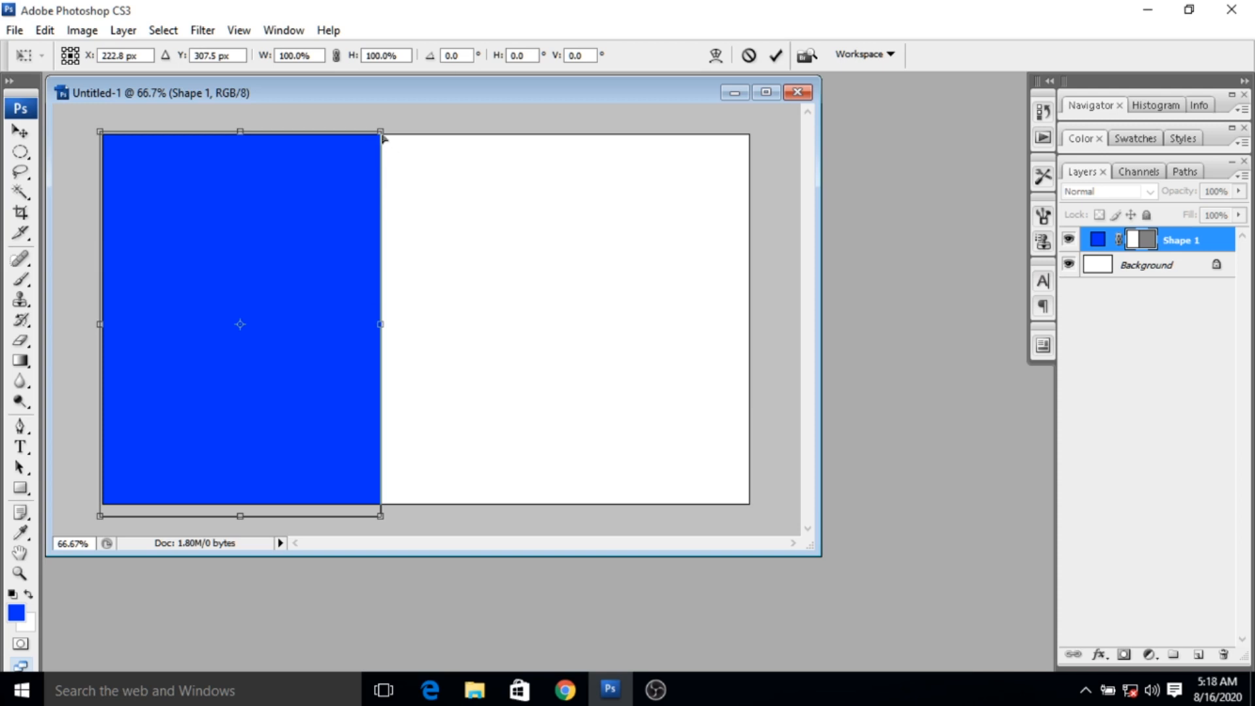
drag(383, 136, 431, 139)
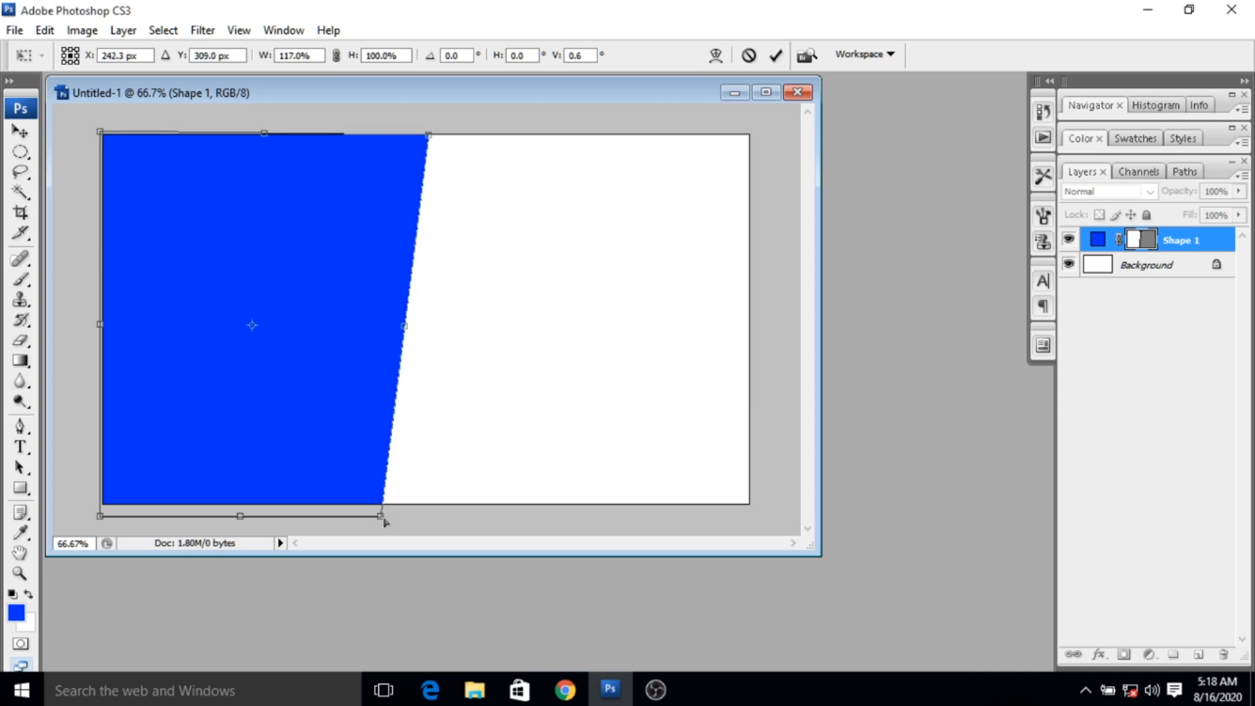
drag(383, 517, 373, 516)
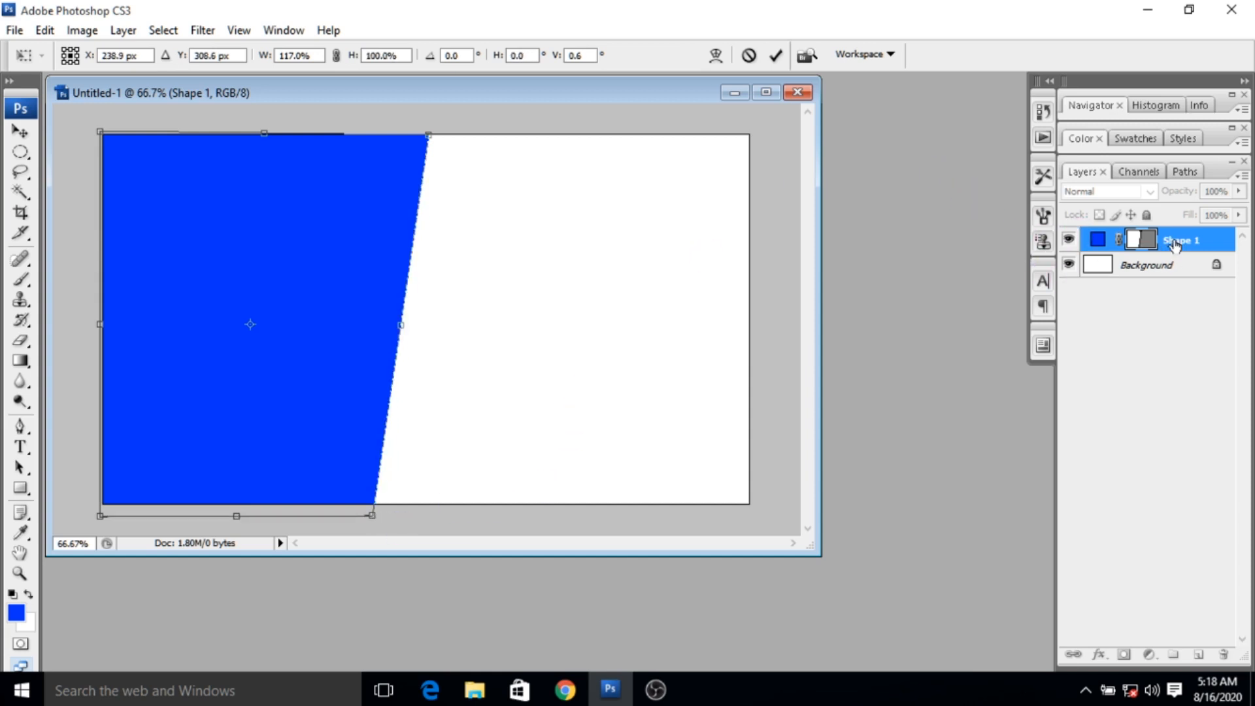
click(778, 58)
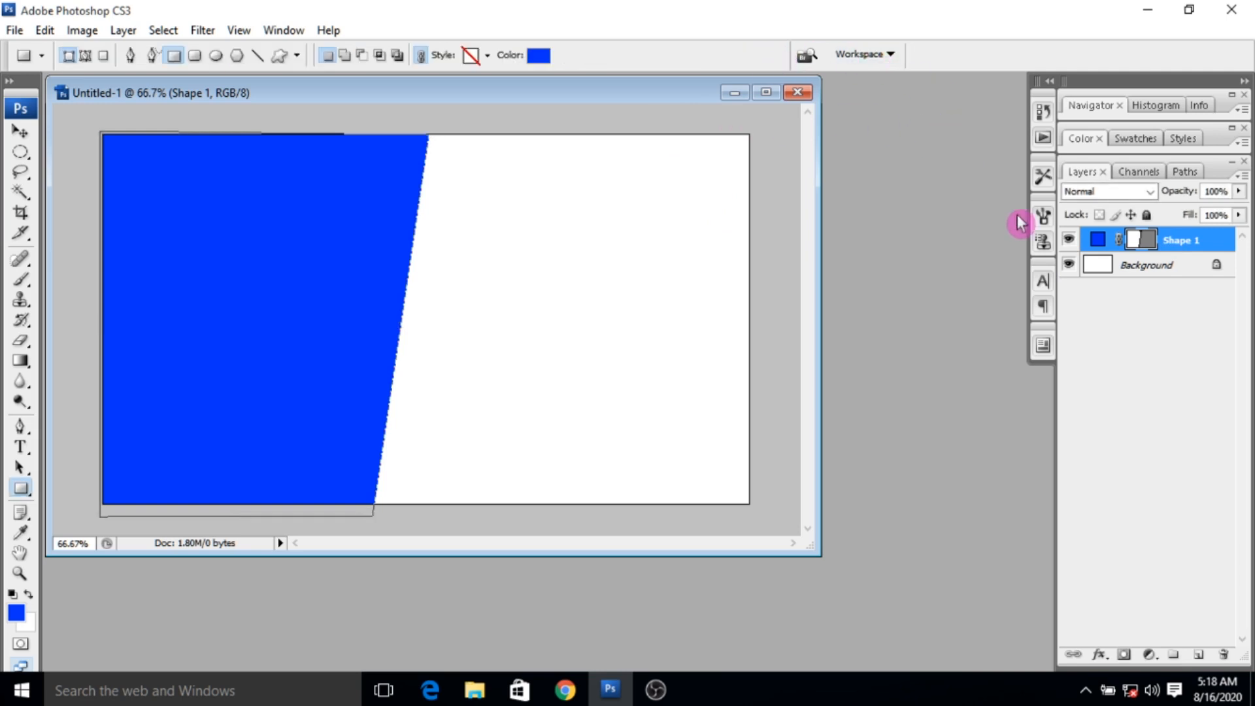
- Add a drop shadow to the blue shape with a 175° angle, 21 px distance and 49 px size
right_click(1179, 242)
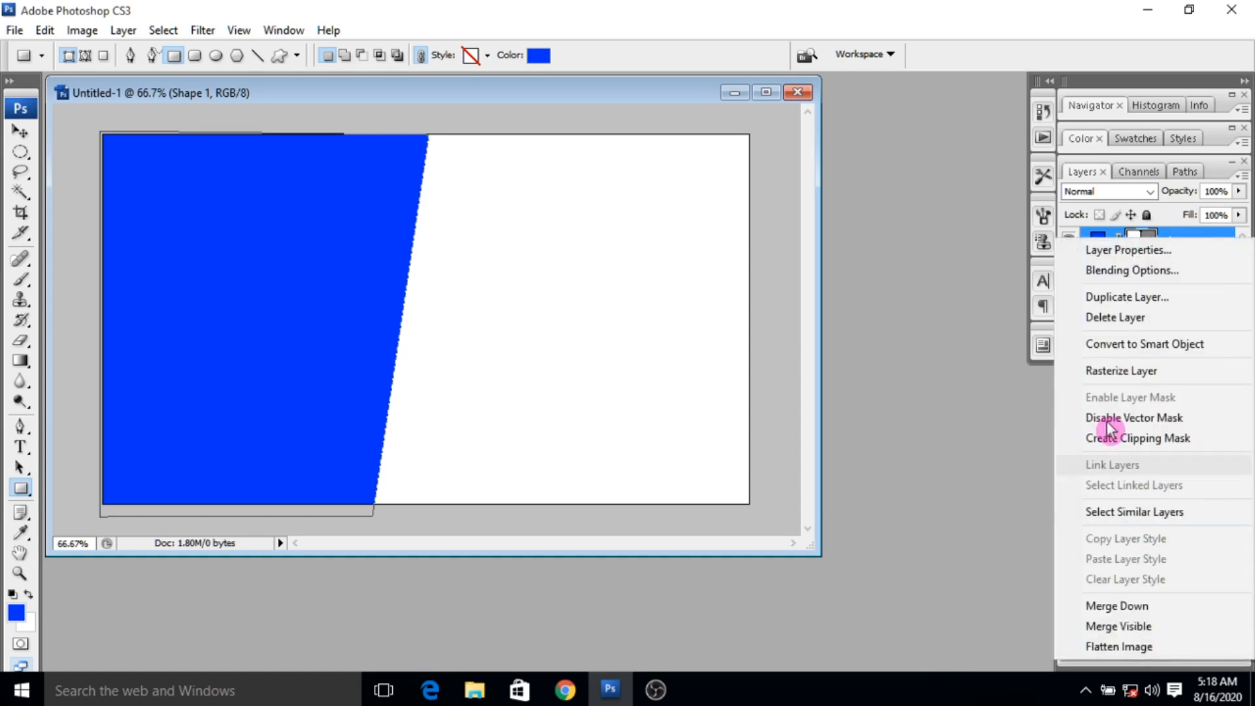
click(1128, 275)
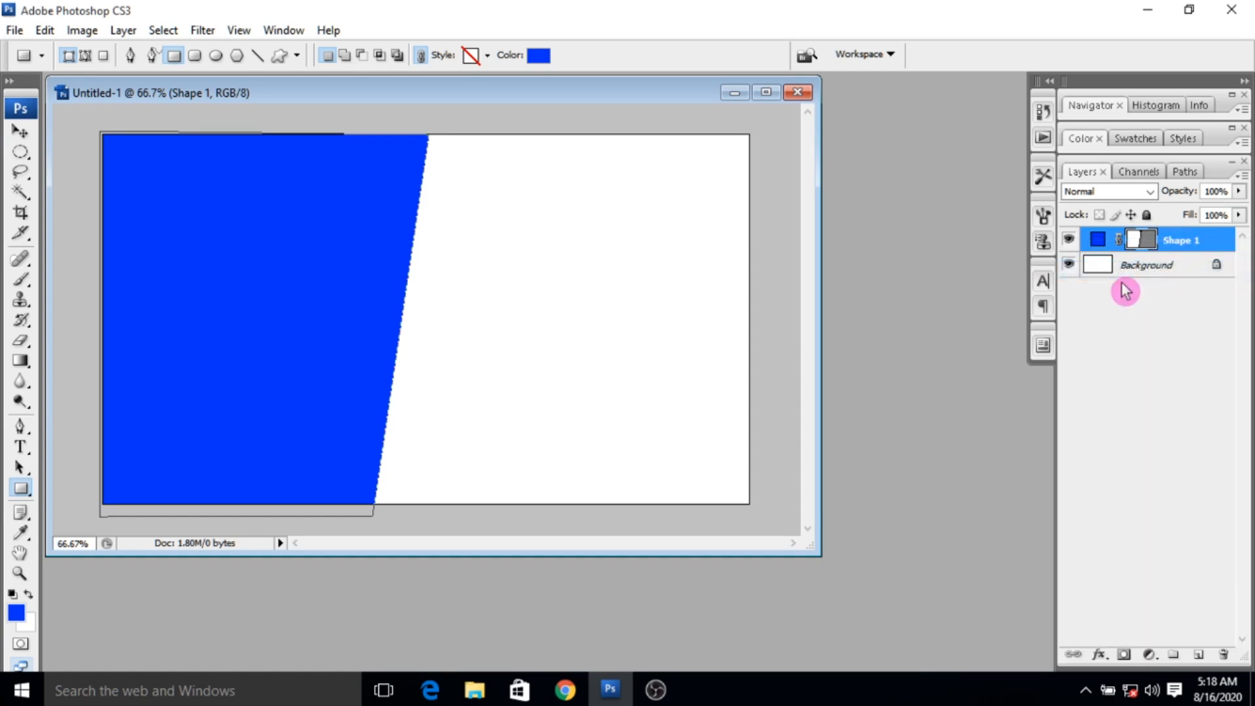
click(701, 202)
click(756, 207)
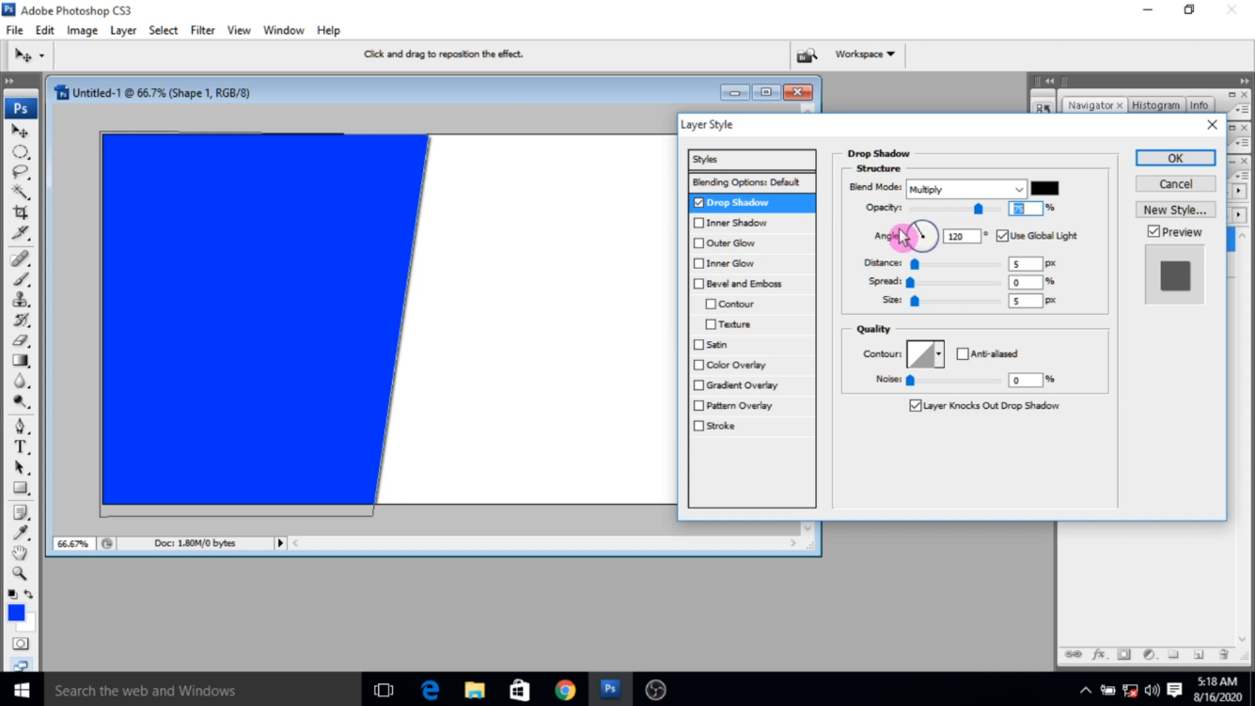
drag(922, 230, 942, 310)
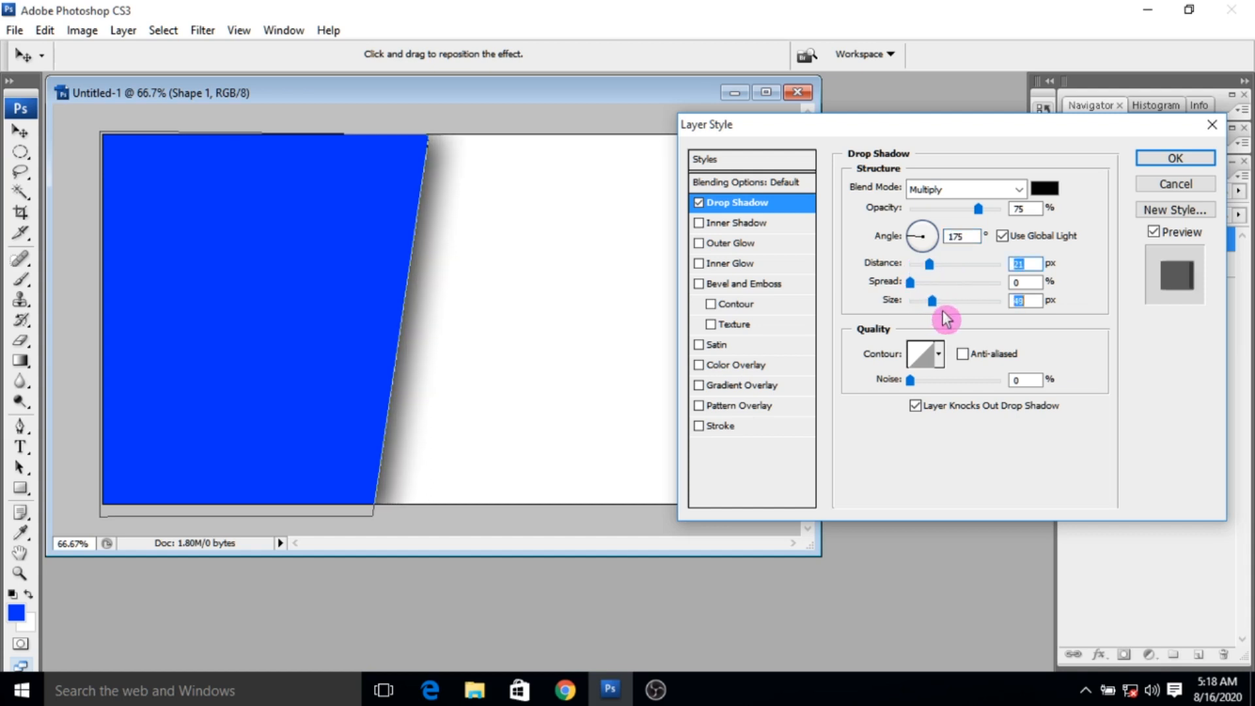
click(1175, 159)
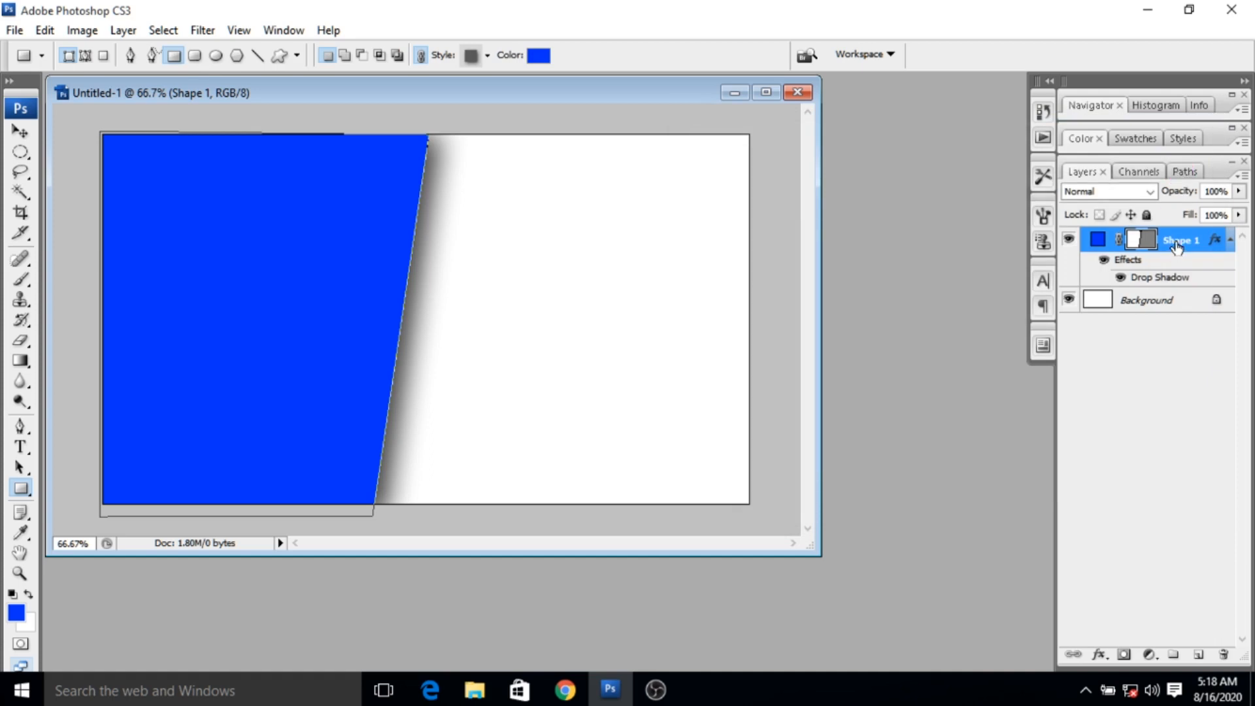
- Duplicate the blue shape layer within the same document, keeping the default name
right_click(1194, 253)
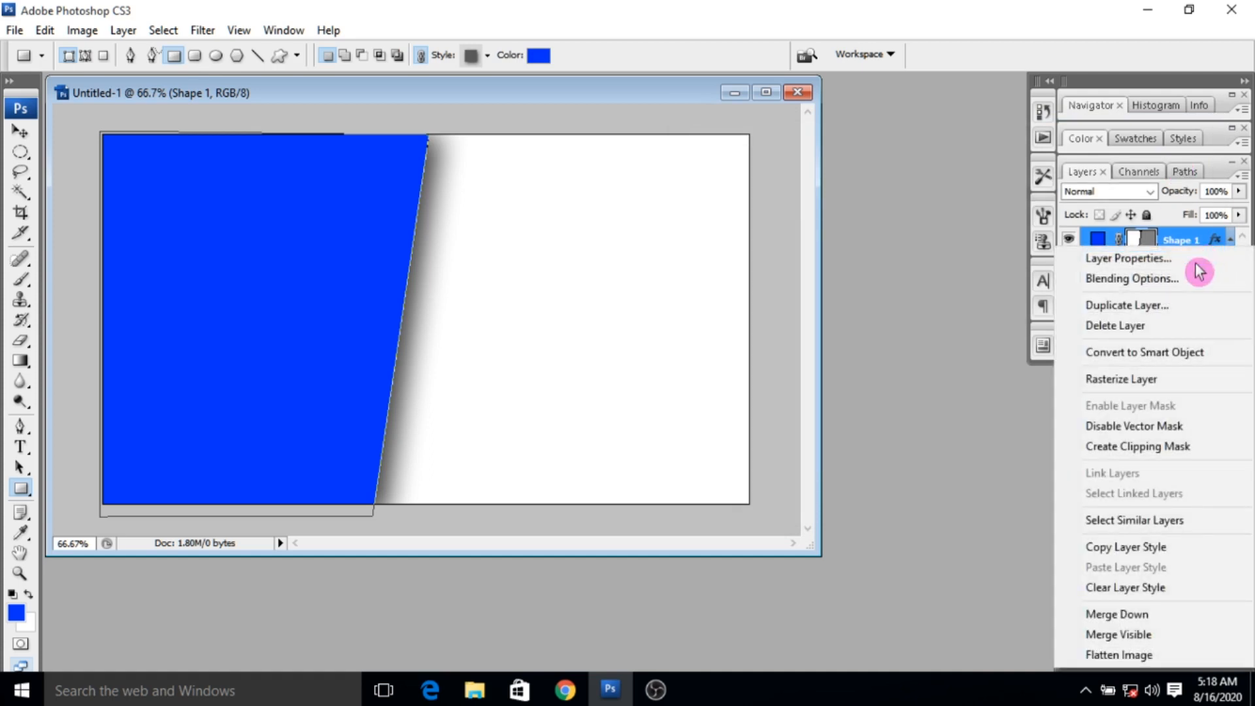
click(1171, 307)
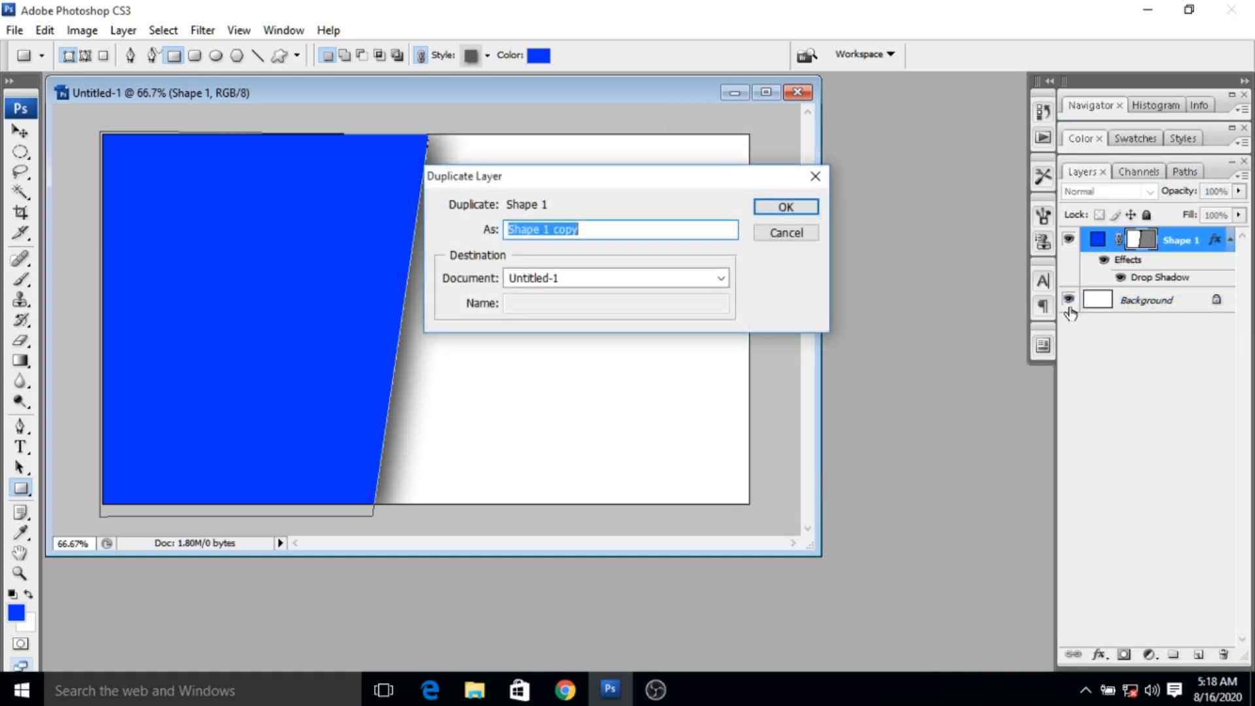
click(785, 206)
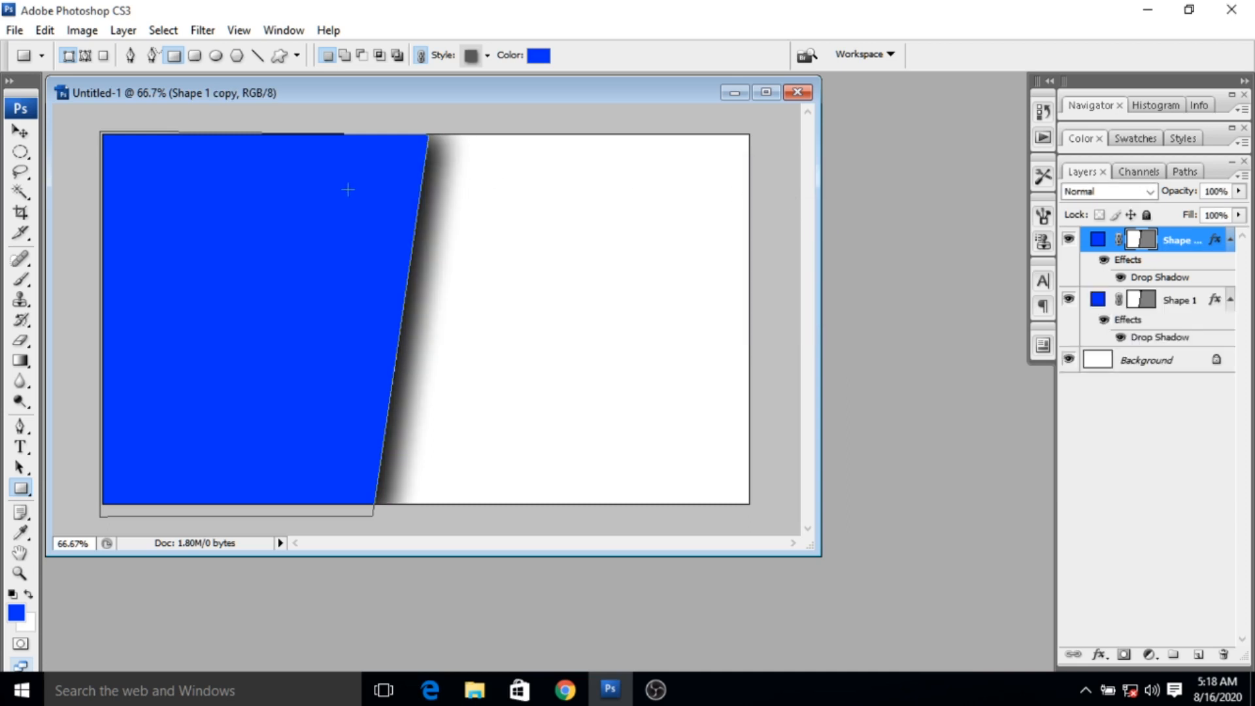
- Distort the duplicate so its slanted edge extends further right, mostly at the upper corner, and place the original shape layer above it
click(50, 32)
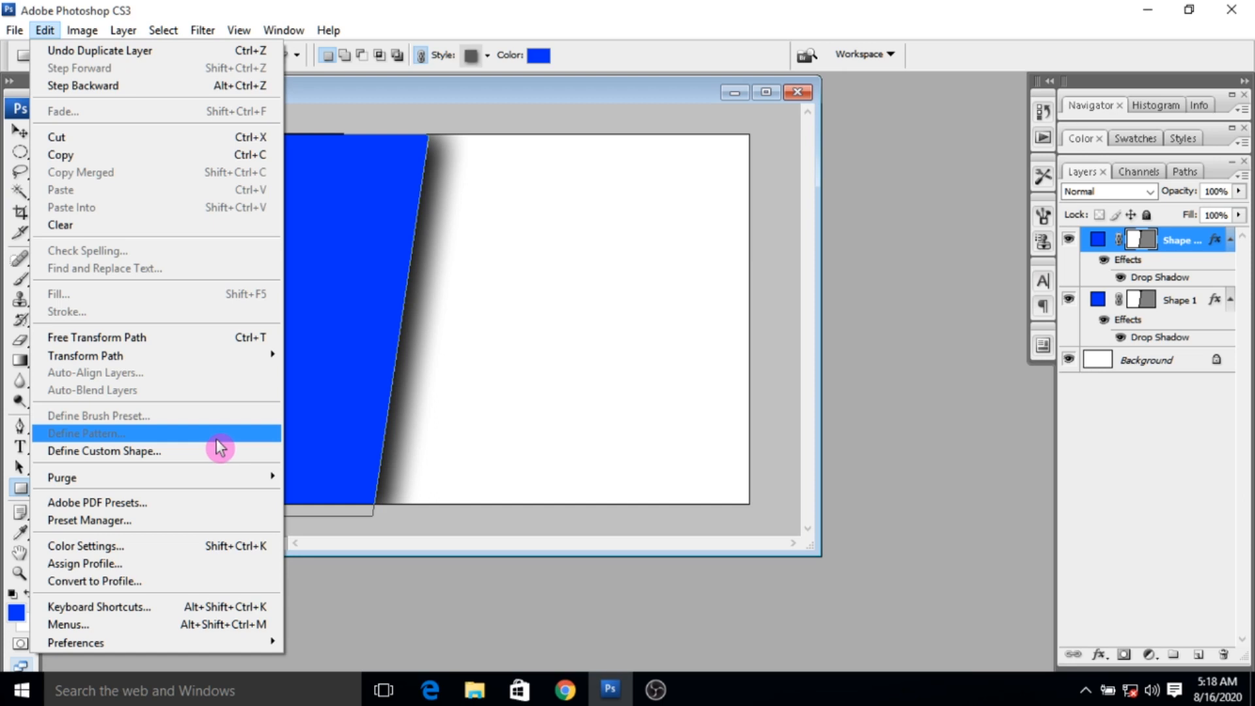
mouse_move(158, 356)
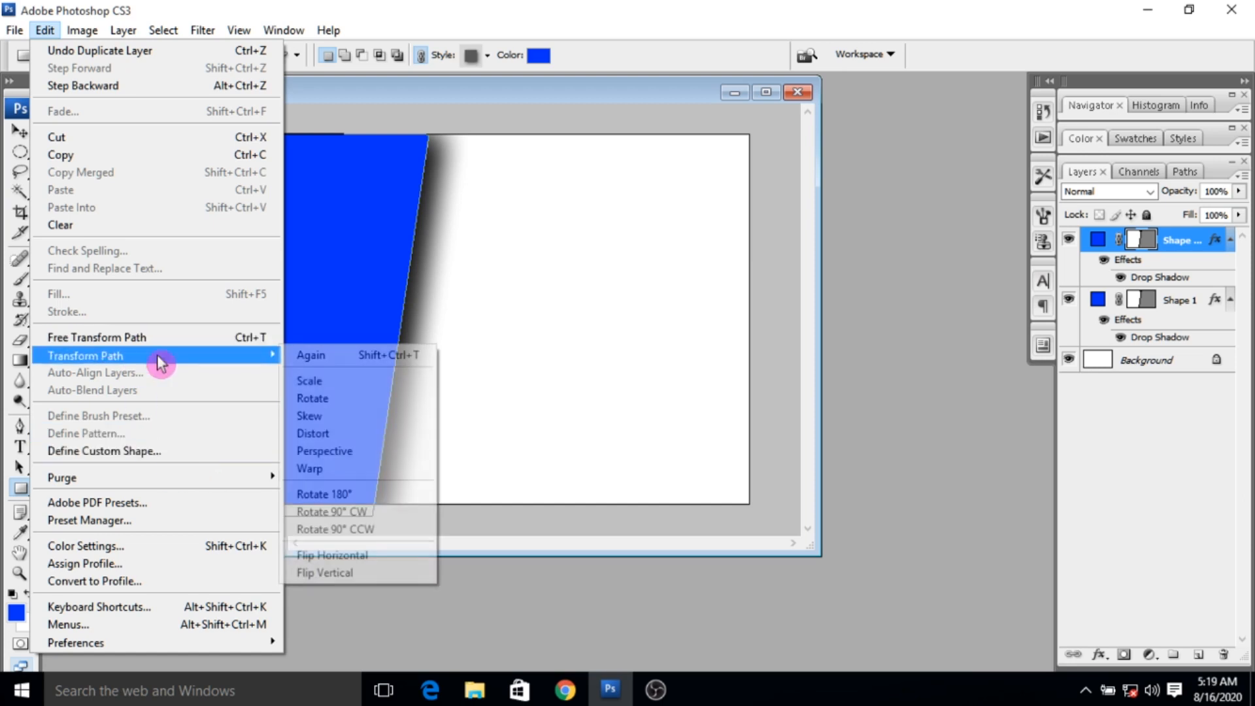
click(333, 442)
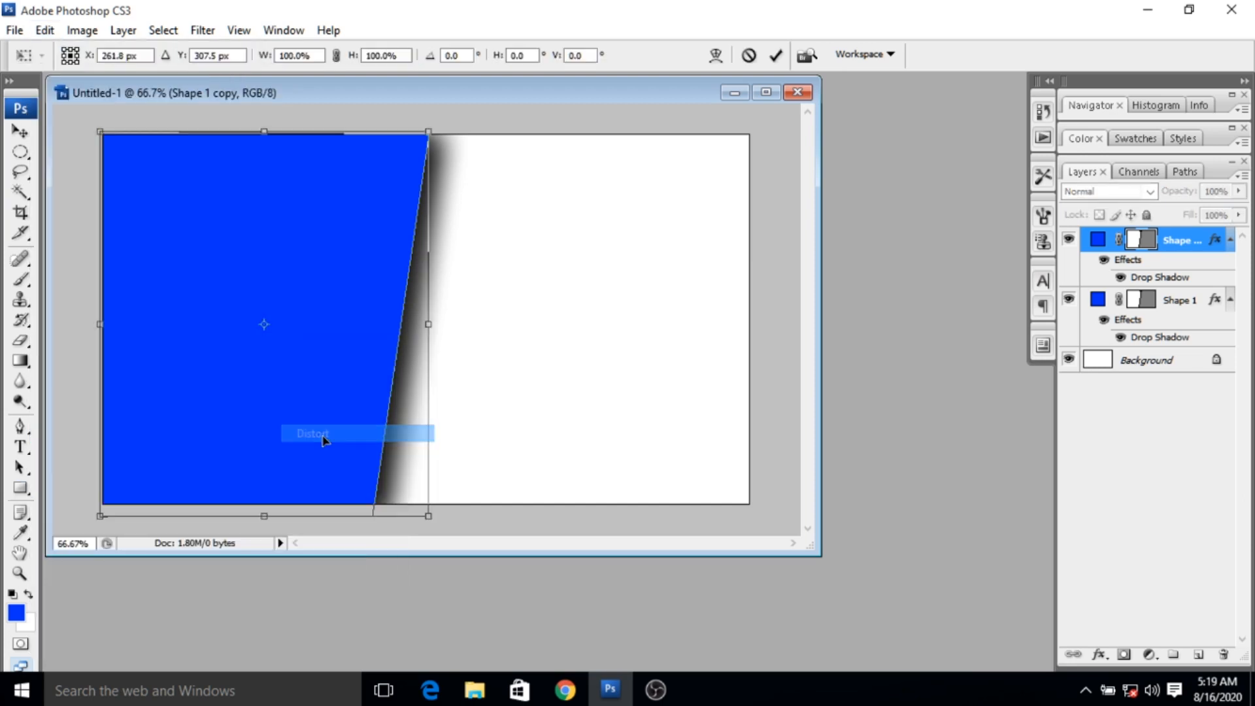
drag(436, 136, 459, 137)
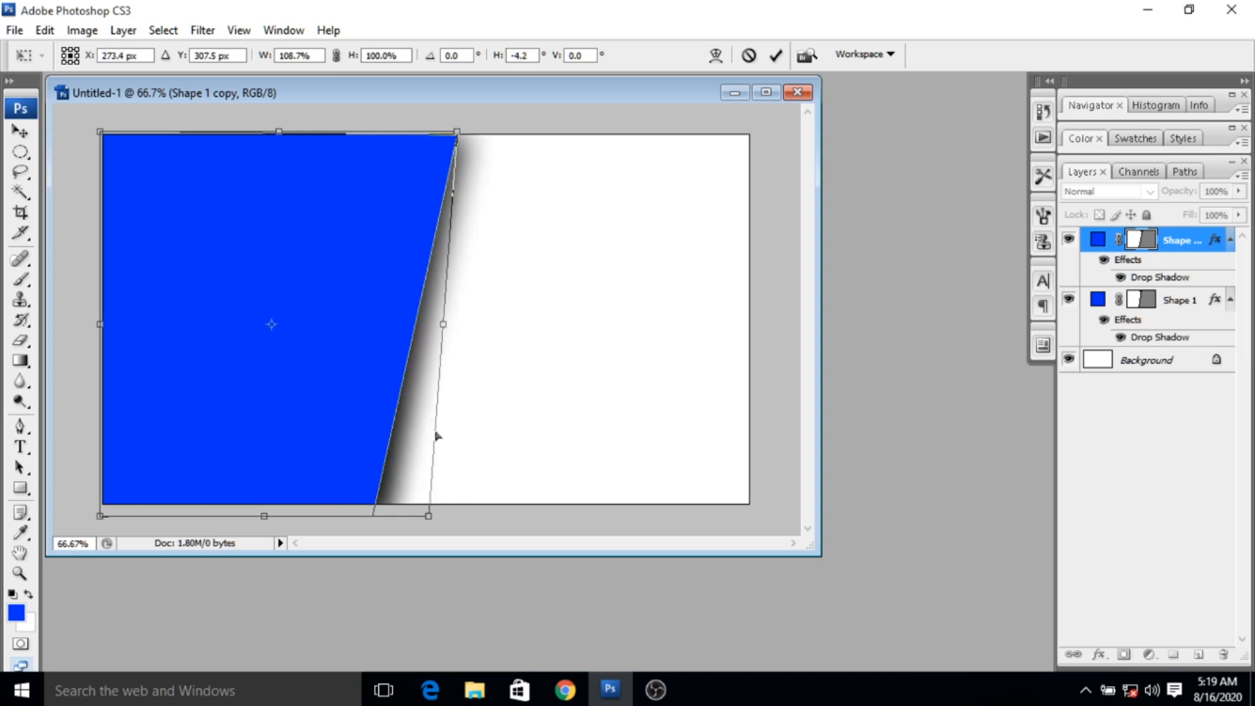
drag(429, 517, 445, 519)
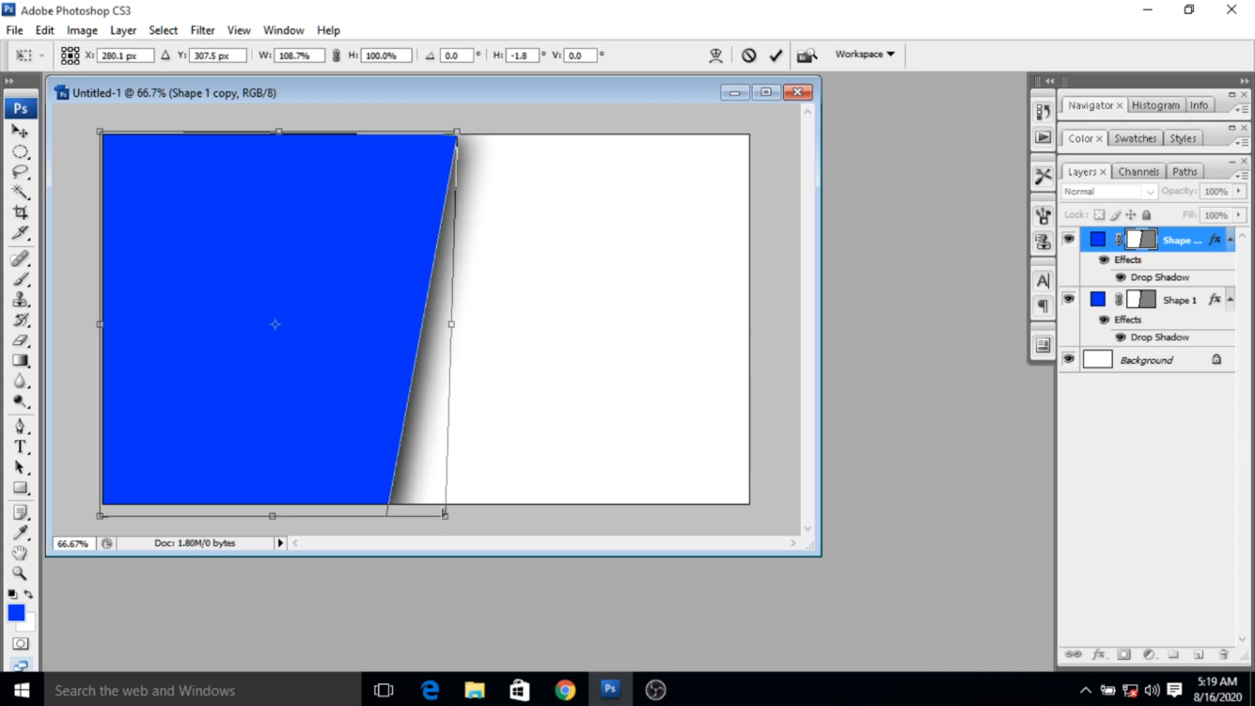
mouse_move(460, 138)
mouse_down()
mouse_move(488, 150)
mouse_move(460, 118)
mouse_move(475, 119)
mouse_up()
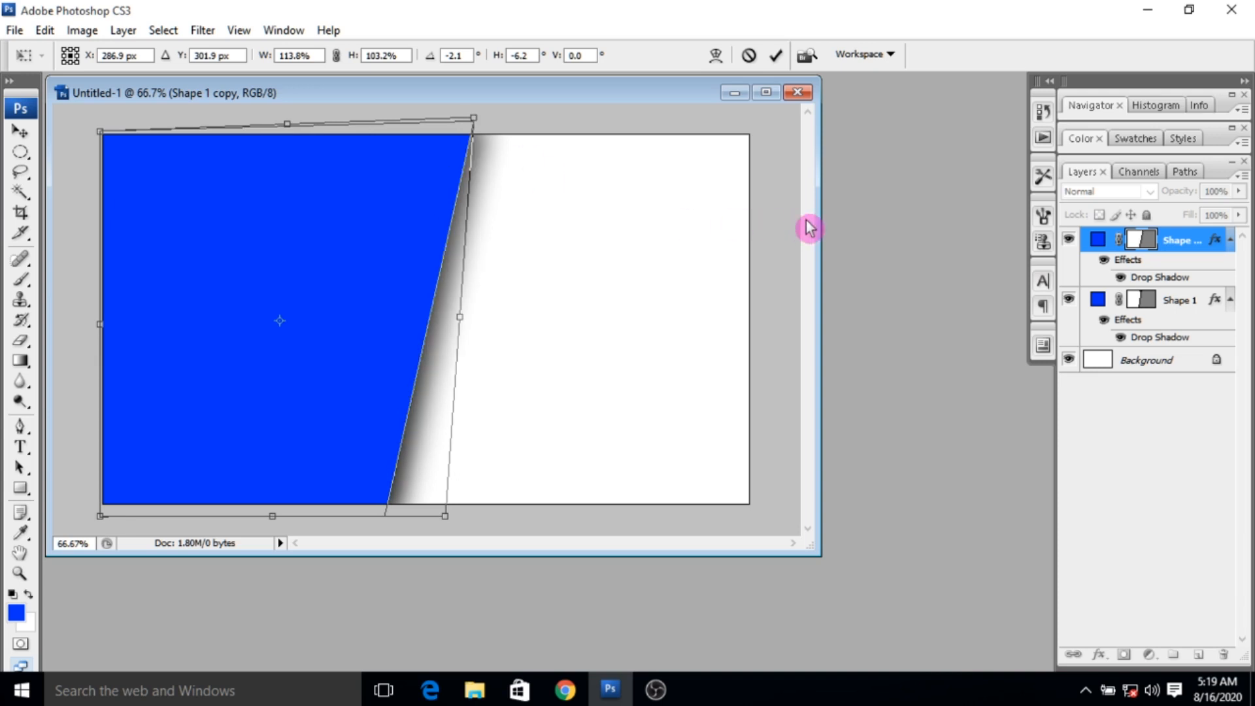
click(775, 54)
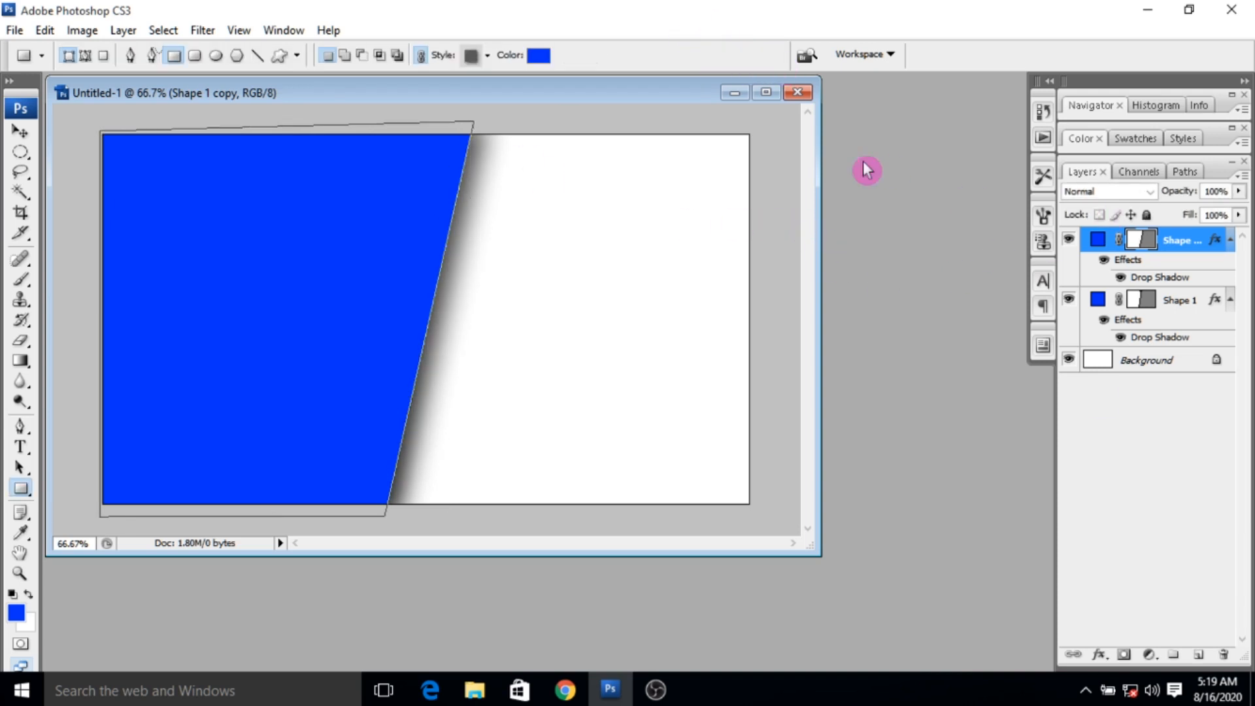
drag(1175, 302, 1176, 230)
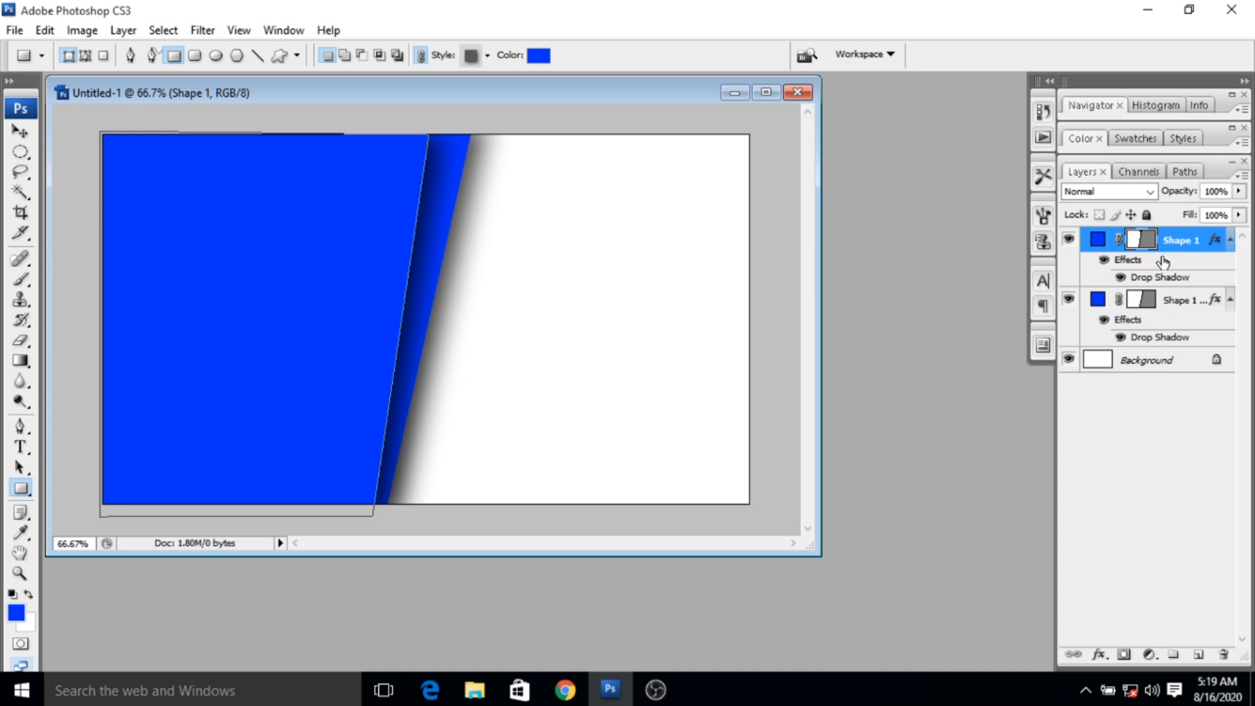
- Choose the darker blue #1230b4 as the shape color with the duplicate shape layer selected
click(1168, 300)
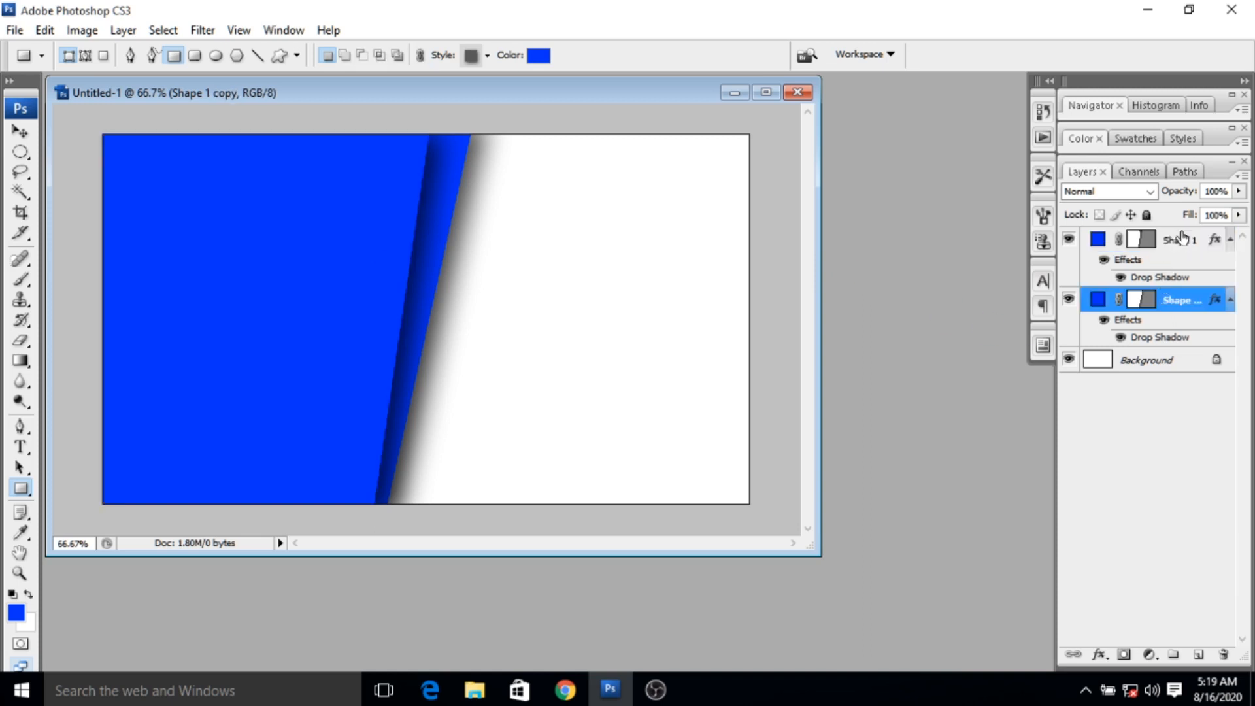
click(537, 57)
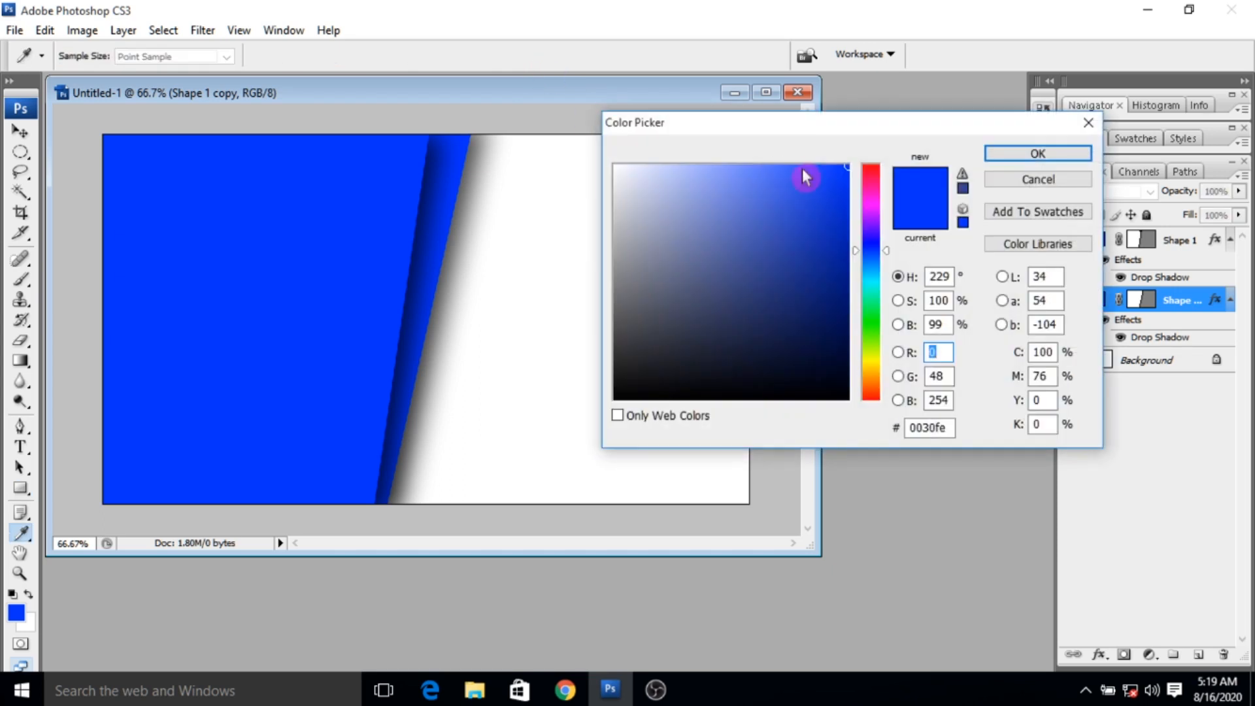
click(824, 233)
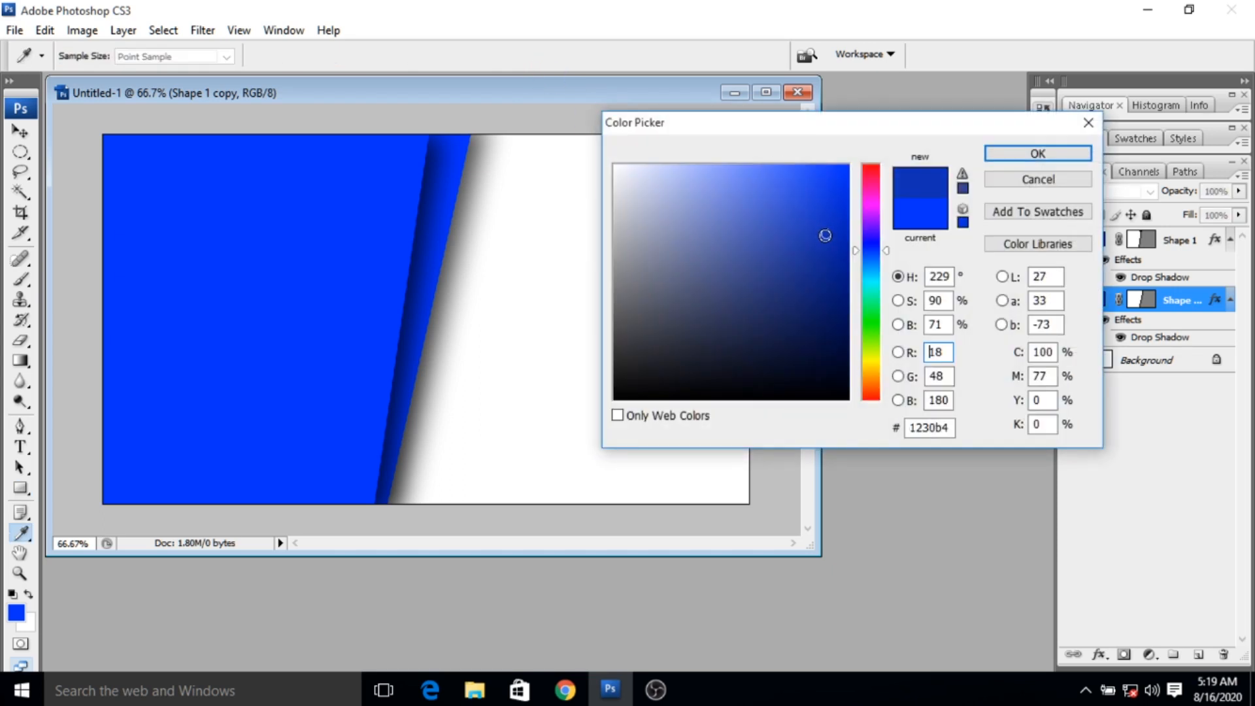
click(1014, 155)
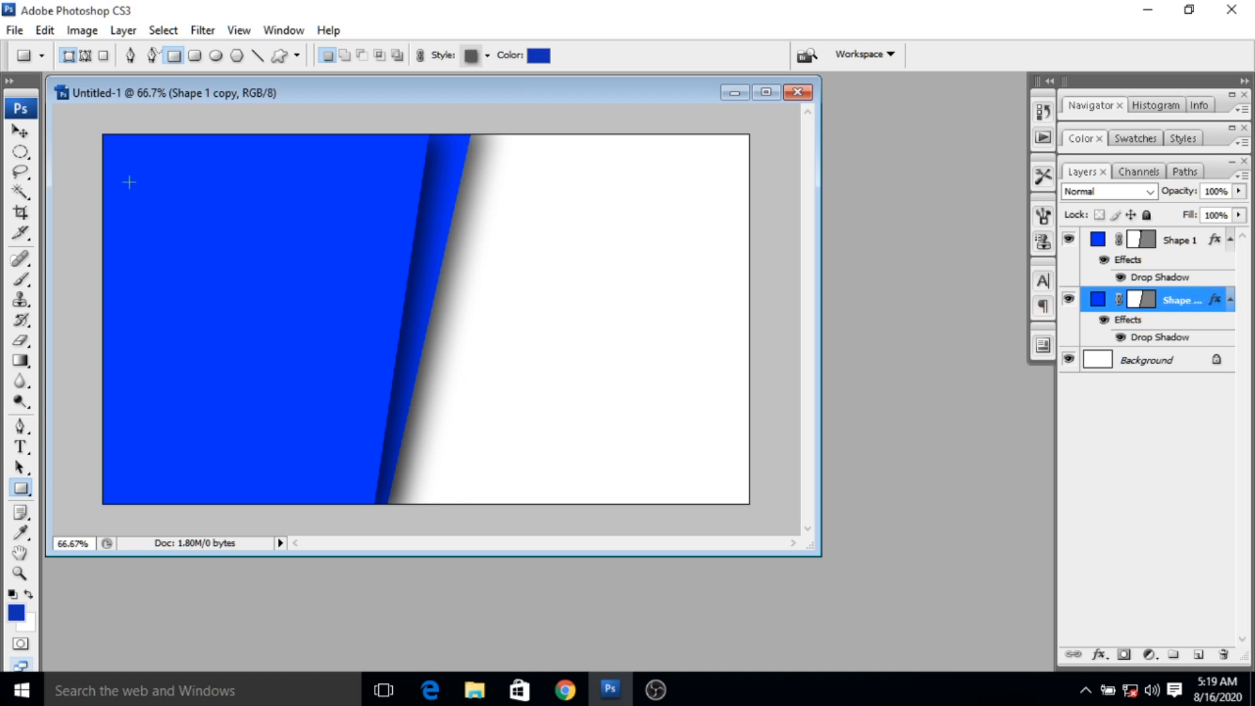
- Duplicate the lower blue shape layer with the default name and recolor the new copy to dark blue #0c2488
right_click(1198, 310)
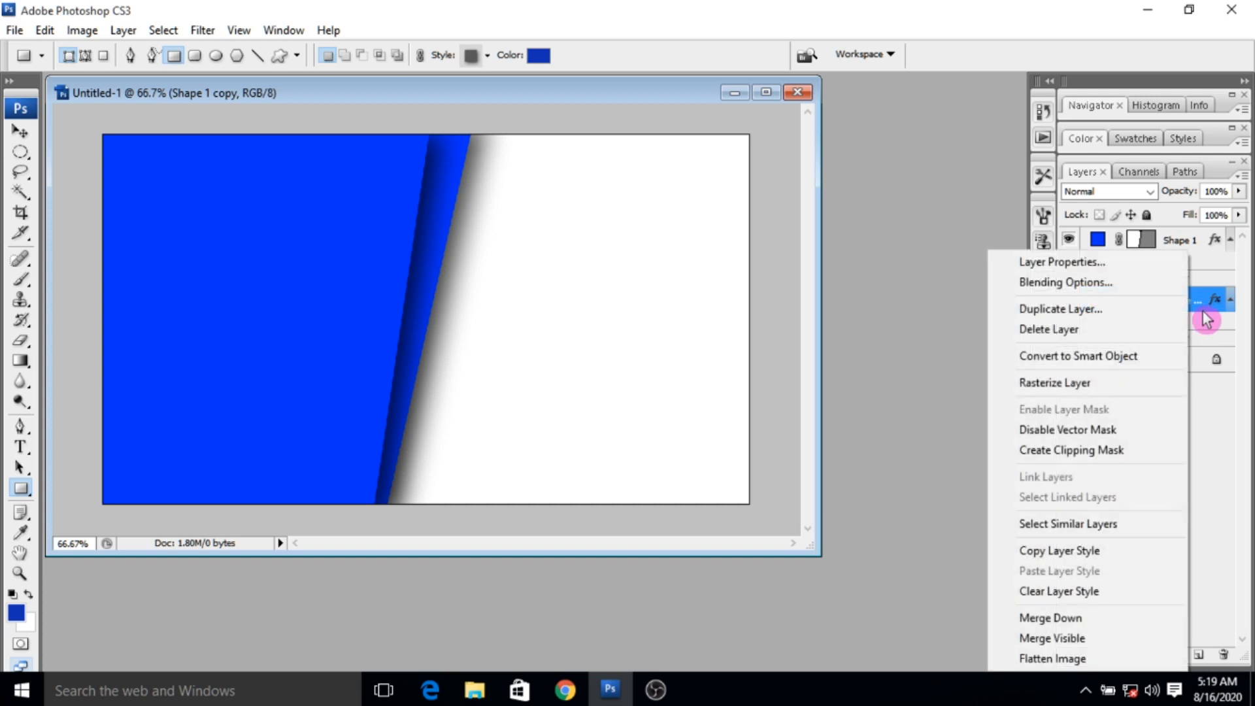
click(1060, 309)
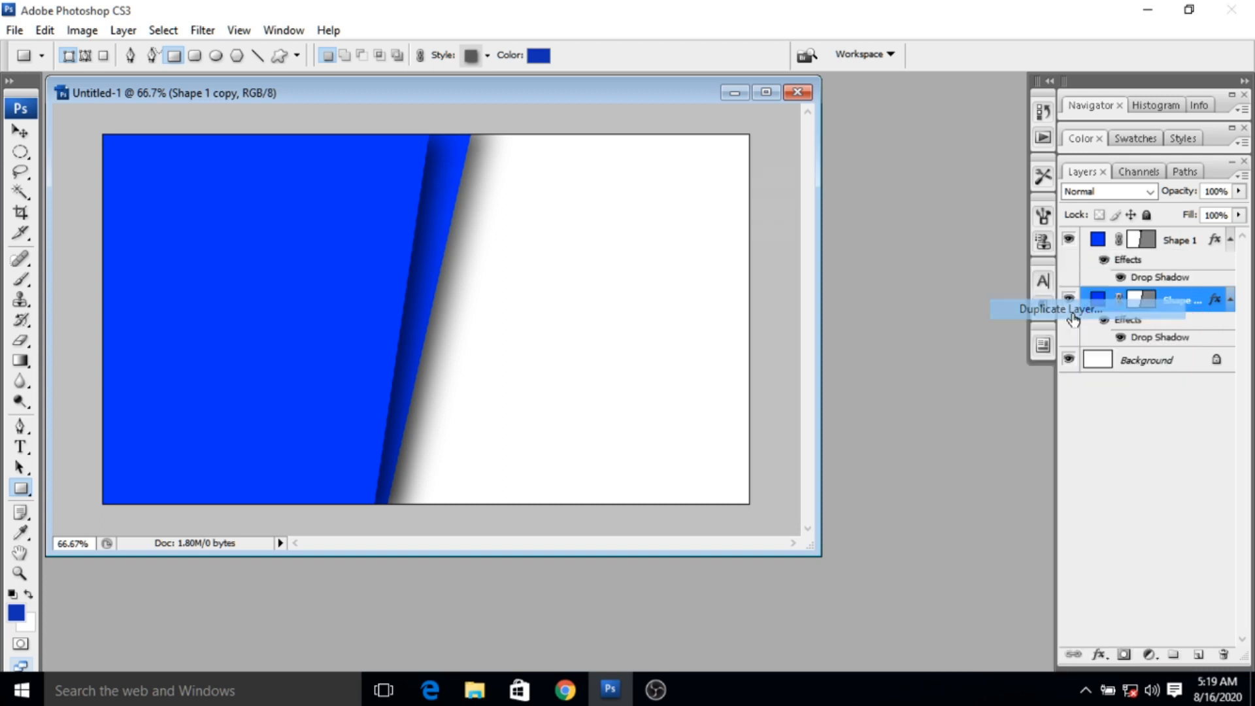
click(811, 216)
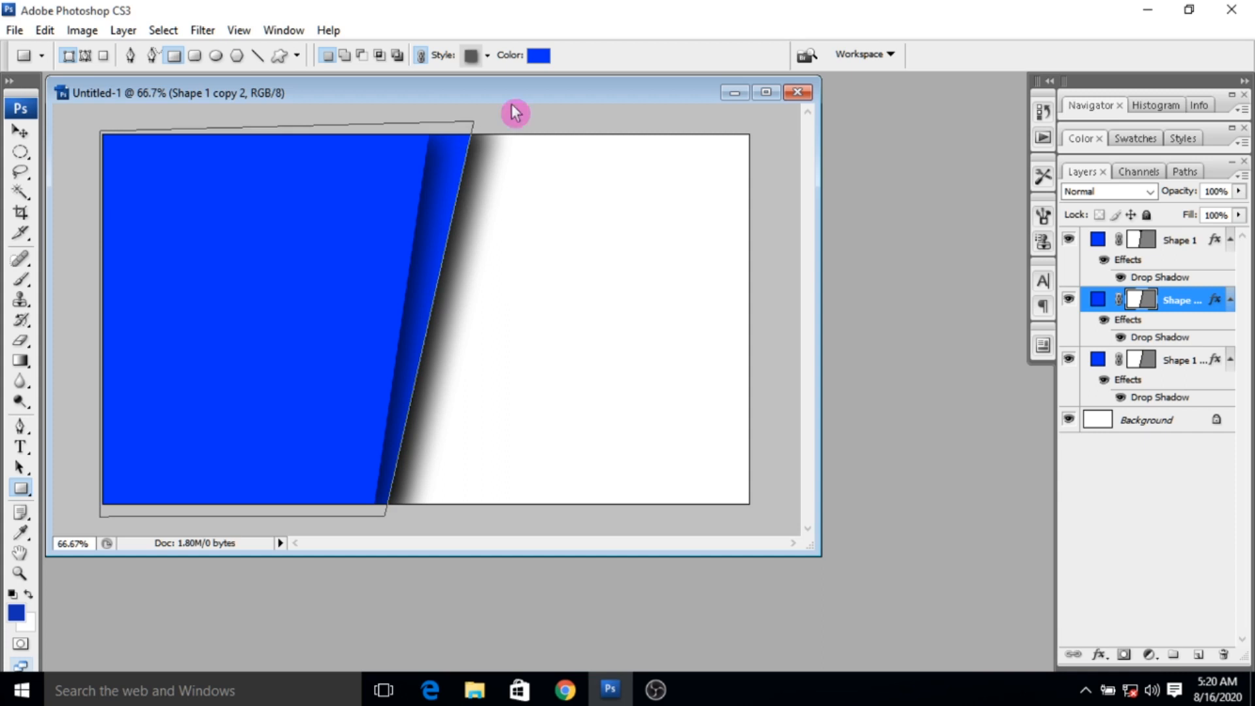
click(539, 55)
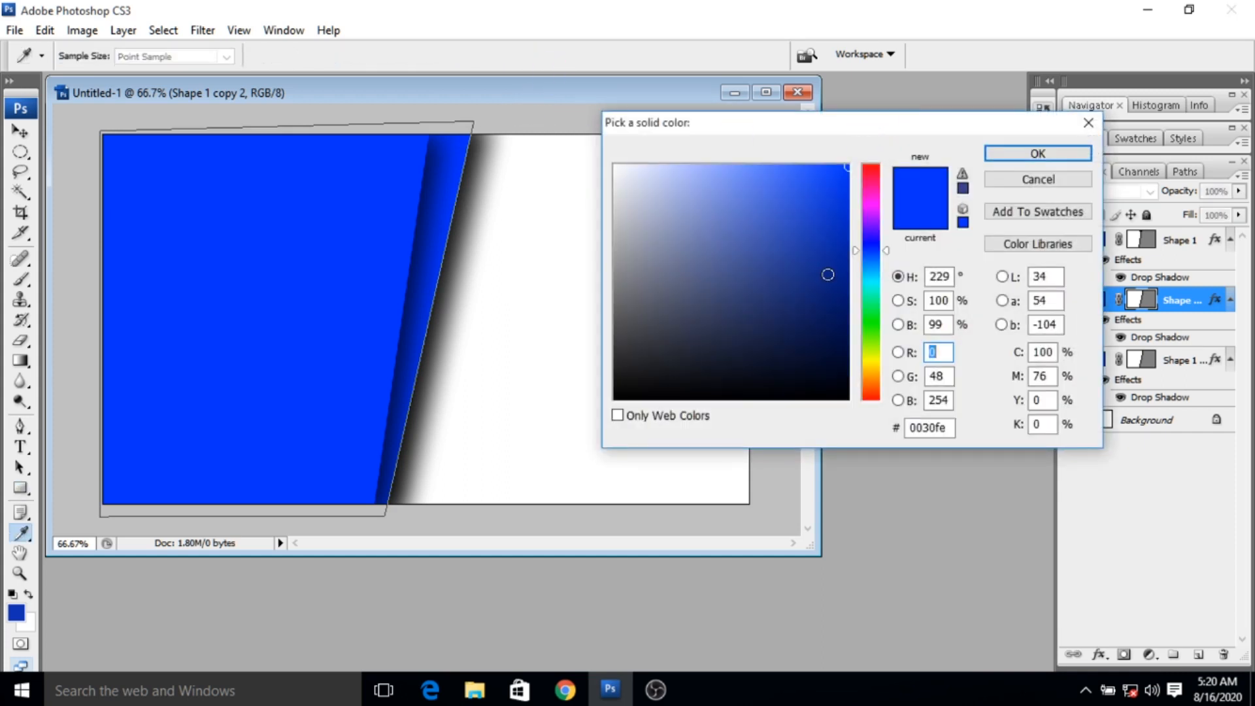
click(827, 275)
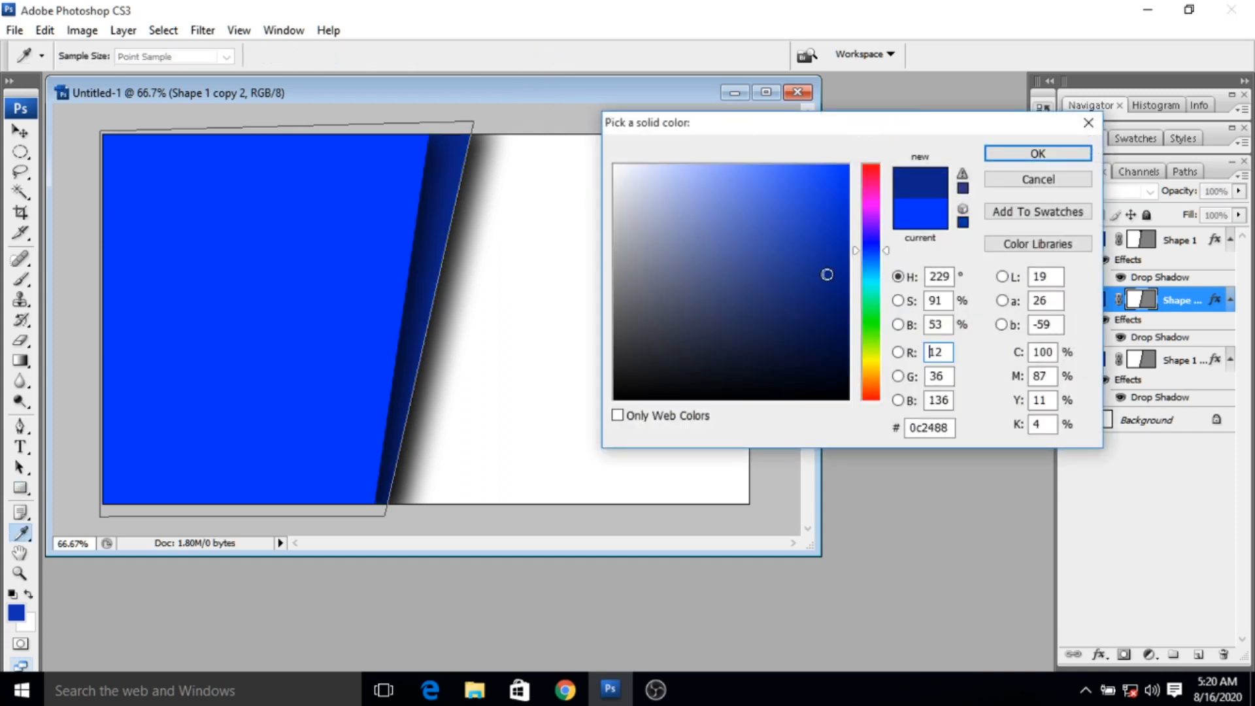
click(1038, 153)
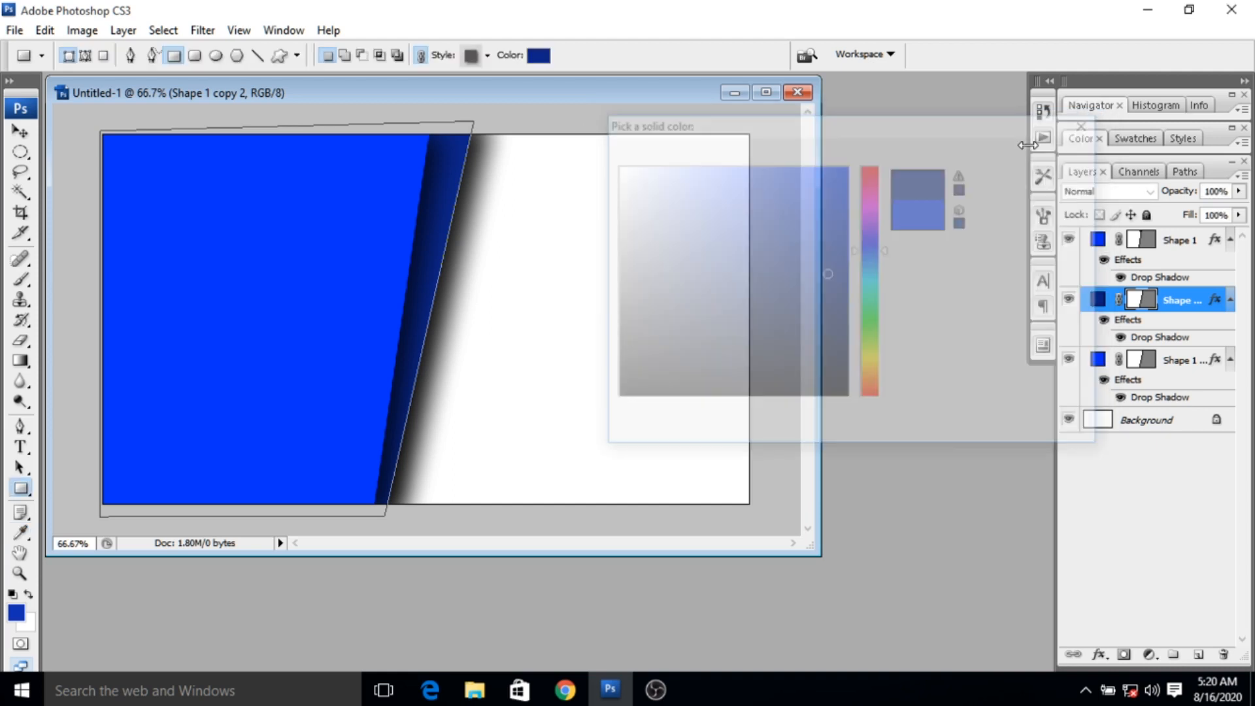
- Distort the dark blue copy so its slanted edge extends further right, mostly at the upper corner, and place the lighter duplicate layer above it
click(52, 38)
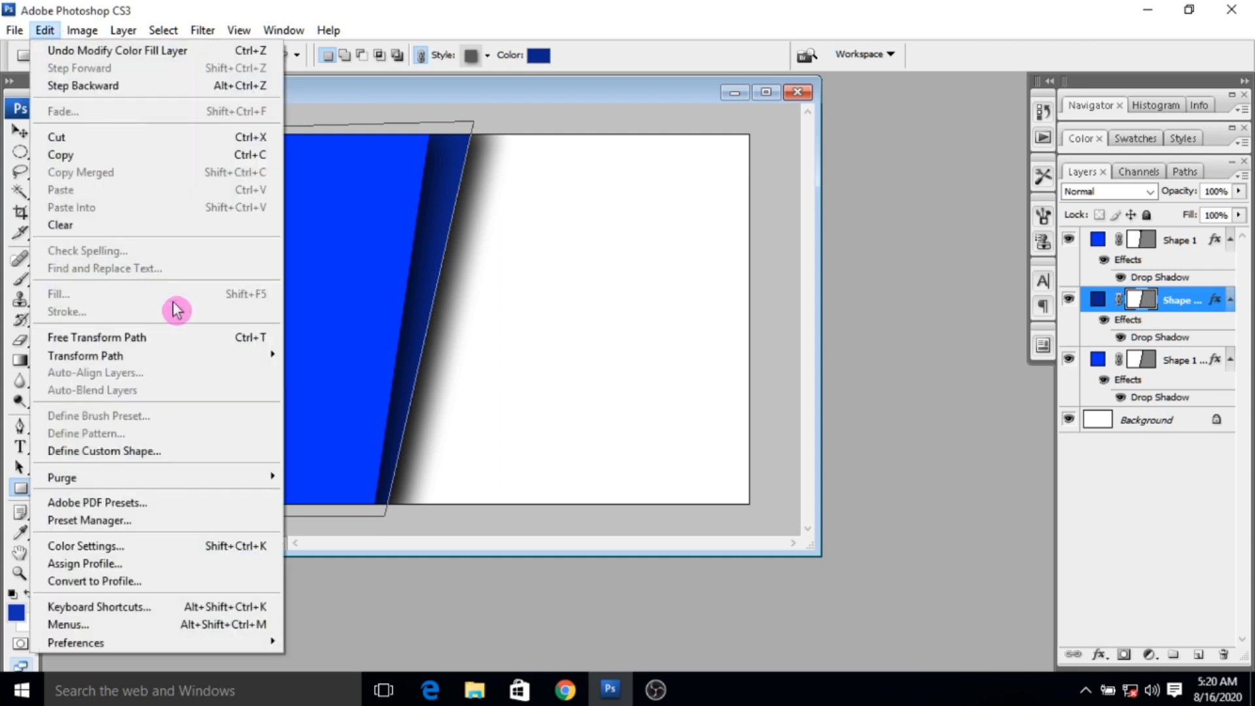
mouse_move(210, 372)
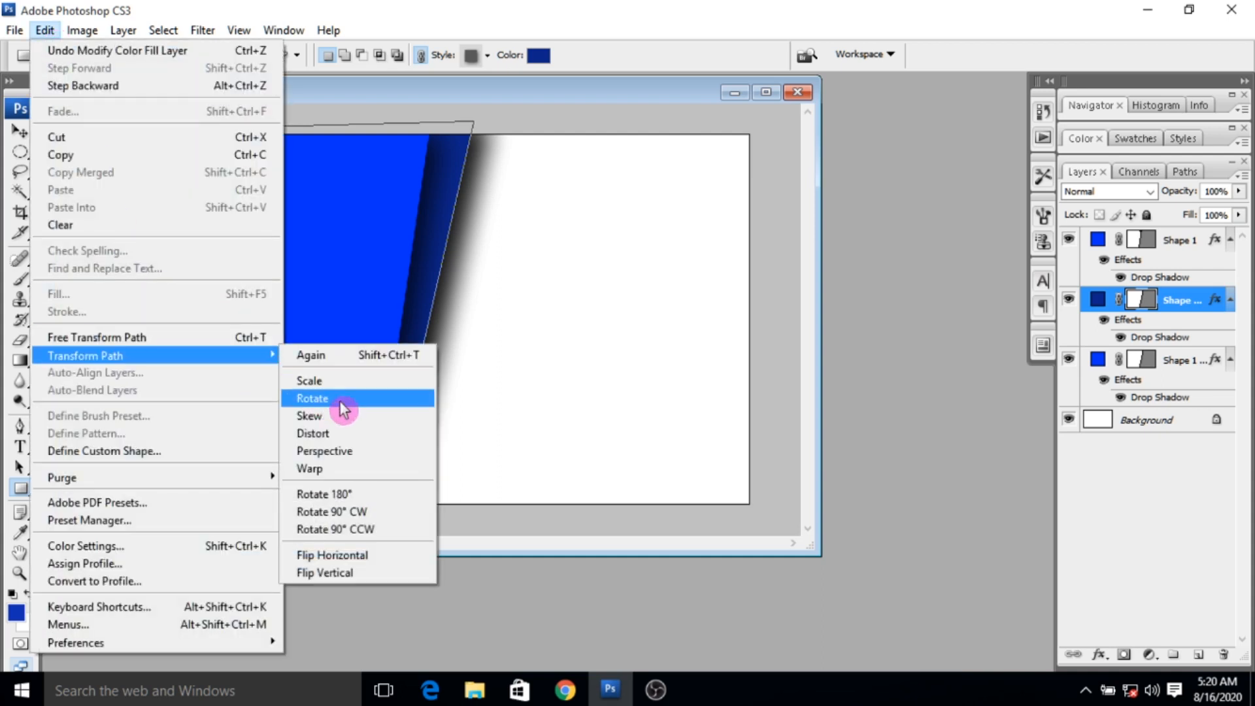
click(337, 433)
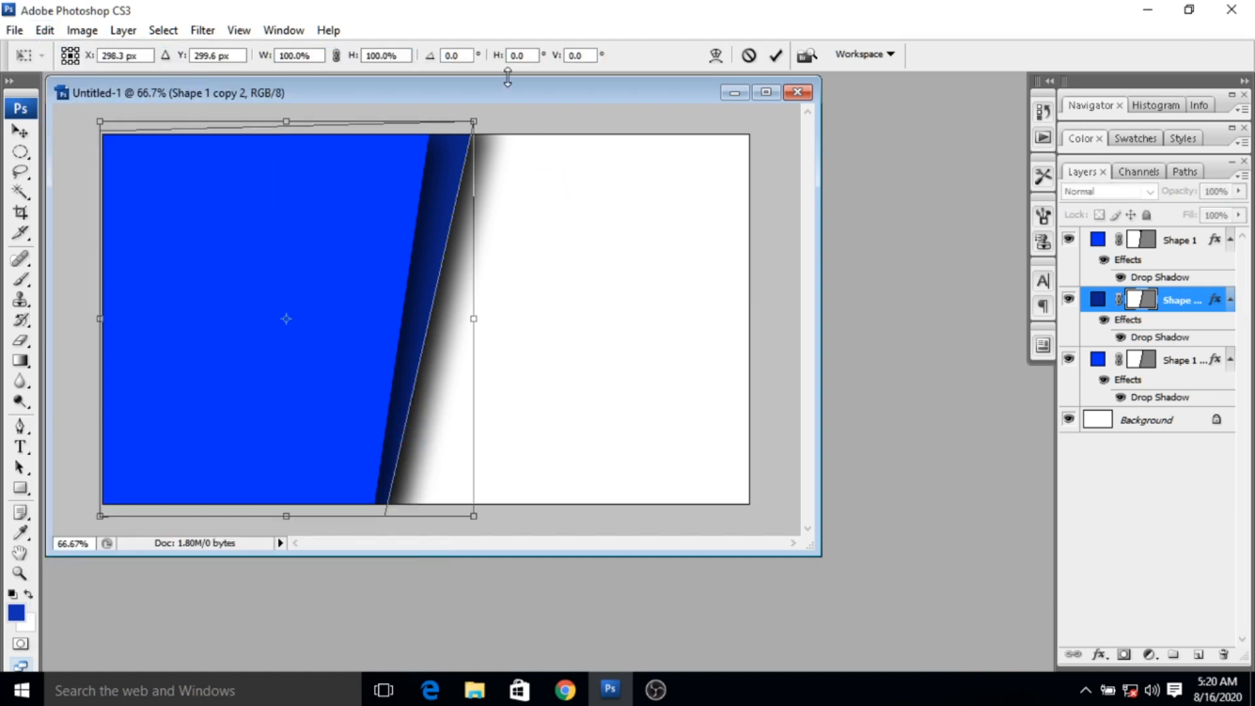
drag(474, 124, 516, 131)
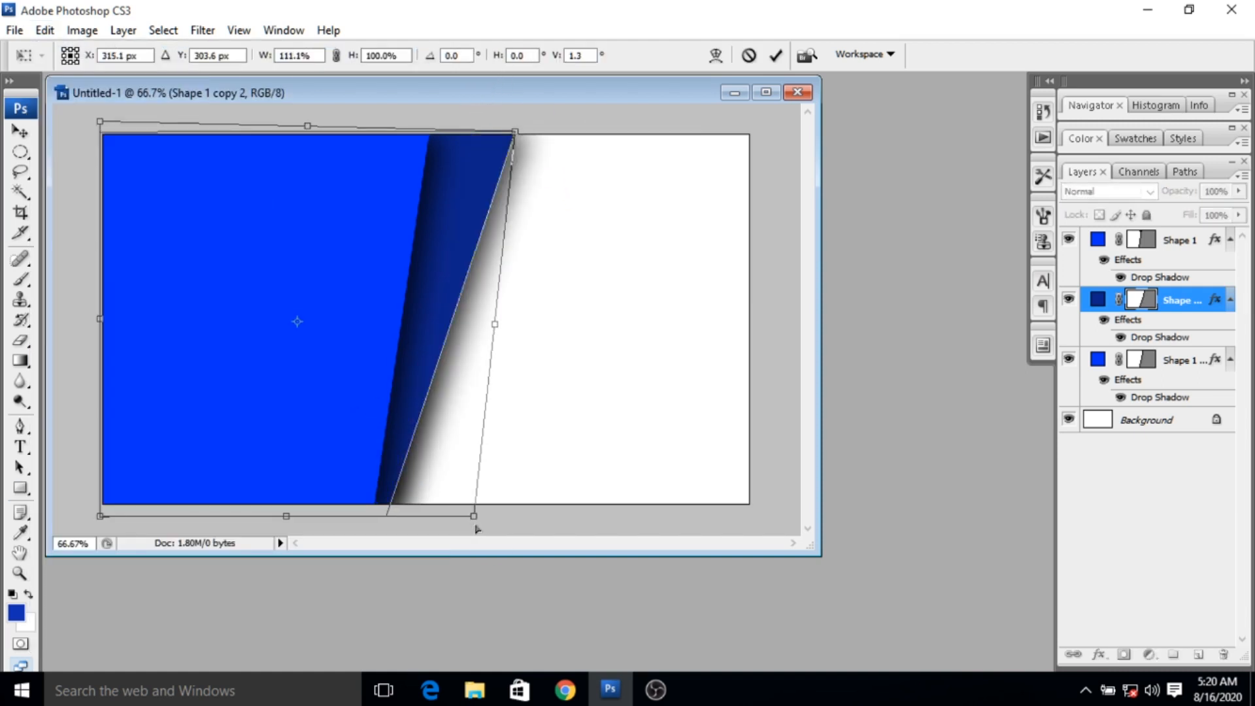
drag(471, 517, 498, 523)
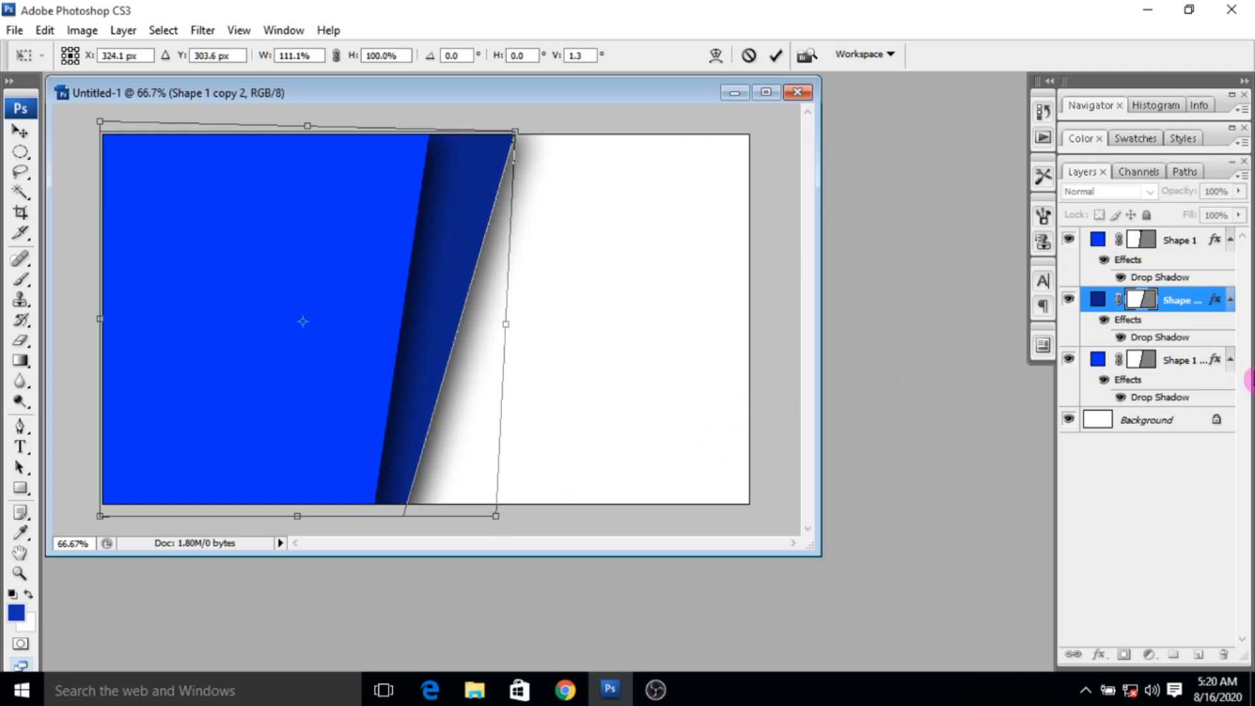
click(775, 55)
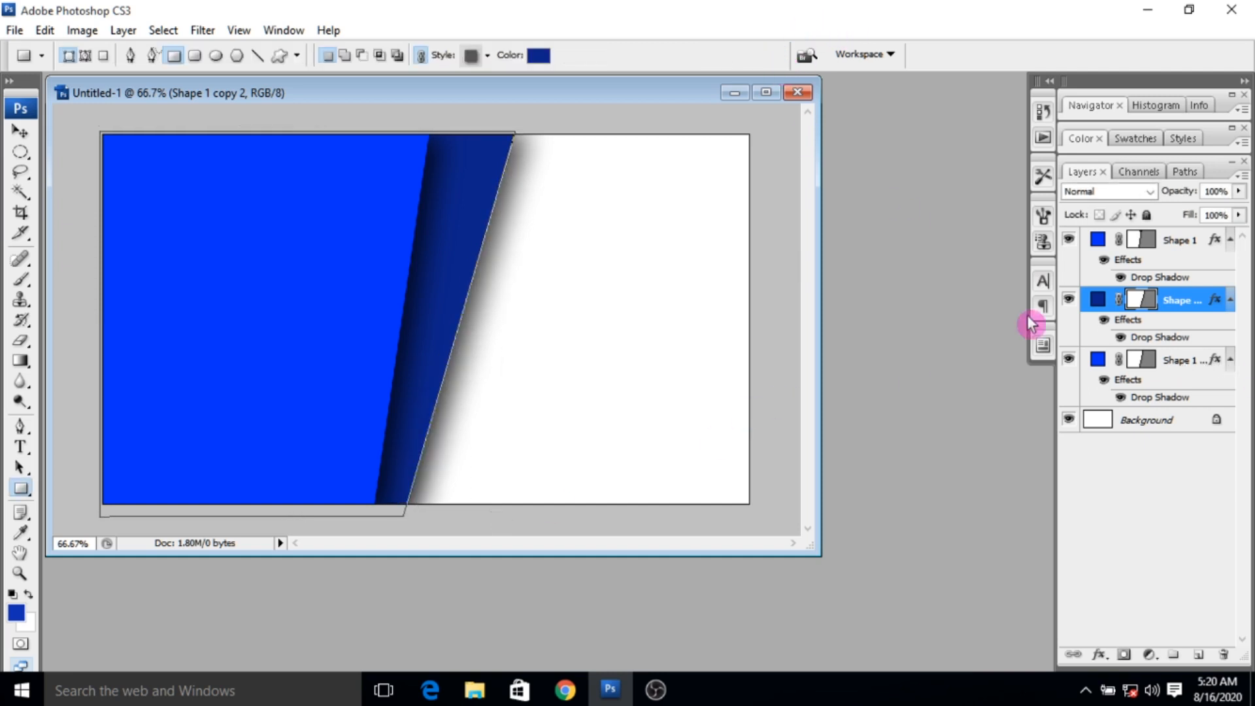
drag(1149, 359, 1170, 285)
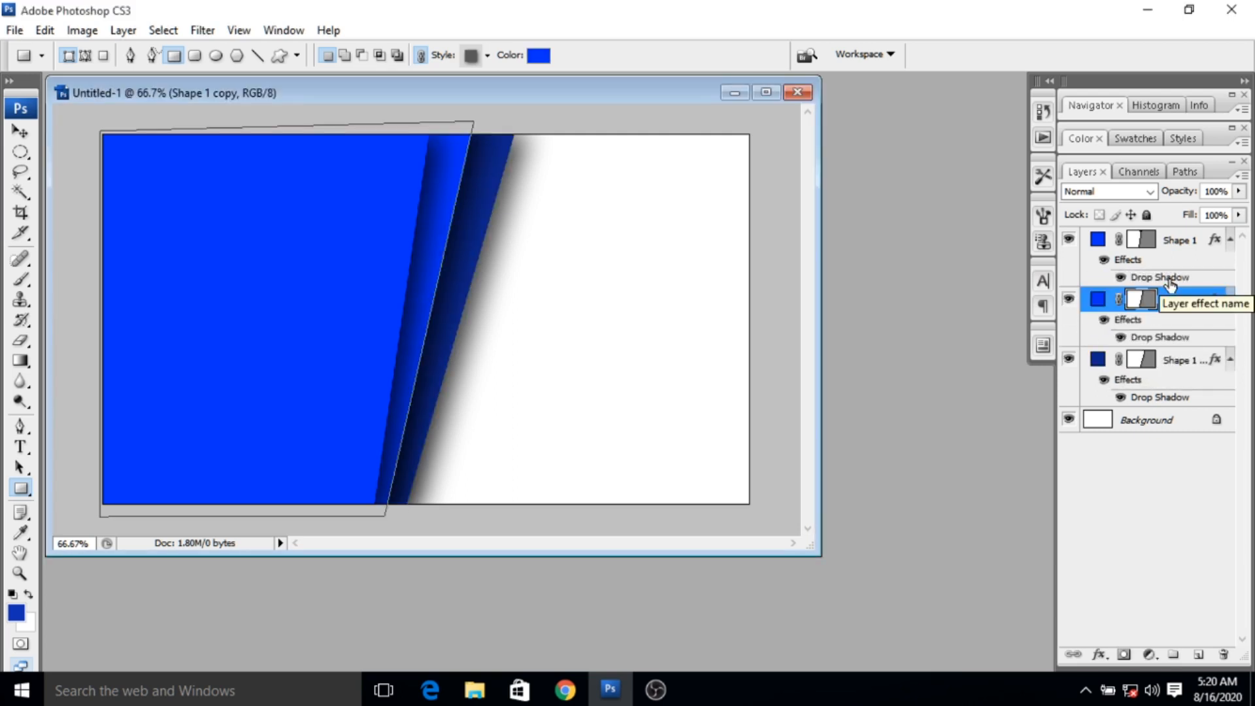
- Choose the bright blue #103cf9 as the shape color with the Shape 1 layer selected
click(1179, 245)
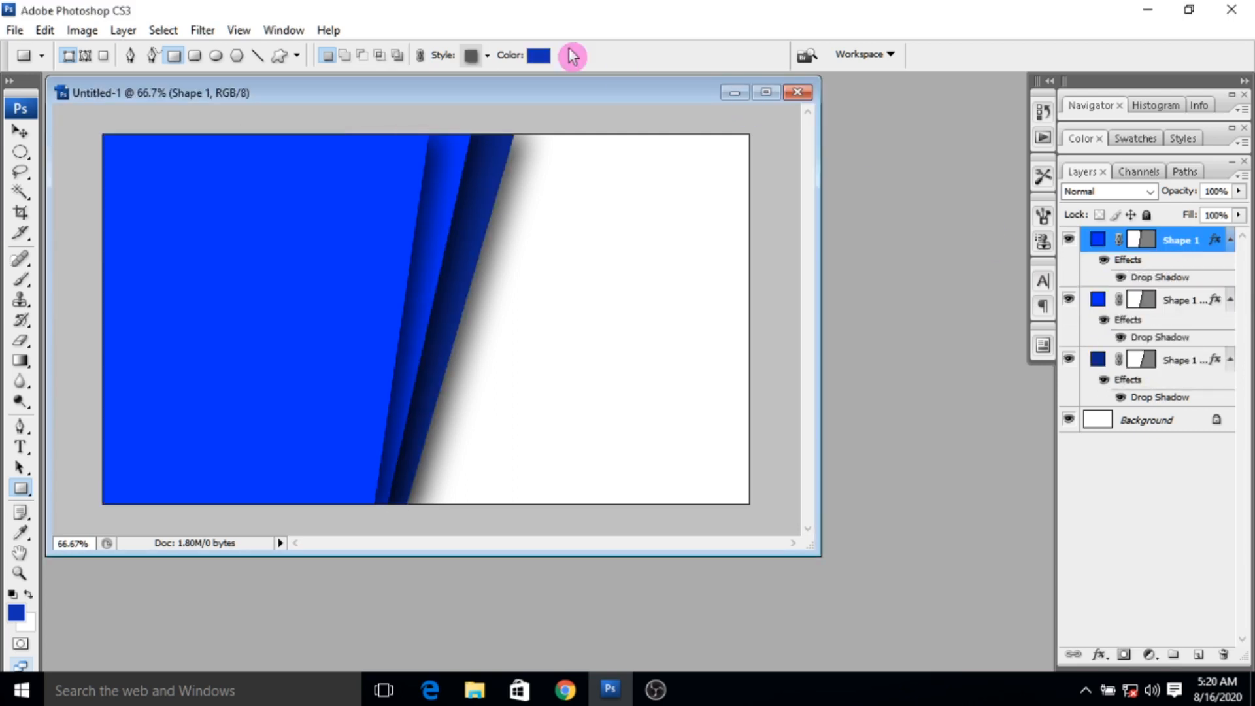
click(531, 58)
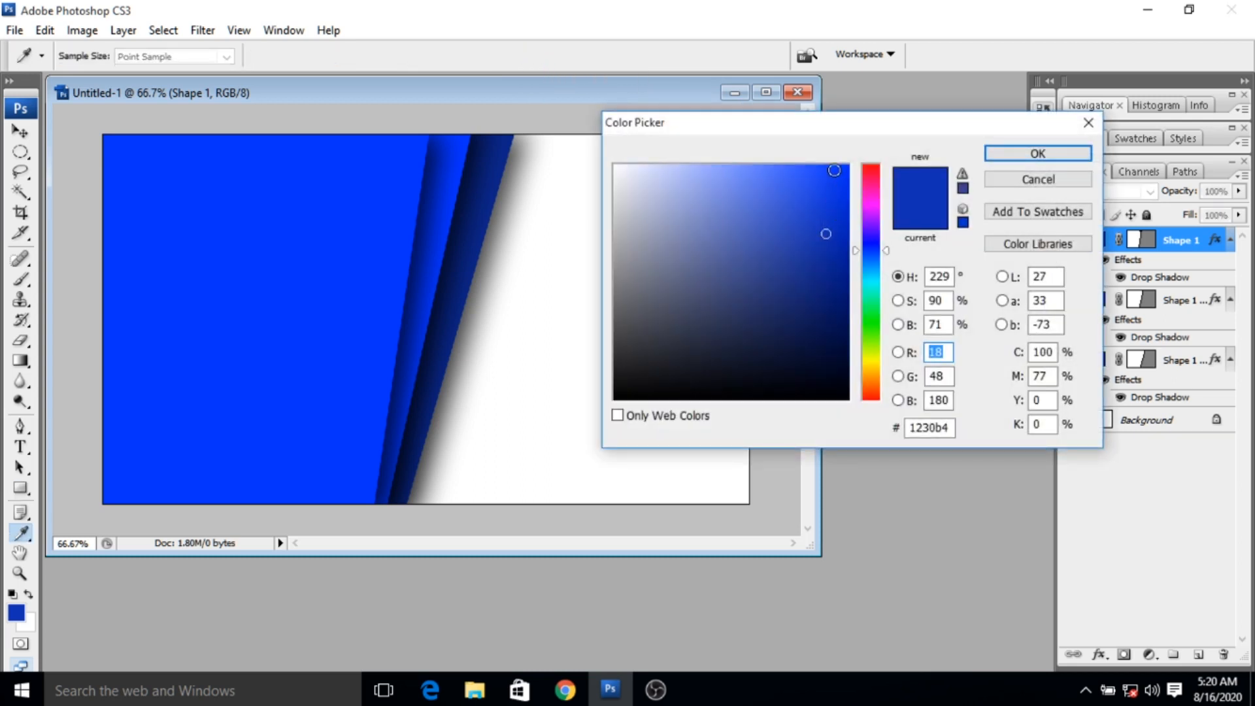
click(833, 170)
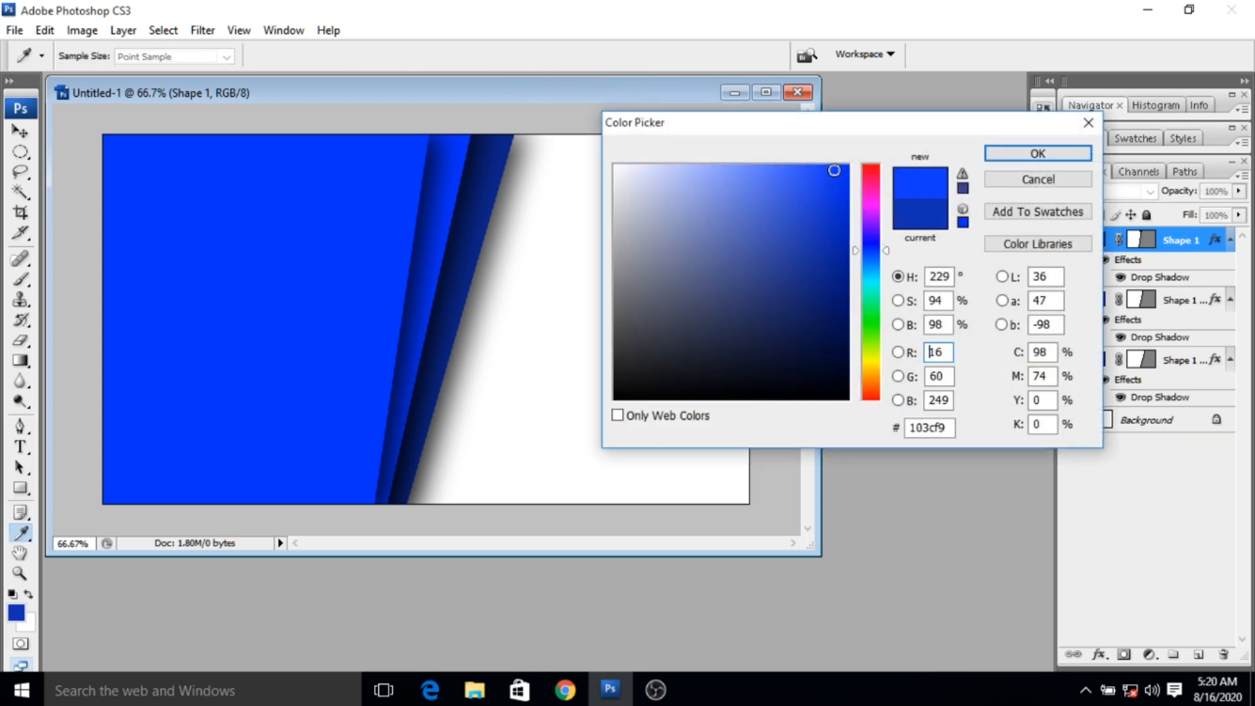
click(1069, 156)
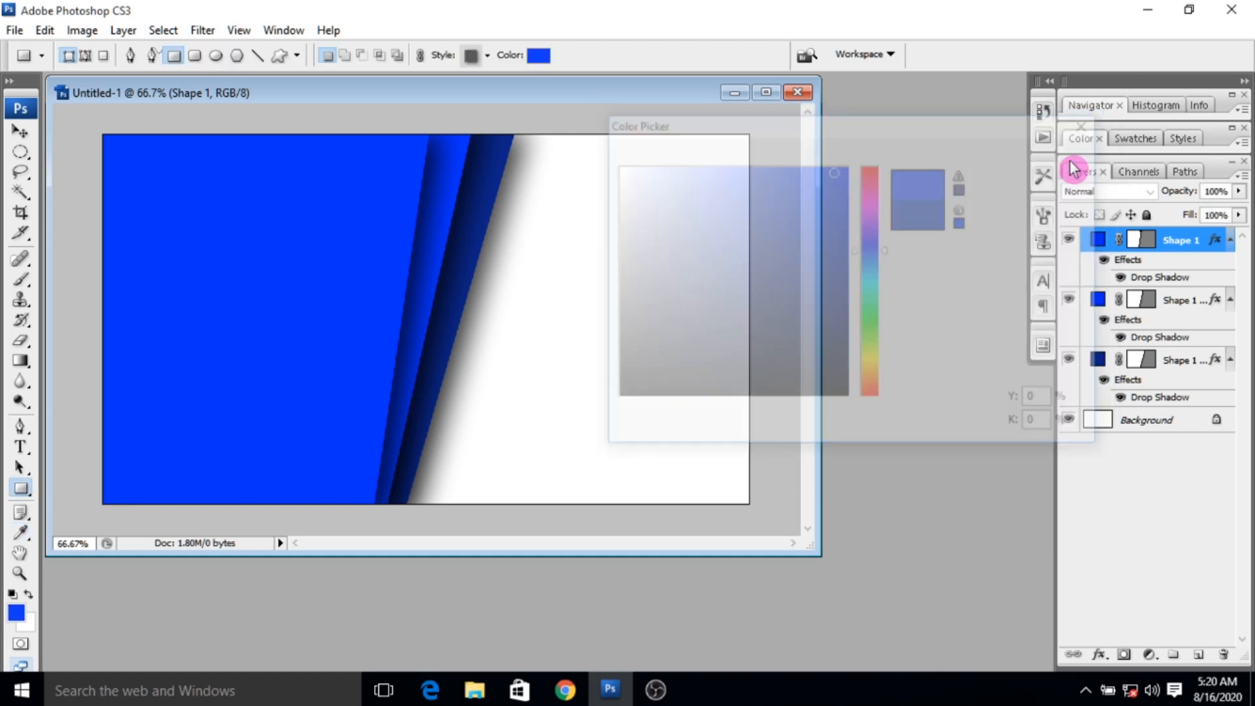
- Open the images MAIL-BLK, Untitled-12, WHATSAPP-LOGO-BLK and Untitled-1blue from the Desktop together
key(ctrl+o)
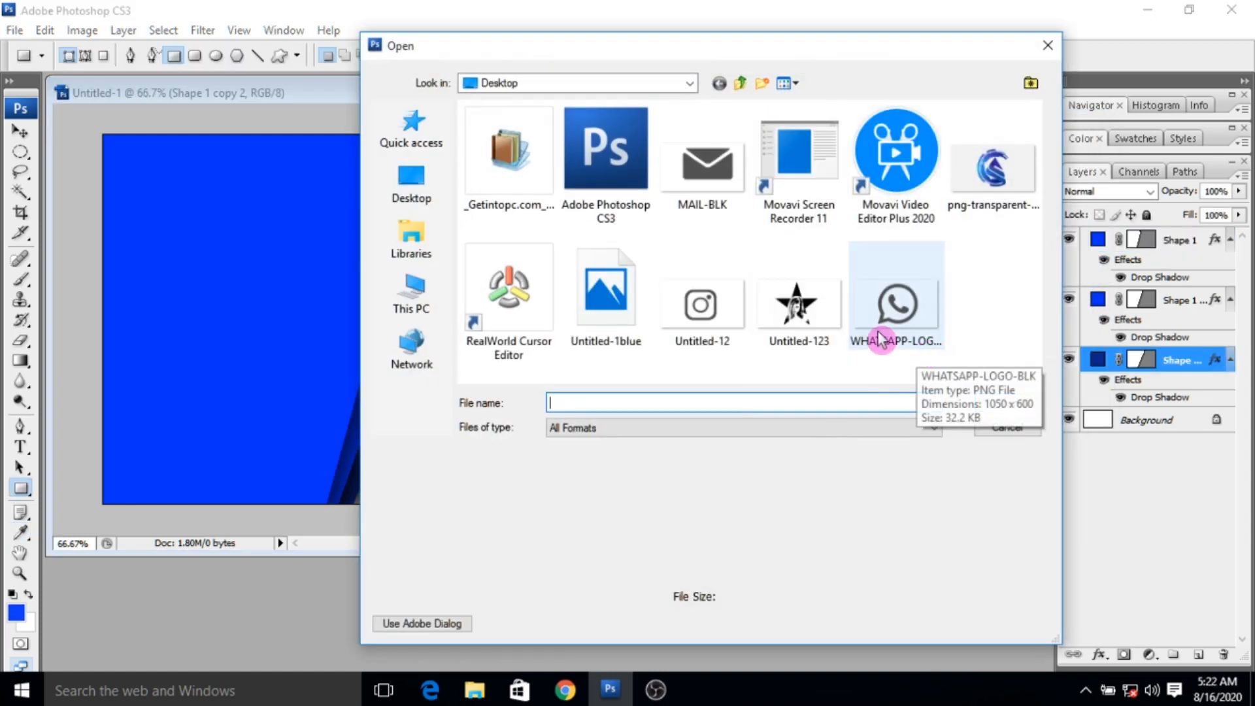
click(939, 325)
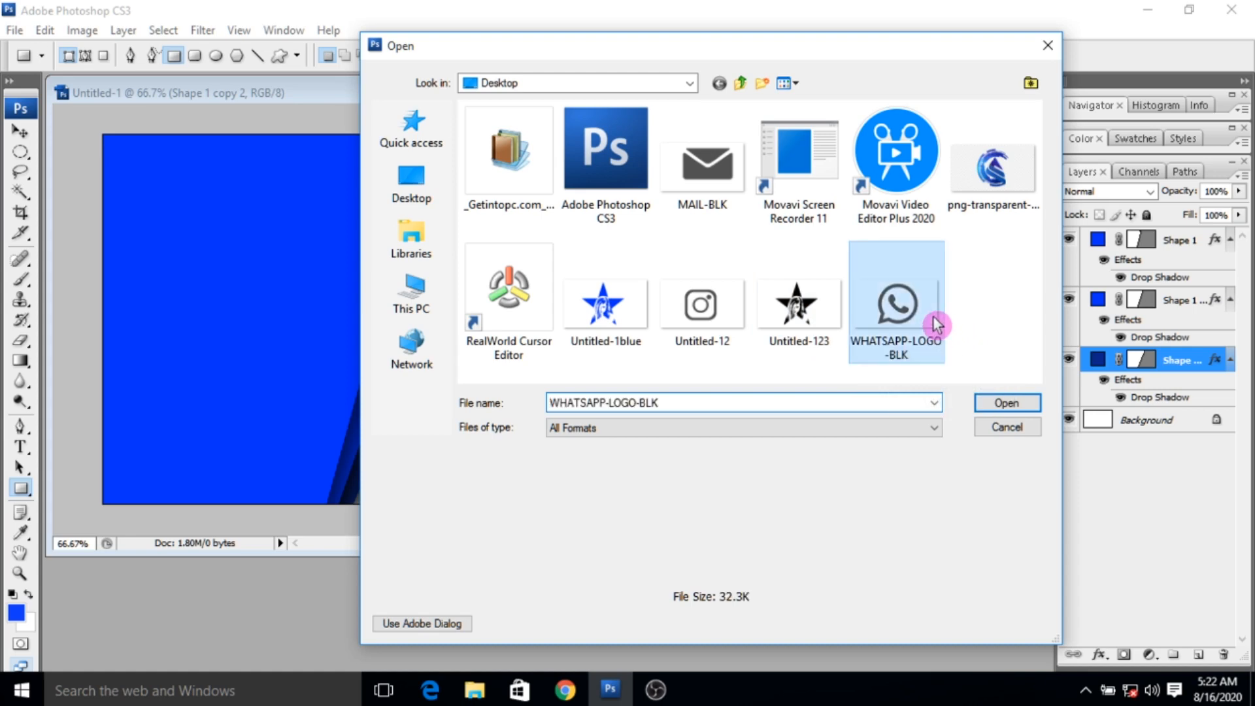
ctrl+click(729, 307)
ctrl+click(719, 188)
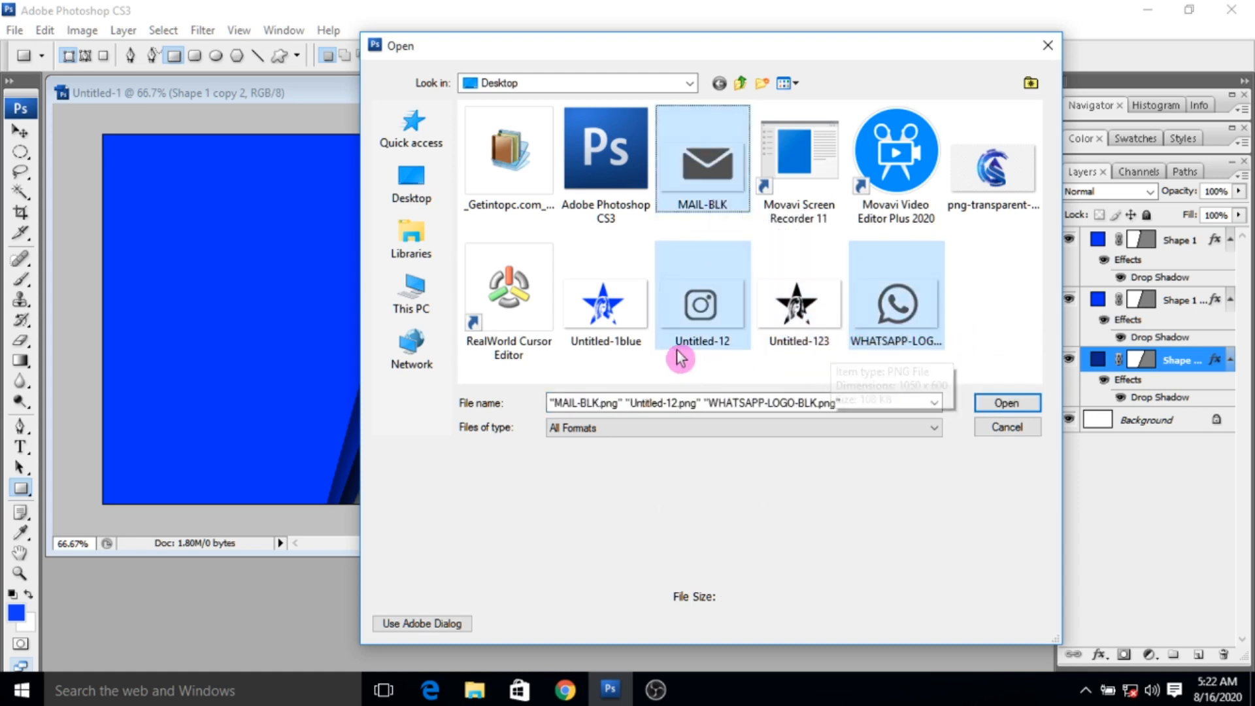
ctrl+click(608, 343)
click(1009, 403)
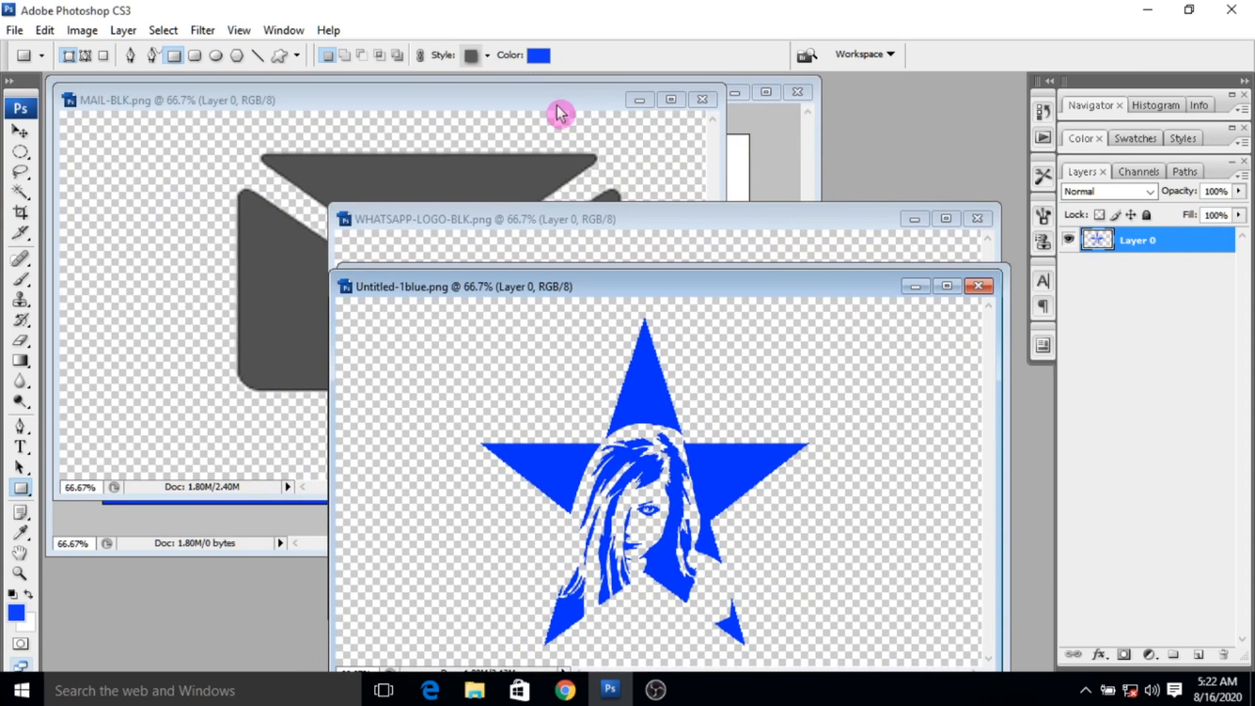
- Copy the mail icon from MAIL-BLK.png into the card document and move it onto the white area
drag(560, 113, 864, 304)
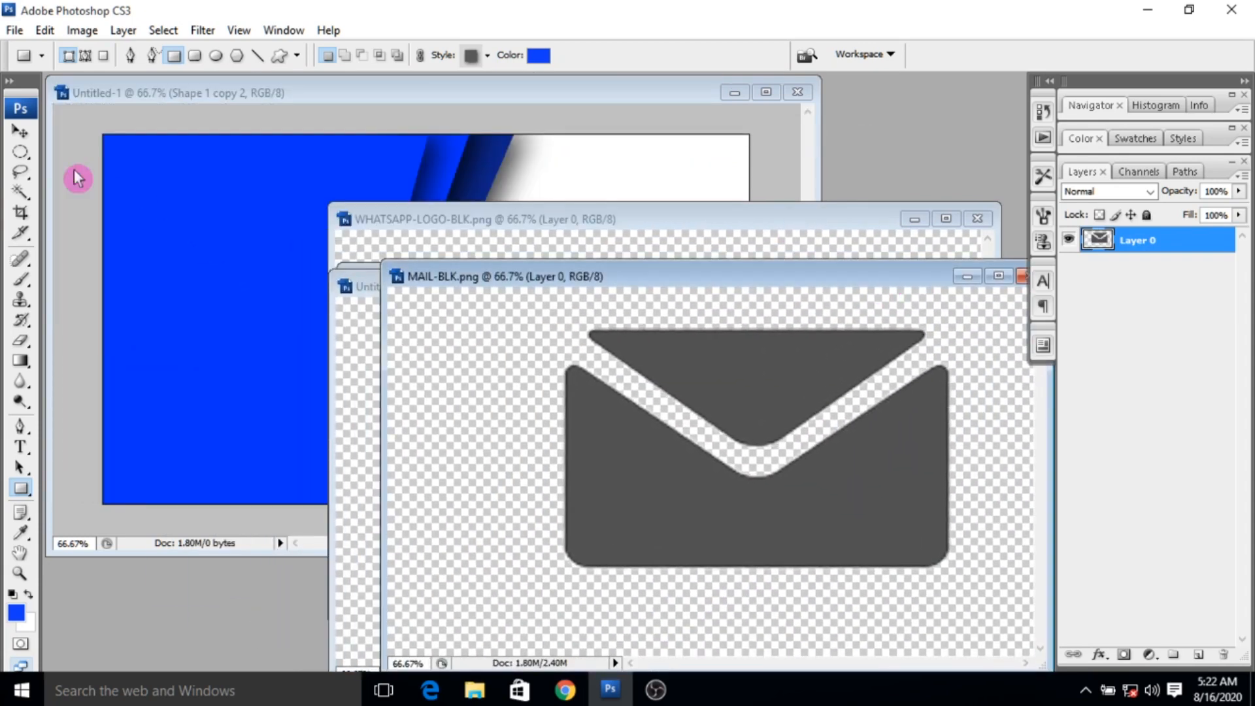
click(21, 132)
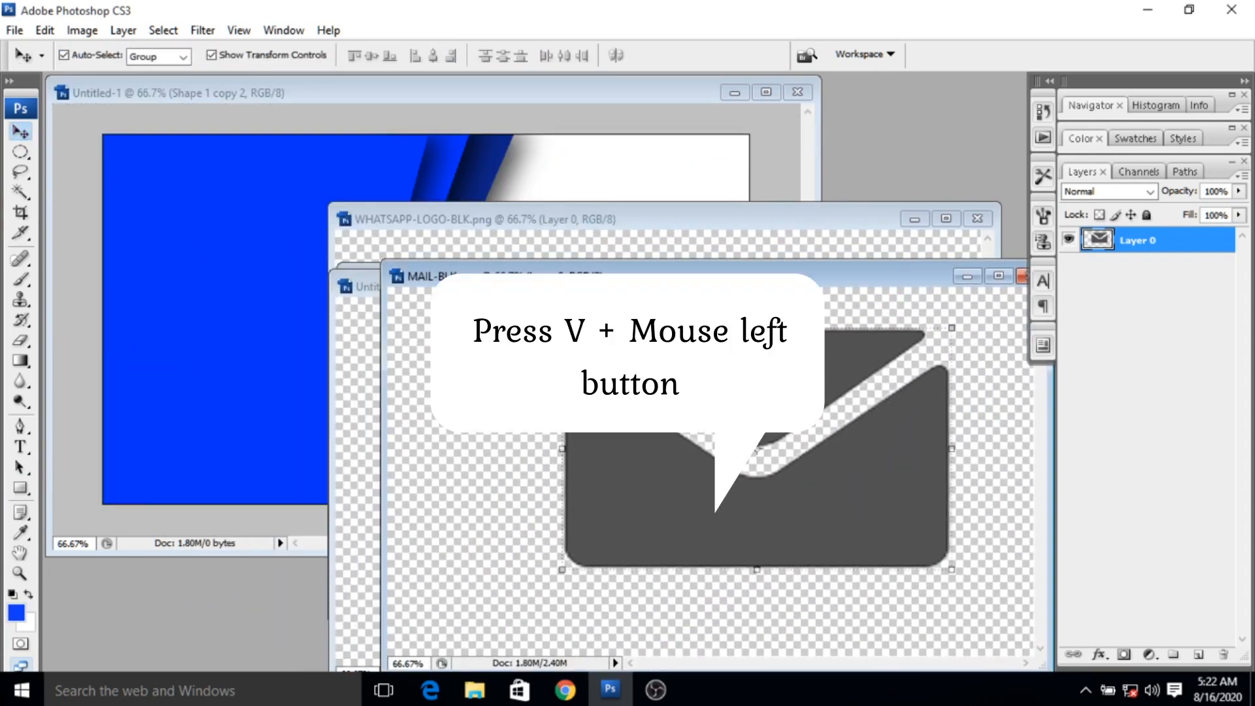
drag(756, 448, 242, 304)
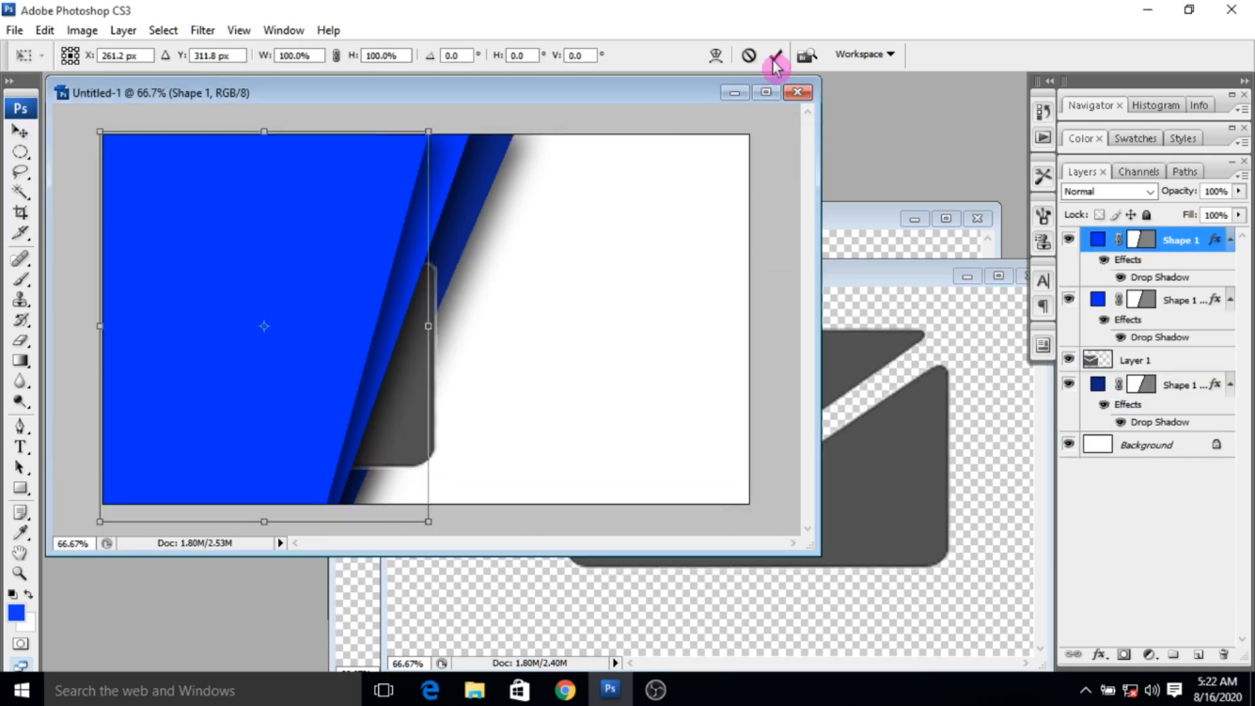
click(780, 55)
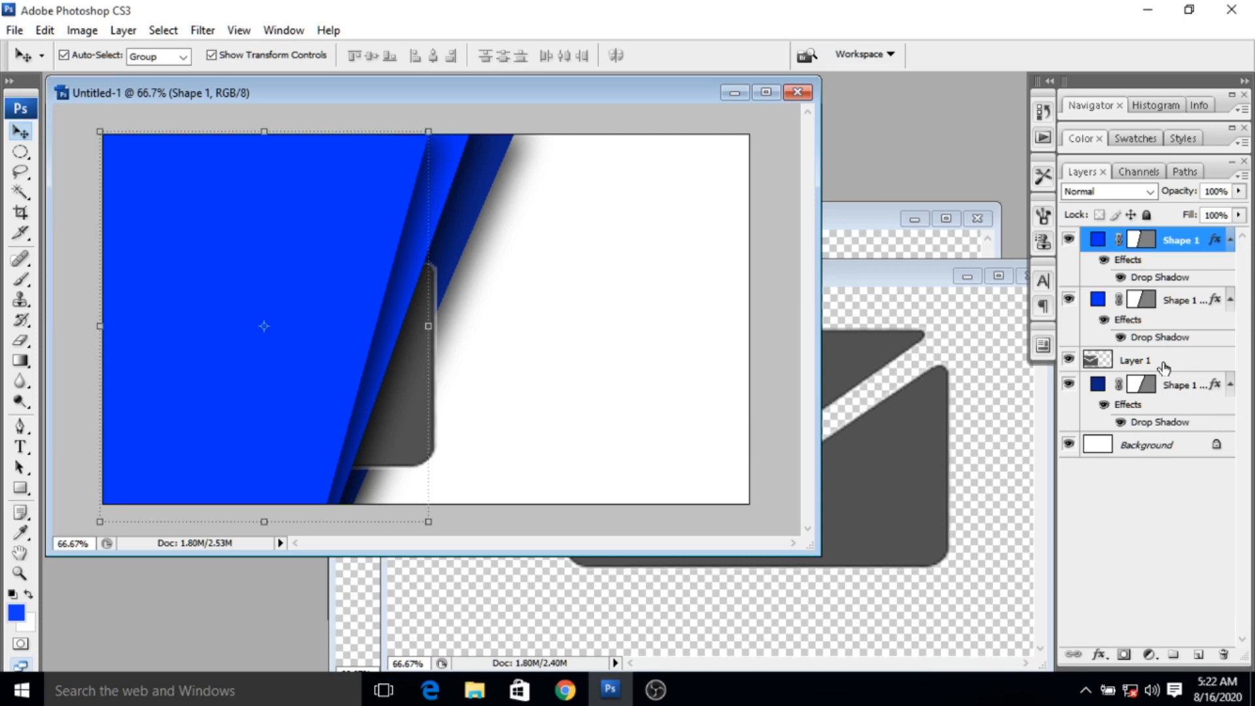
click(1142, 358)
drag(436, 416, 672, 394)
- Scale the mail icon to about 8.8% × 8.1% and place it on the white area beside the slanted shapes
key(ctrl+t)
drag(669, 444, 494, 326)
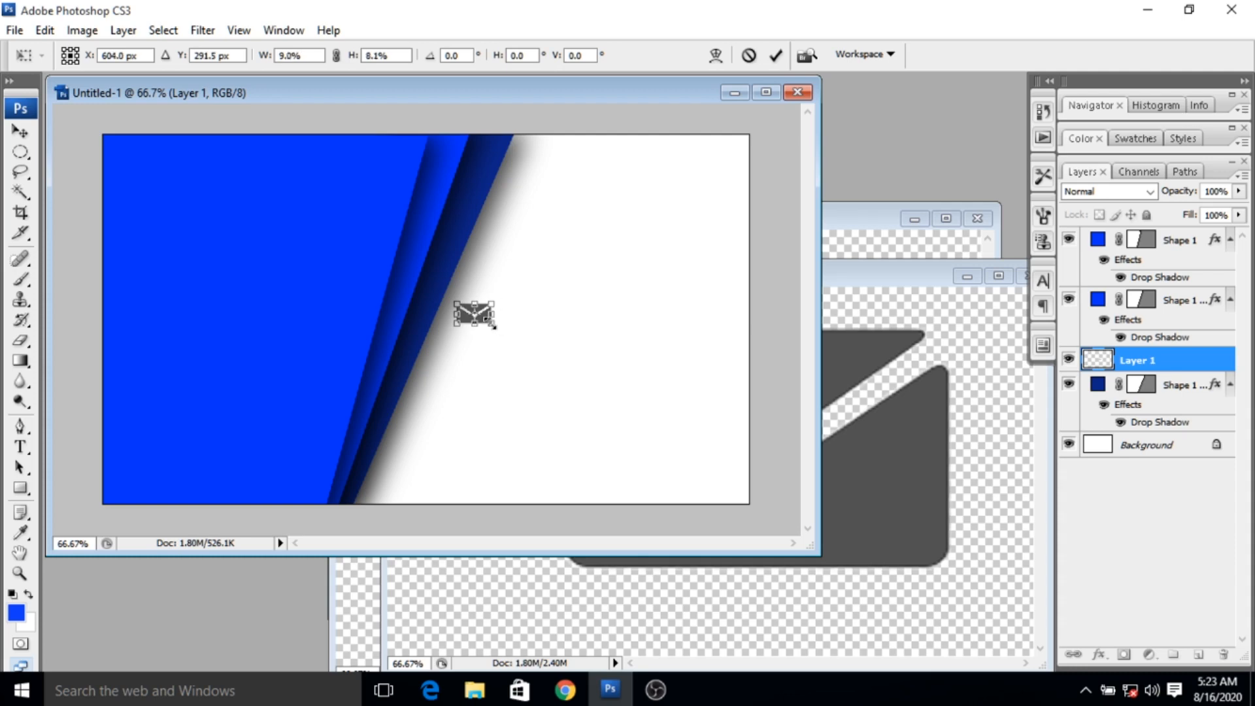
key(Right)
key(Right)
key(Right)
key(Right)
key(Right)
key(Right)
key(Right)
key(Right)
key(Right)
key(Right)
key(Right)
key(Right)
key(Right)
key(Right)
key(Right)
key(Right)
key(Right)
key(Right)
key(Right)
key(Right)
key(Right)
key(Up)
key(Up)
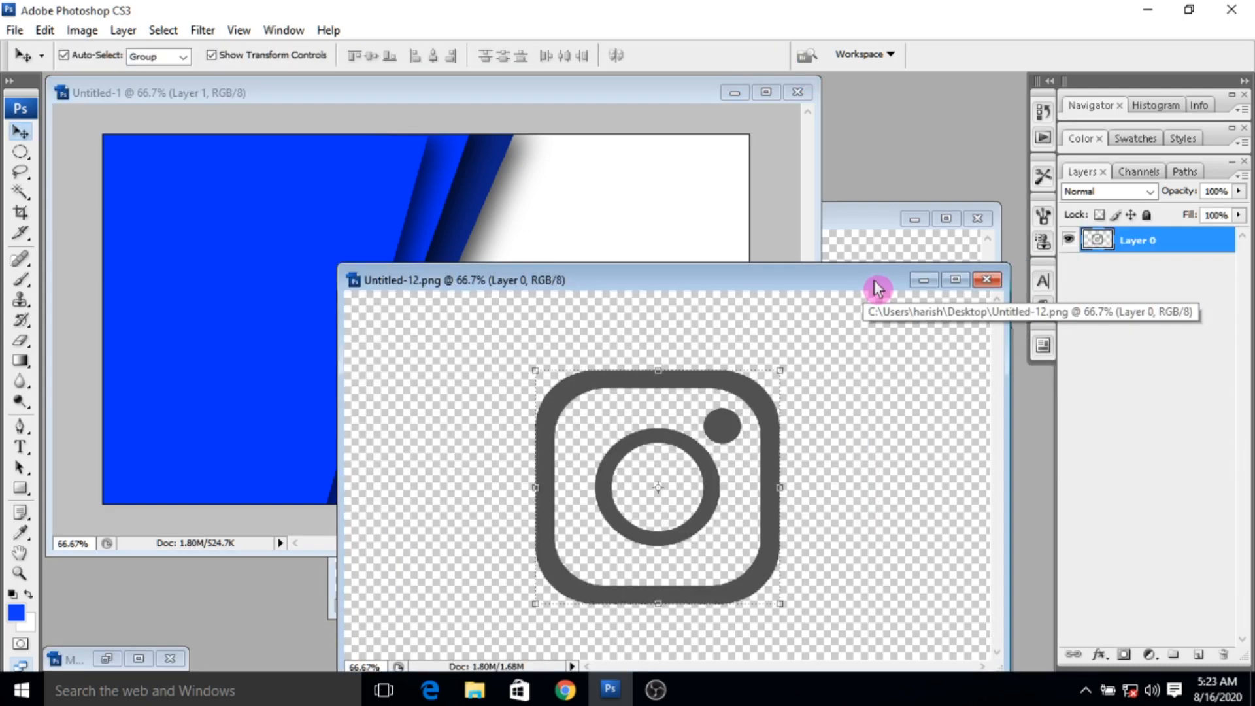
- Copy the Instagram icon from Untitled-12.png into the card document and scale it to about 11.1% × 10.6%
mouse_move(873, 279)
mouse_down()
mouse_move(870, 318)
mouse_move(872, 293)
mouse_up()
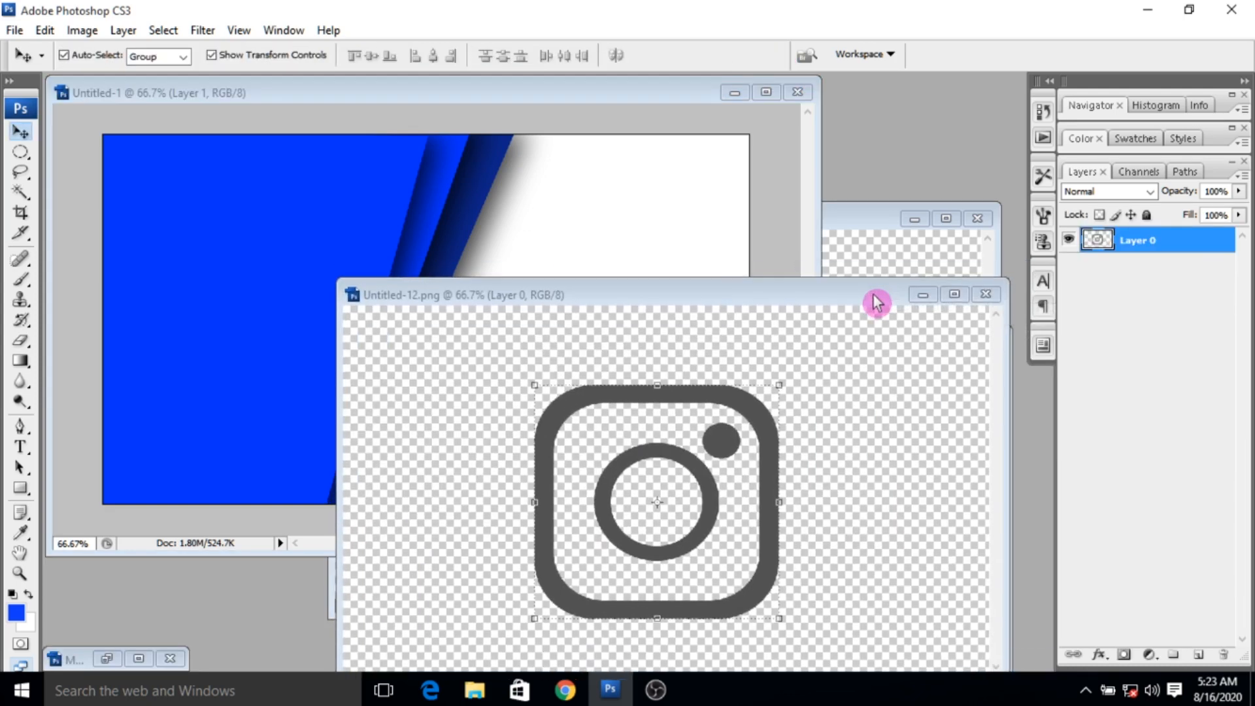
drag(623, 471, 577, 218)
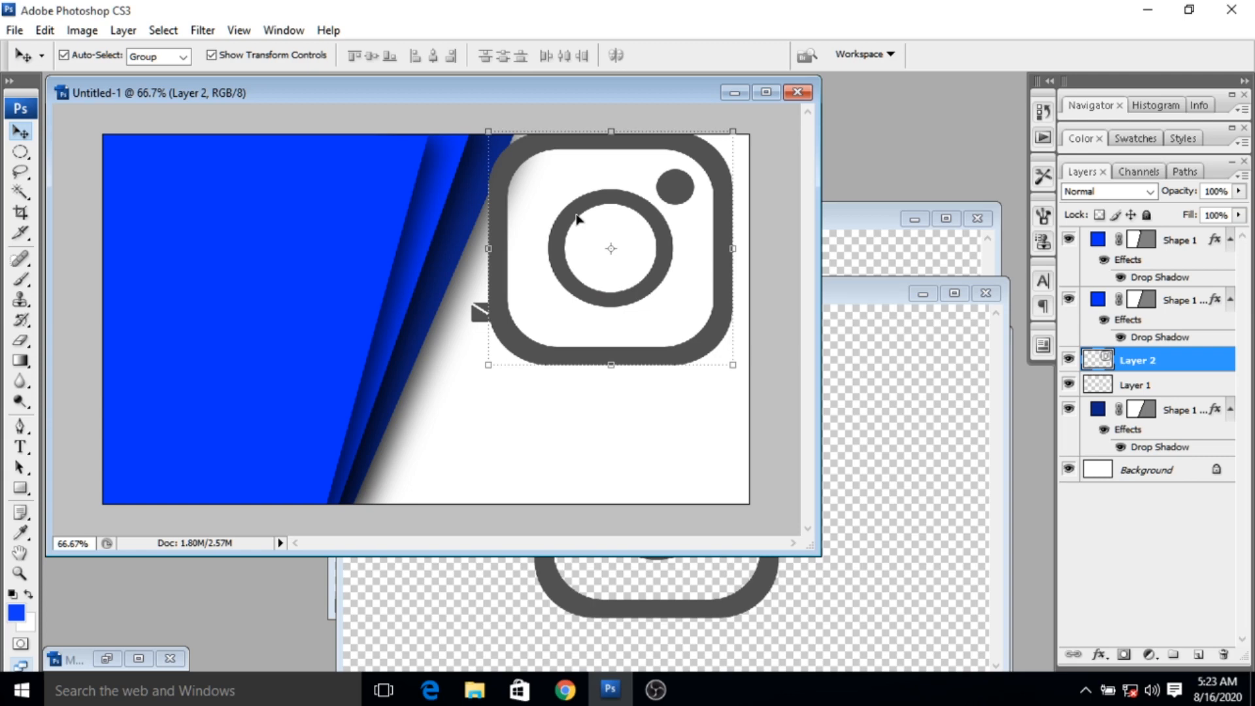
drag(733, 129, 516, 335)
- Align the Instagram icon directly beneath the mail icon with a small gap and apply the transform
key(Left)
key(Left)
key(Left)
key(Left)
key(Left)
key(Left)
key(Left)
key(Left)
key(Left)
key(Left)
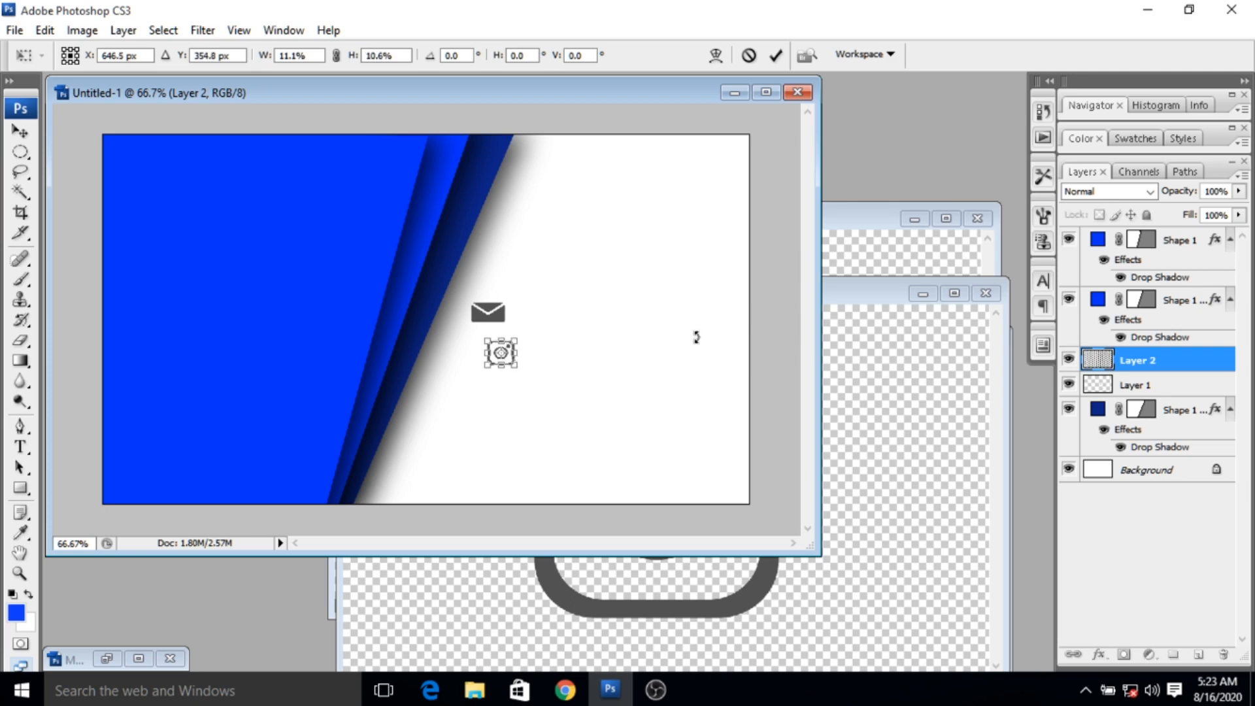
key(Left)
key(Left)
key(Left)
key(Left)
key(Left)
key(Left)
key(Left)
key(Left)
key(Left)
key(Left)
key(Left)
key(Left)
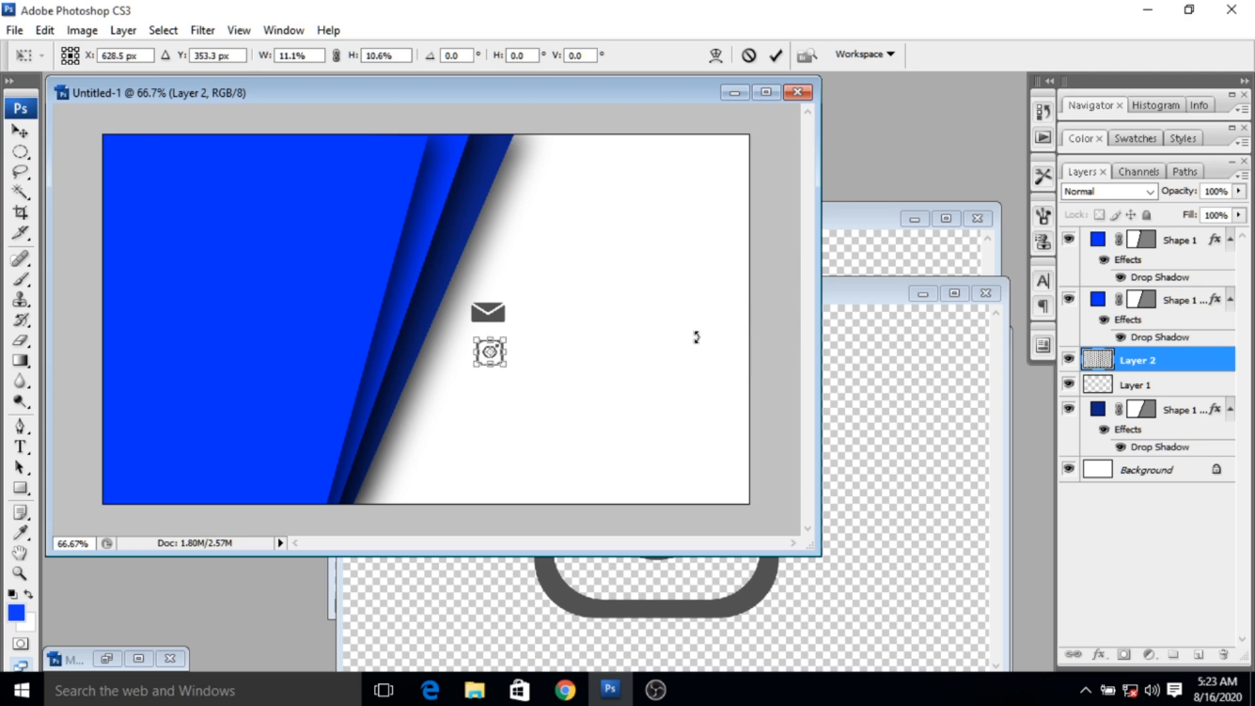
key(Up)
key(Up)
key(Up)
key(Up)
key(Up)
key(Up)
key(Up)
key(Up)
key(Up)
key(Right)
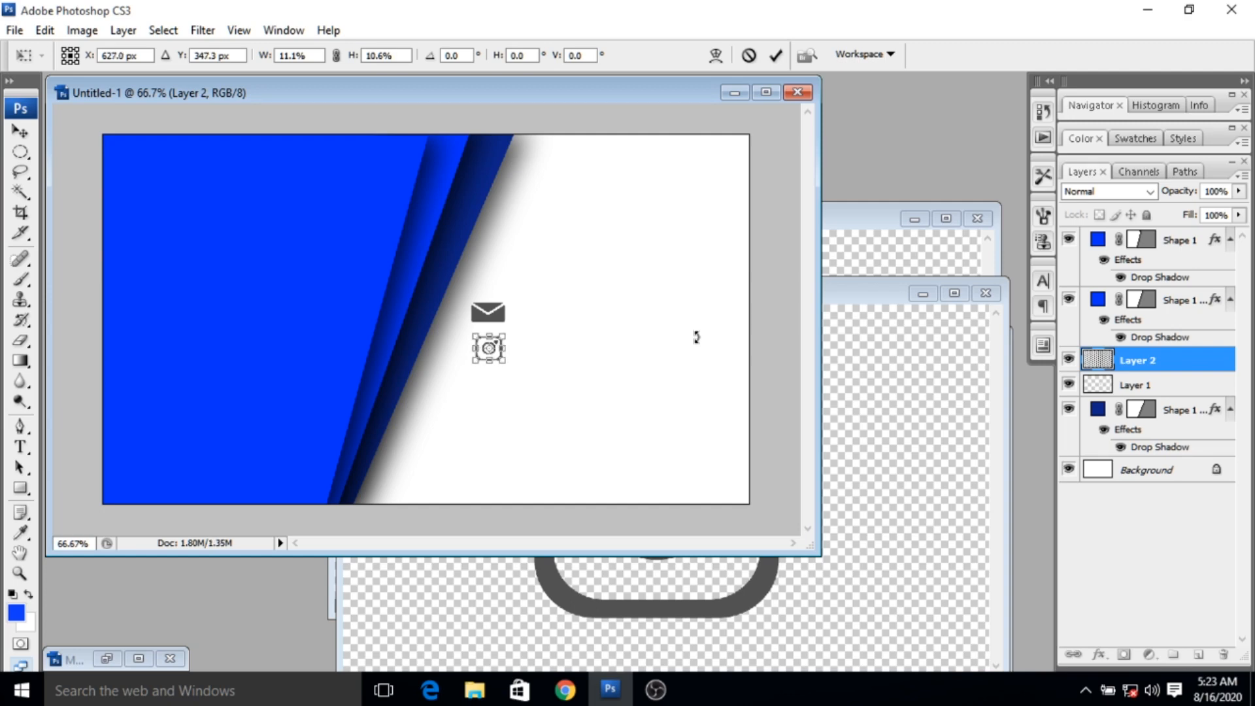
key(Up)
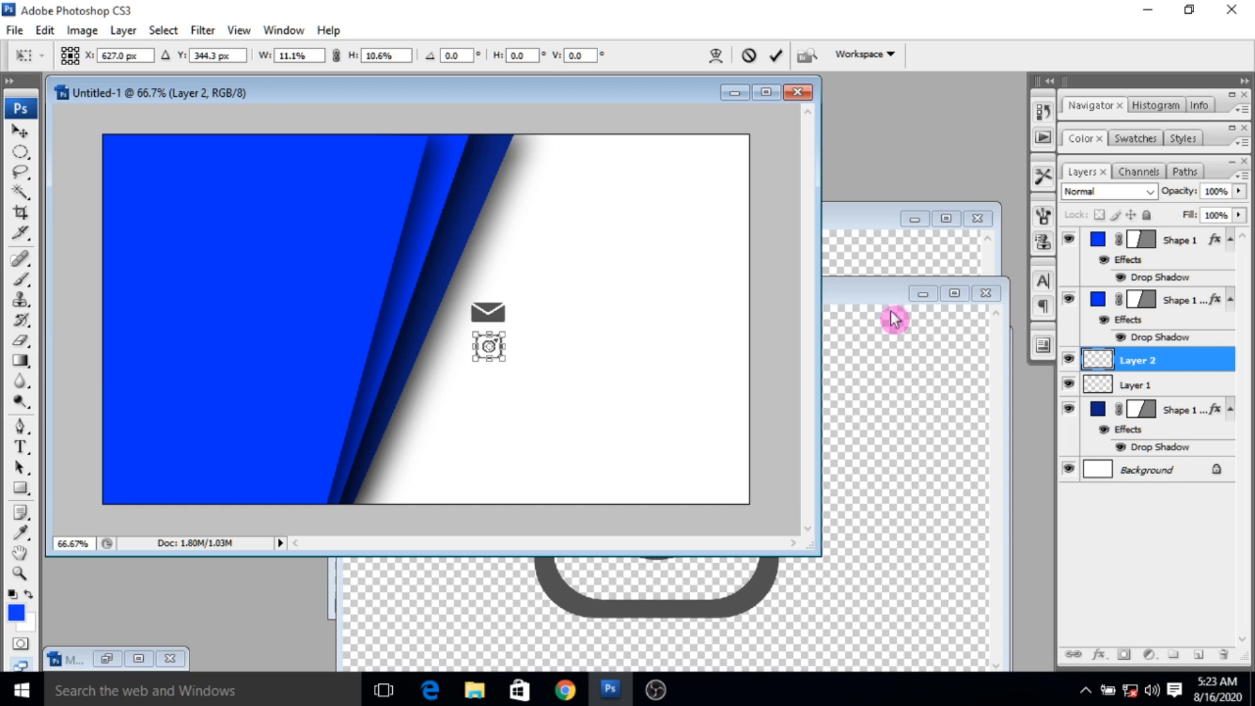
click(775, 55)
- Close the Instagram image and bring the WHATSAPP-LOGO-BLK.png document to the front
click(875, 294)
click(980, 292)
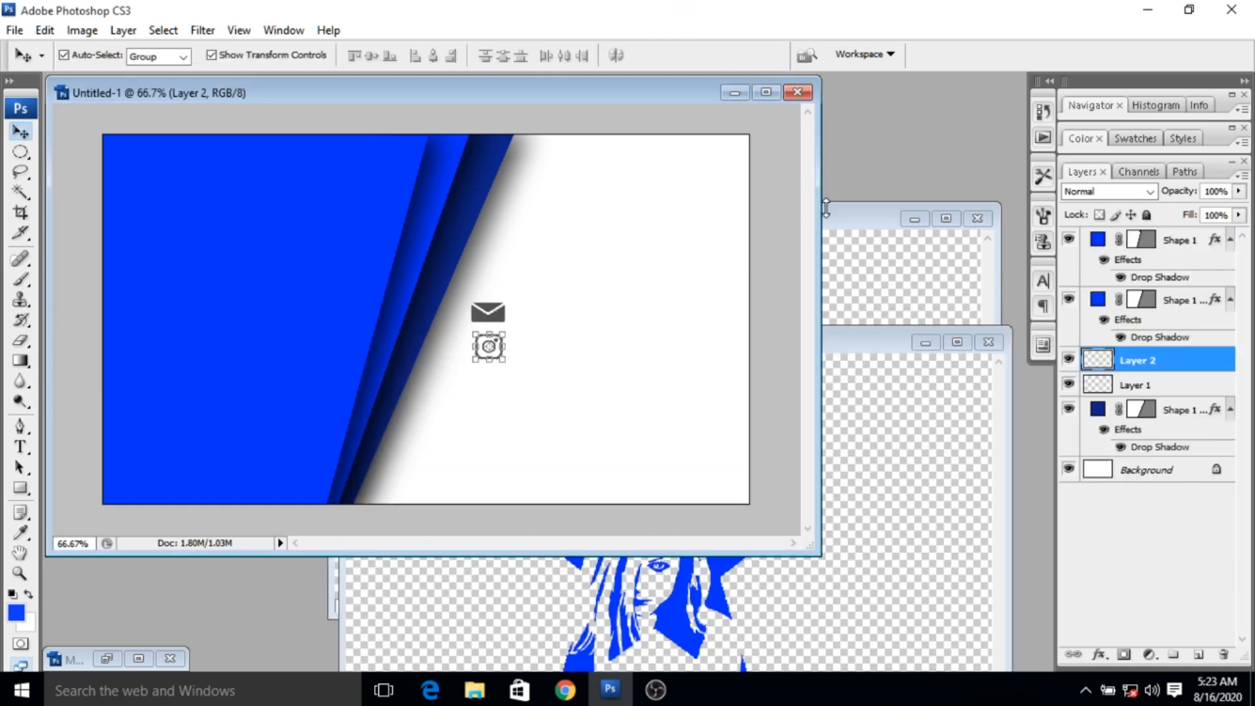
click(865, 221)
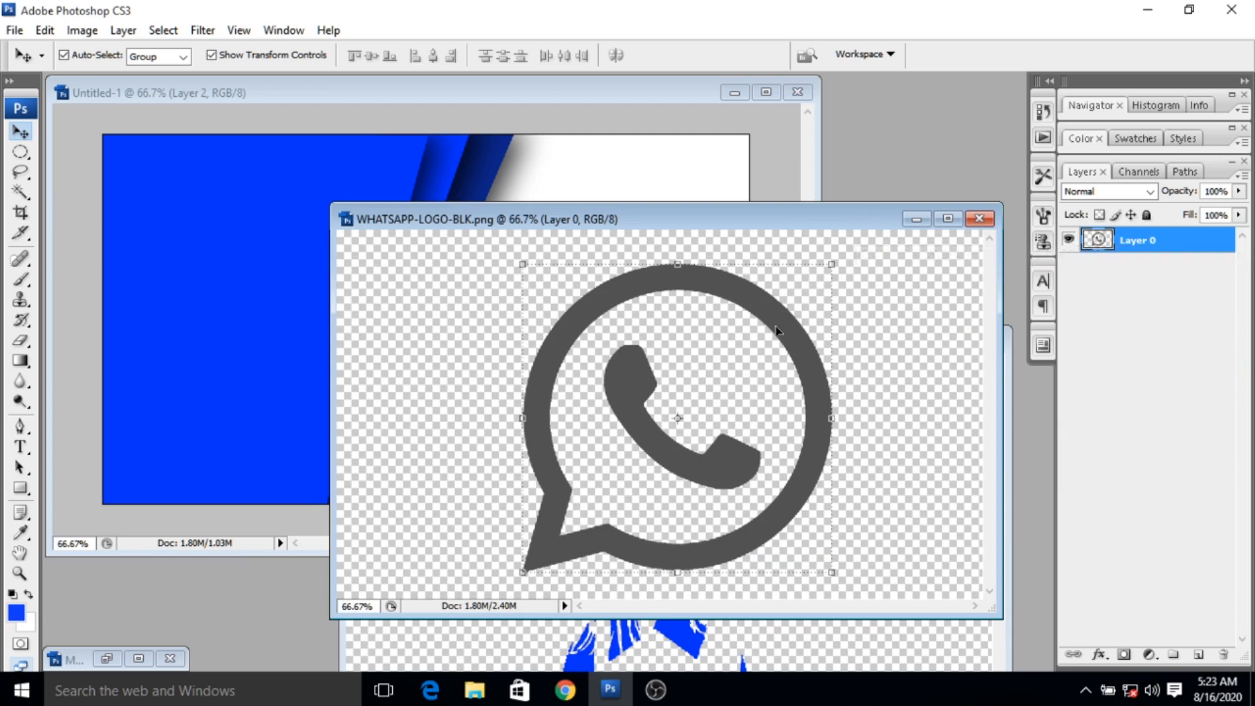
- Copy the WhatsApp icon into the card document and shrink it to about 11.1% × 8.0% below the Instagram icon
drag(773, 329, 291, 302)
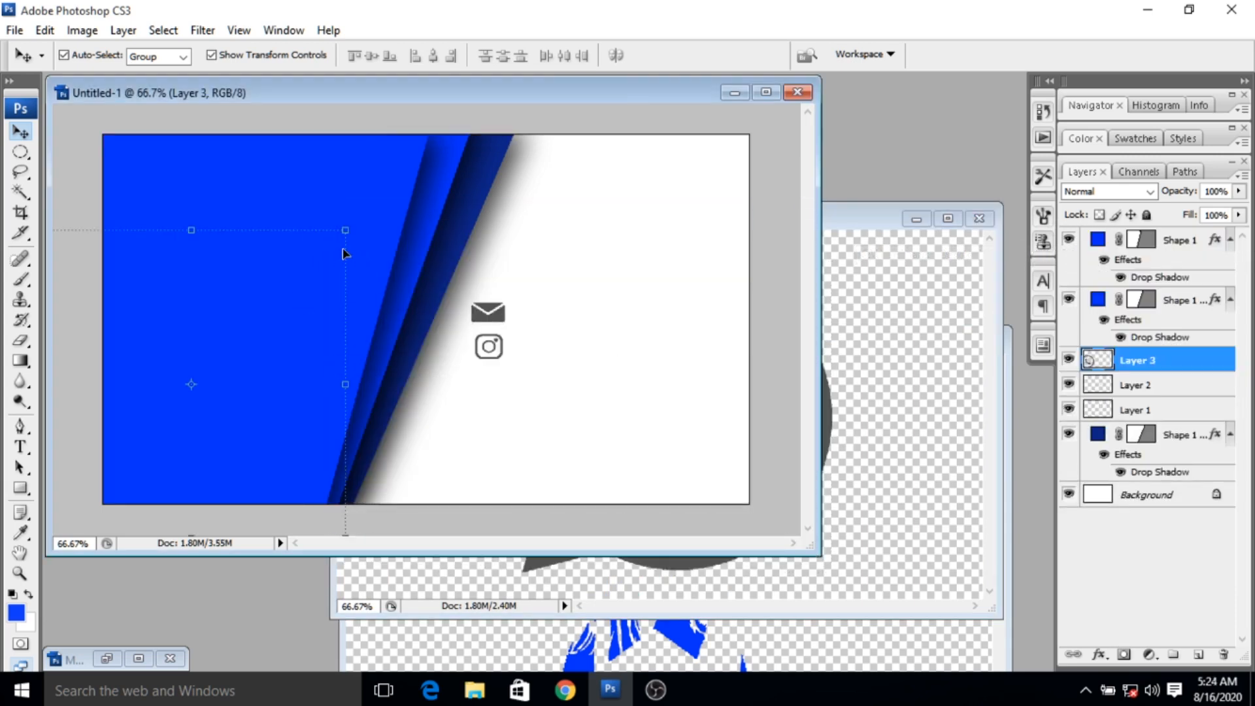
drag(347, 232, 274, 348)
drag(235, 395, 664, 277)
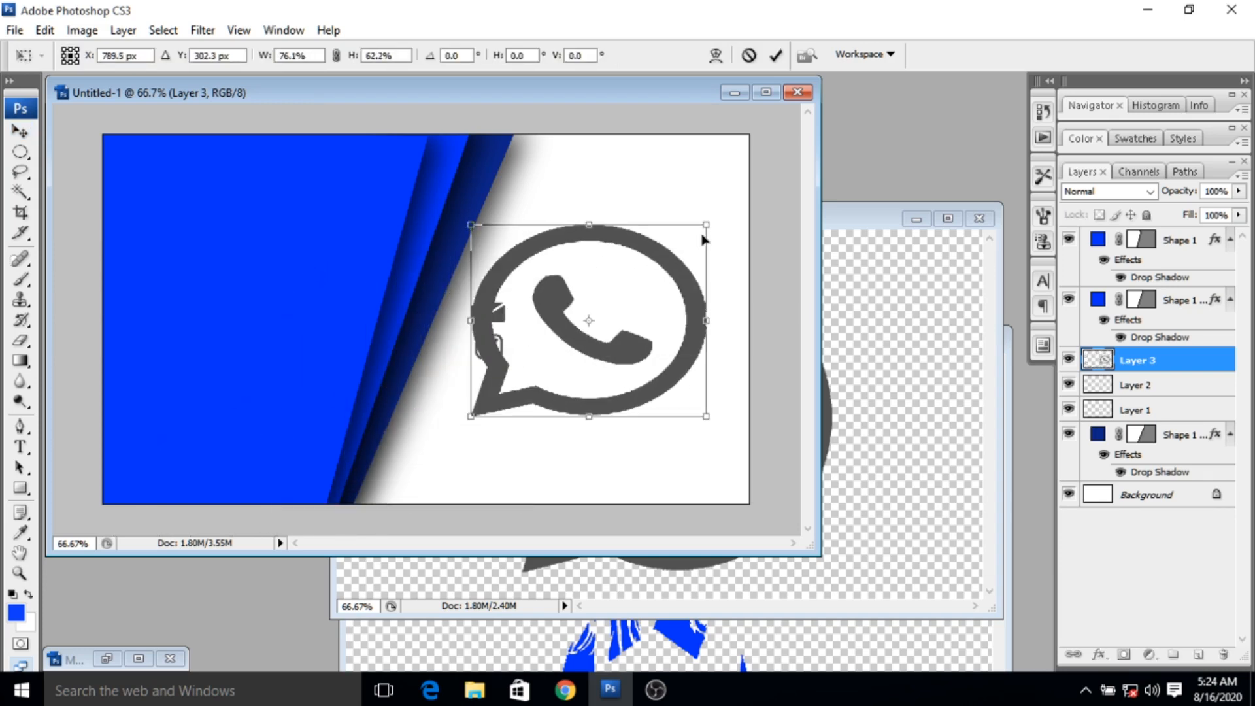
drag(703, 227, 512, 390)
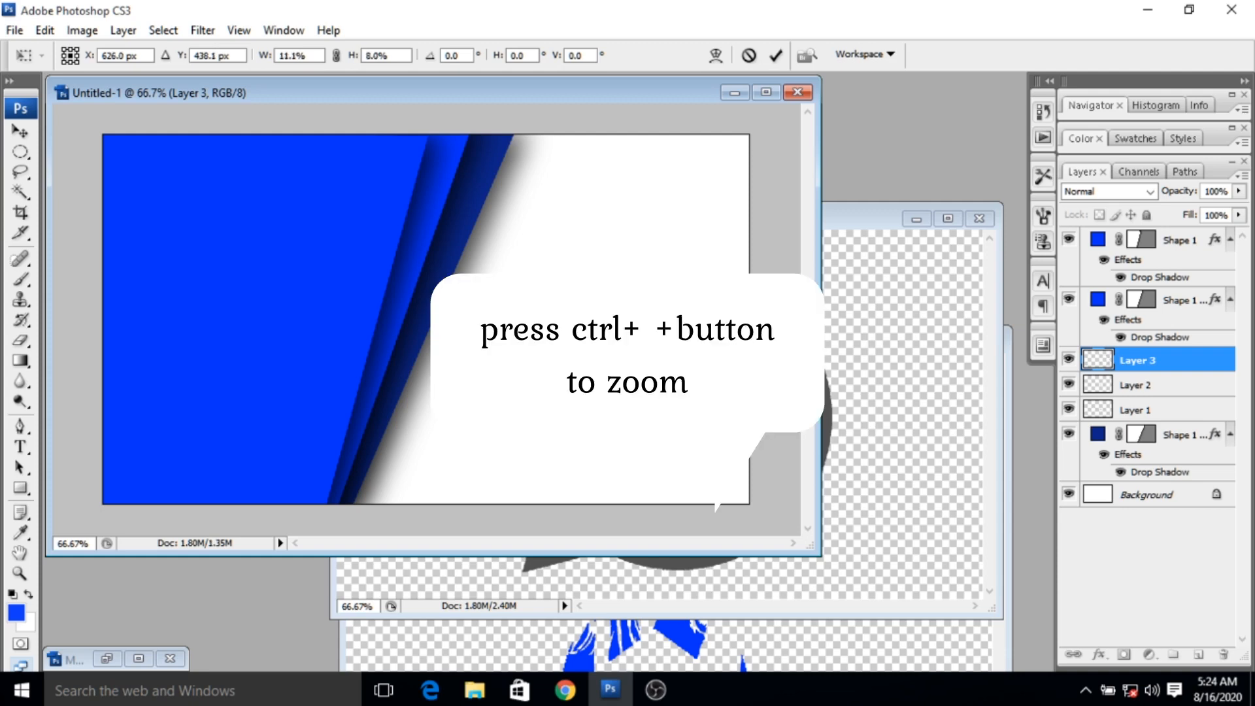
- Scale the WhatsApp icon to about 9.2% × 7.7%, align it directly beneath the Instagram icon, and apply the transform
key(ctrl+plus)
key(ctrl+plus)
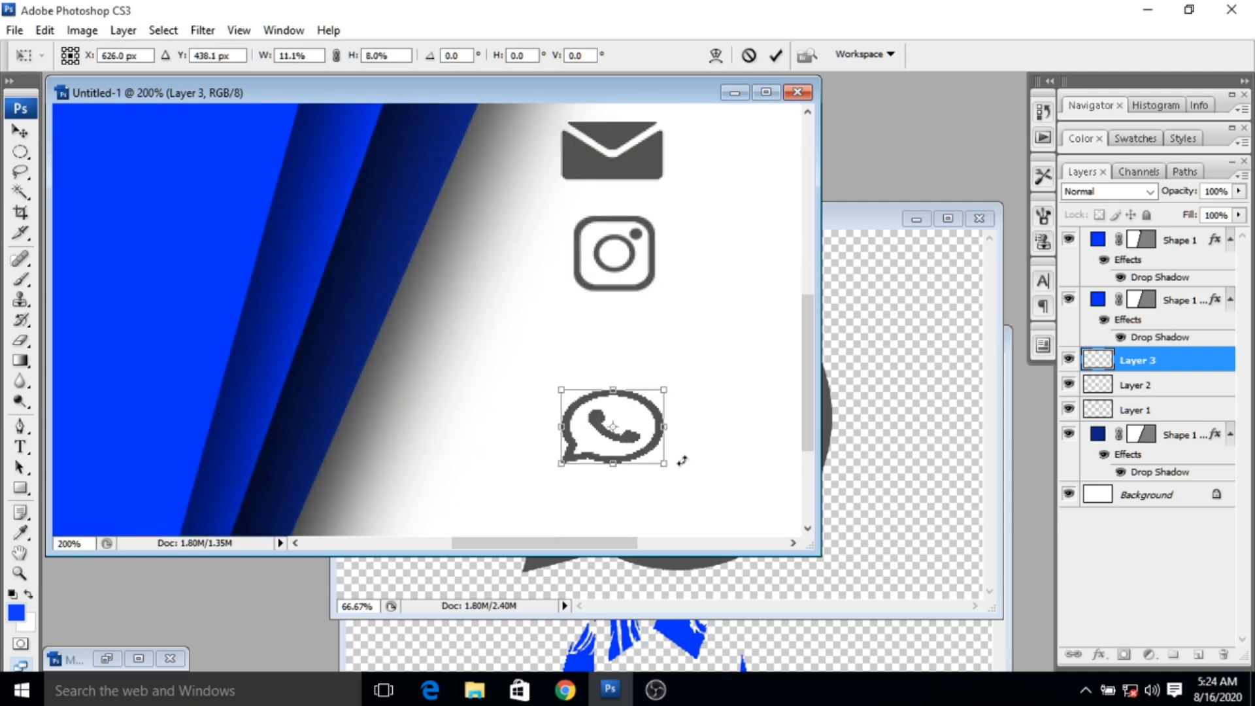
drag(645, 448, 662, 402)
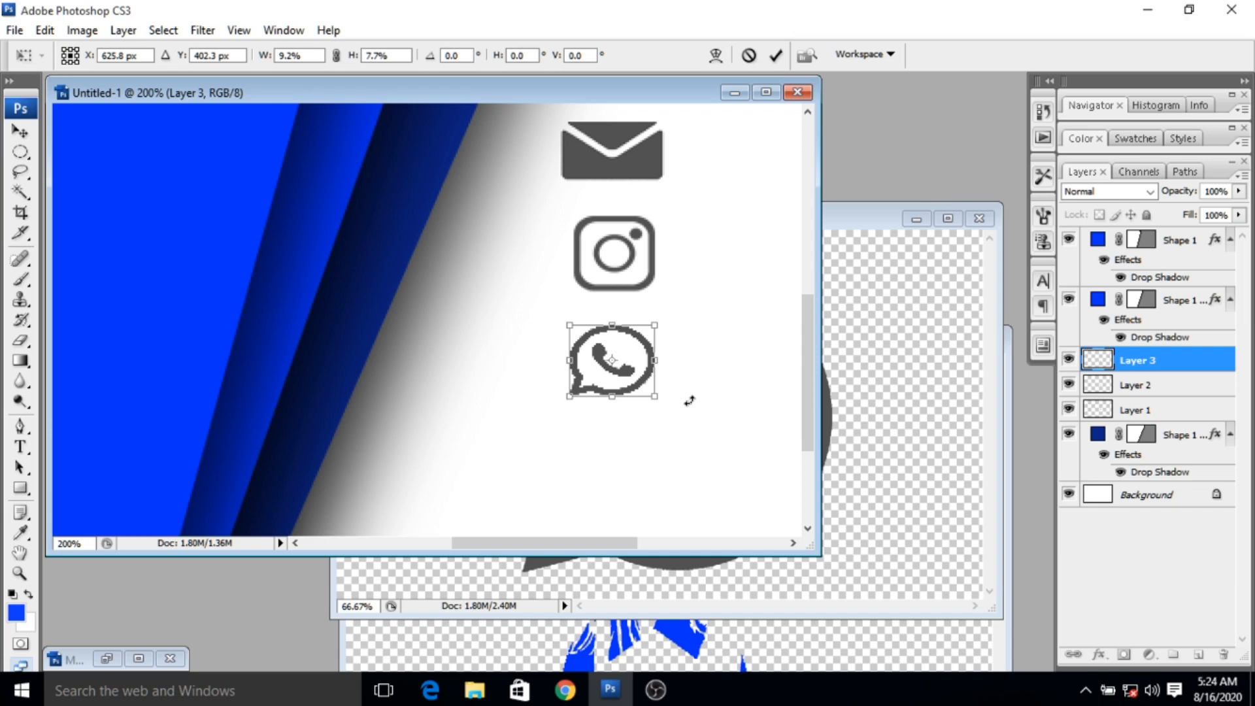
key(Down)
key(Down)
key(Up)
key(Up)
key(Up)
key(Right)
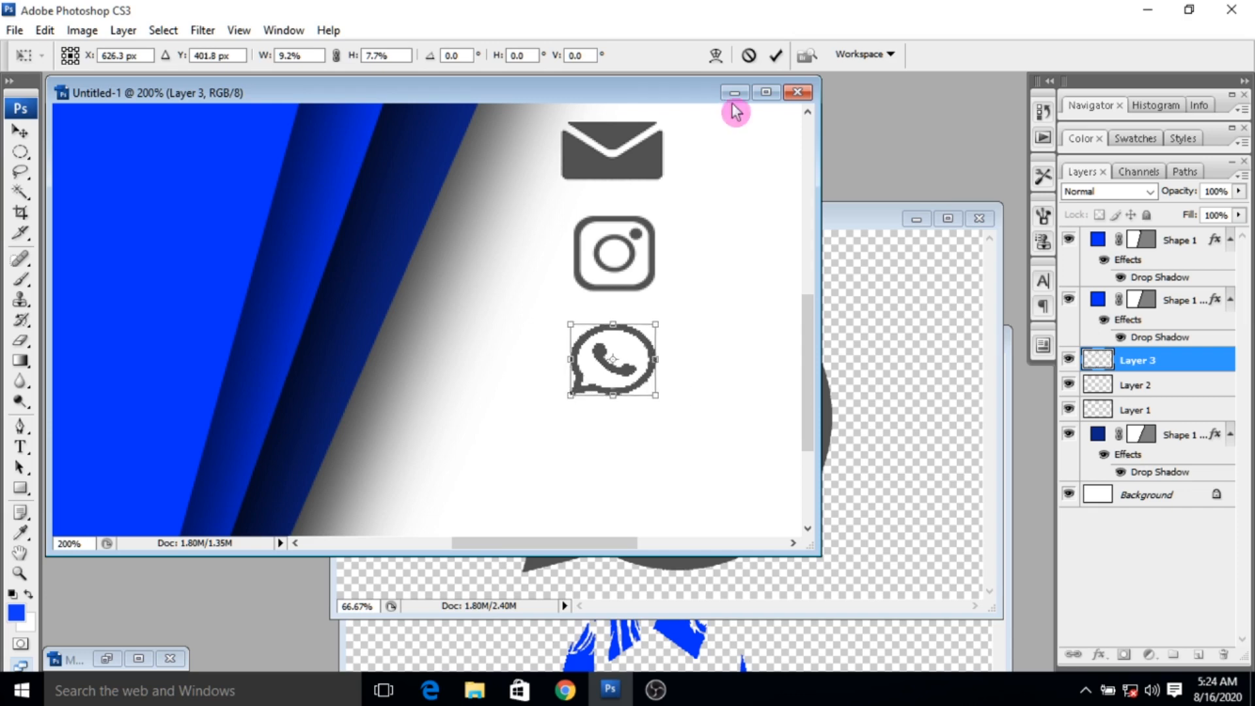
click(776, 55)
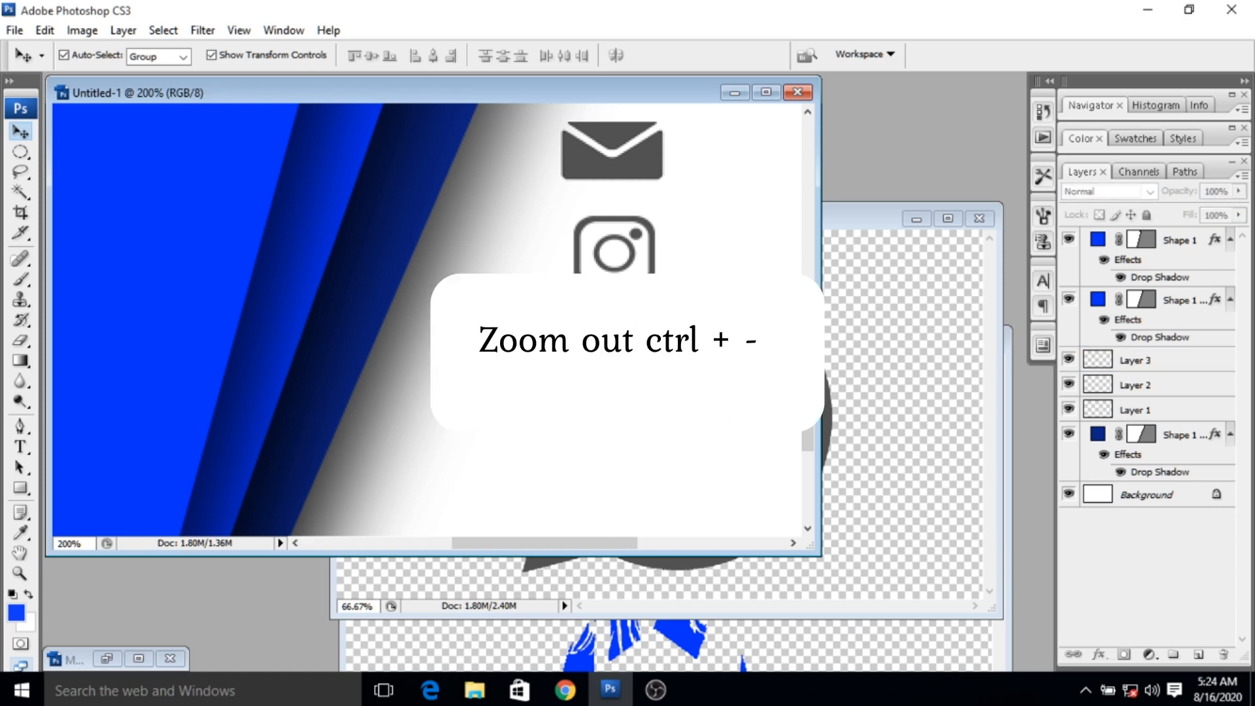
- Add the contact's e-mail address as 6 pt Arial Bold text beside the mail icon
key(ctrl+minus)
key(ctrl+minus)
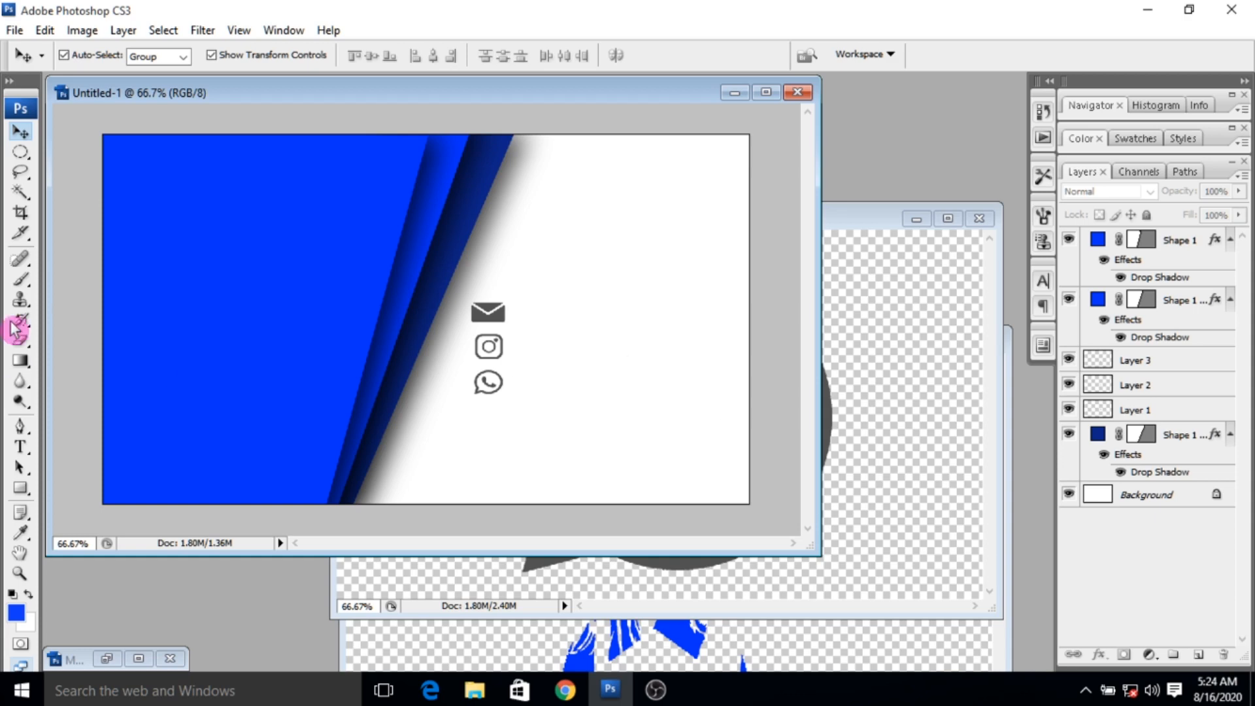
click(25, 447)
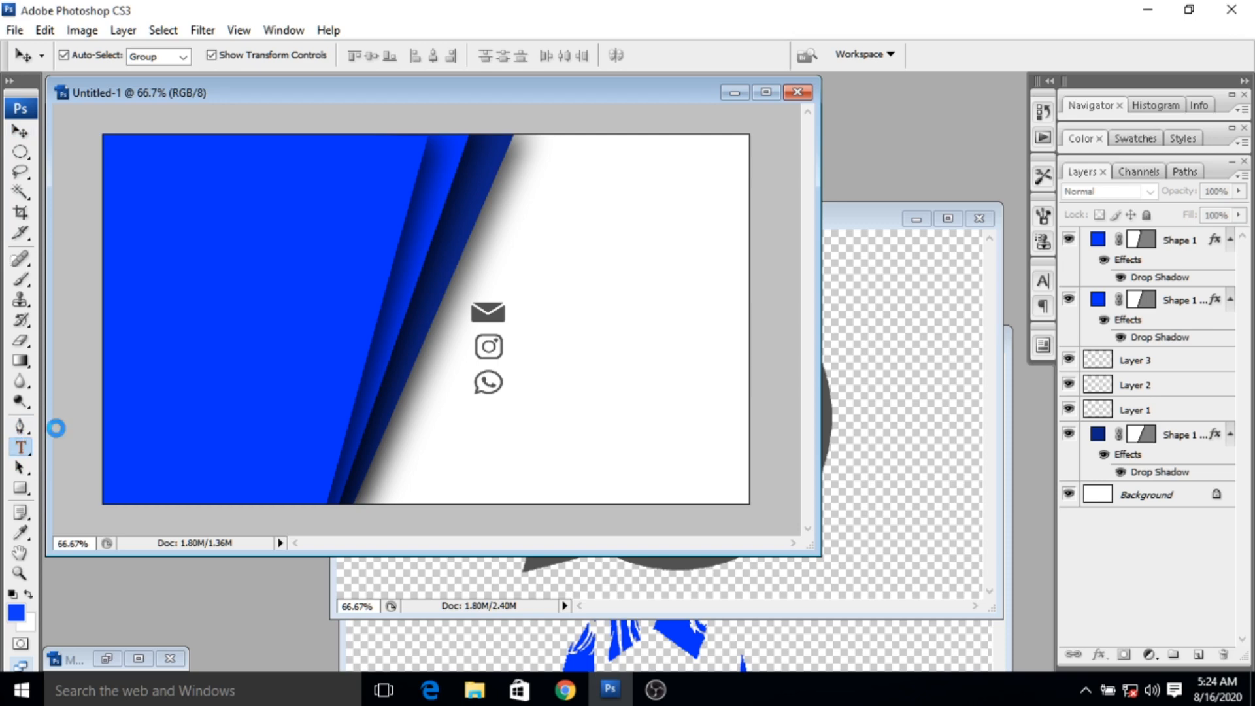
click(522, 315)
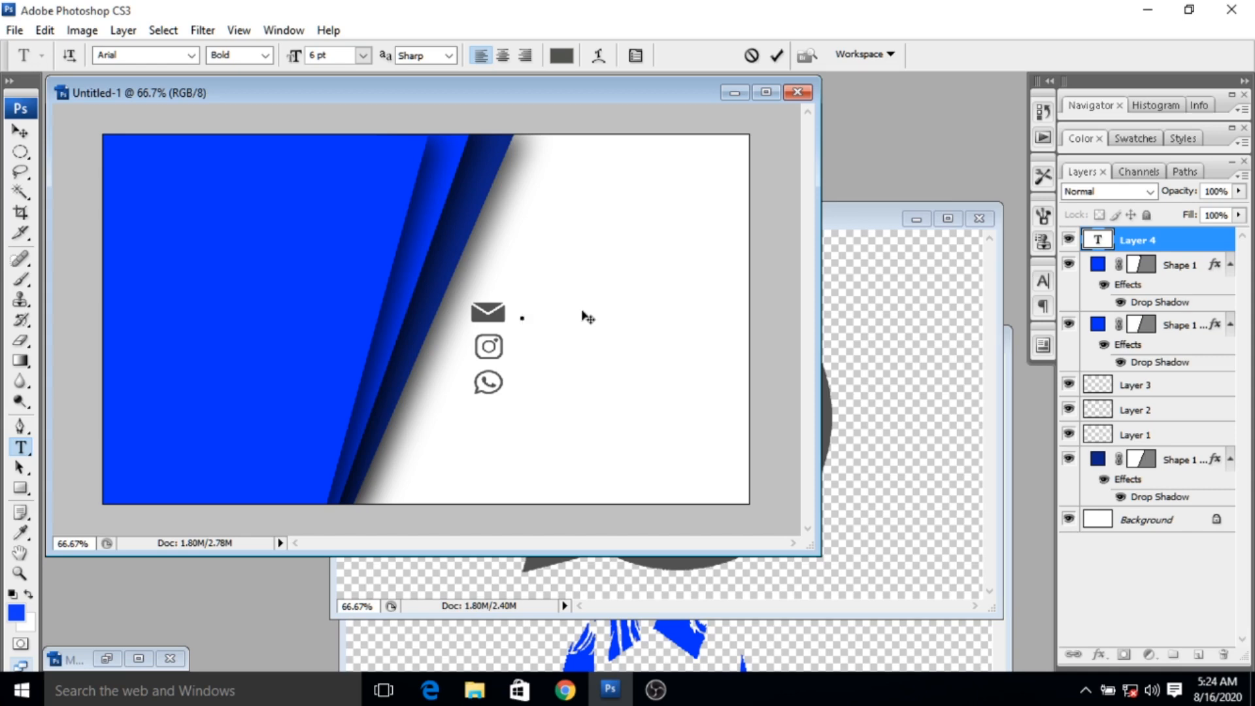
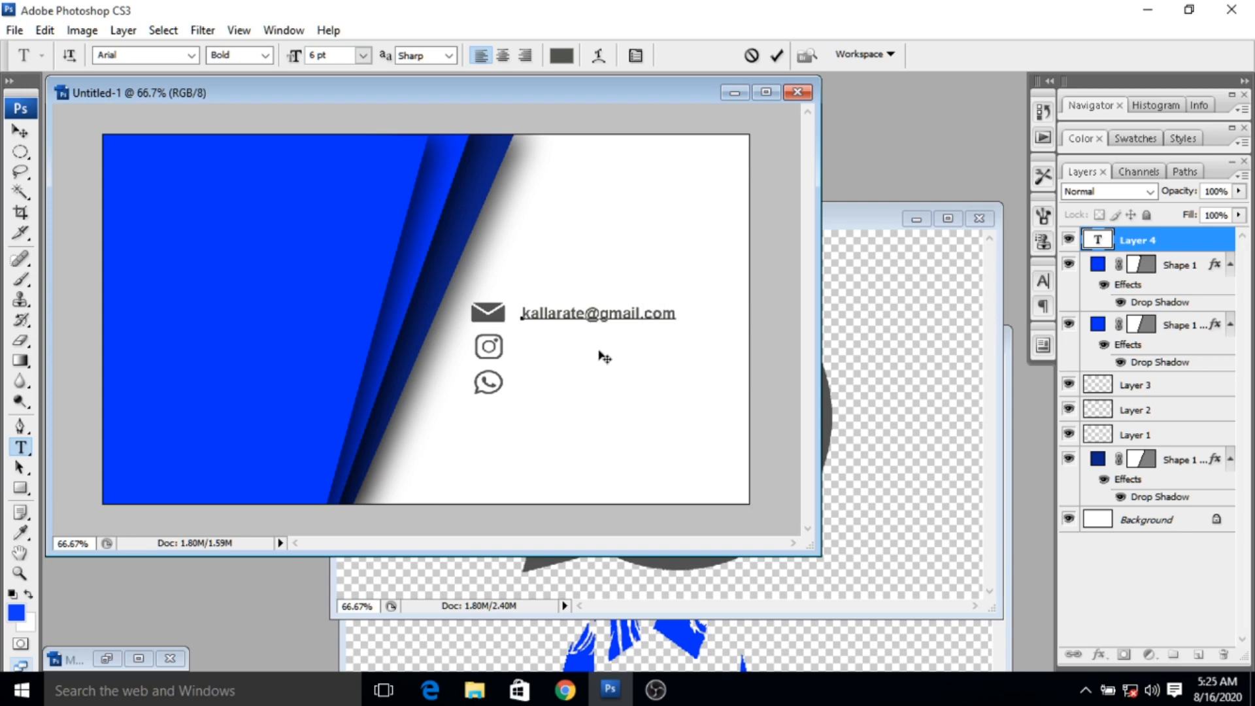
click(779, 62)
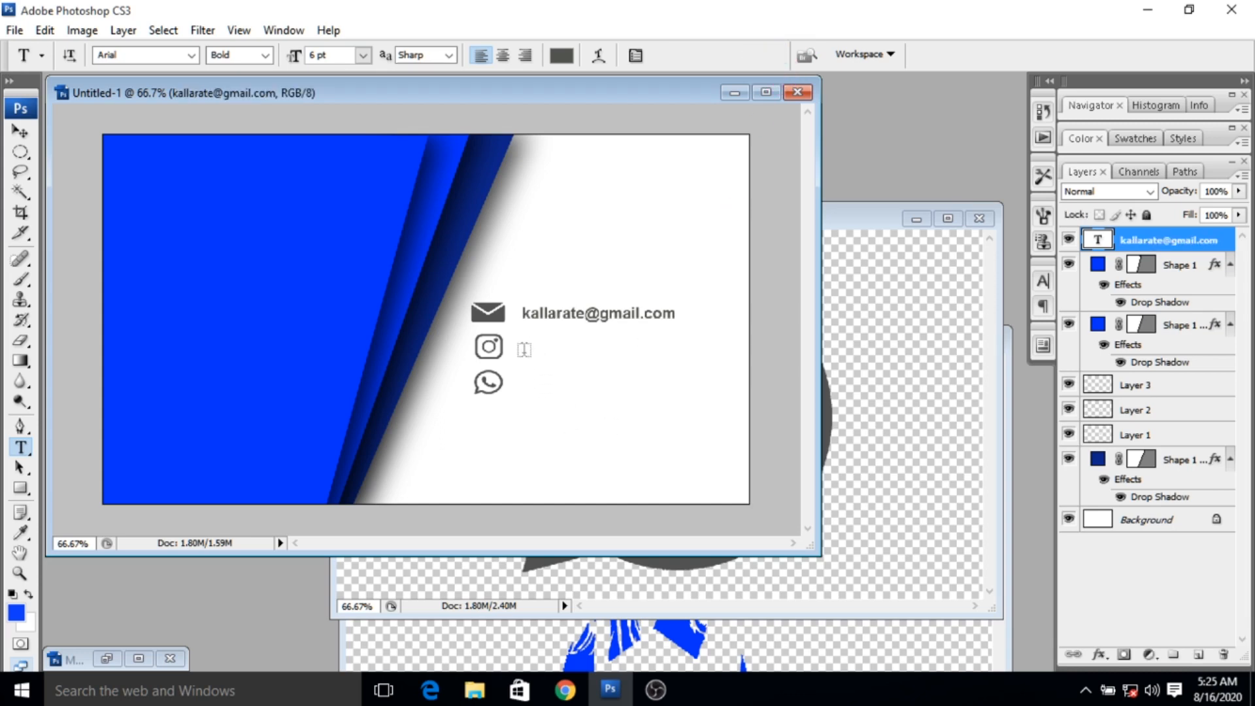
- Add the Instagram handle as a separate text line beside the Instagram icon
click(524, 349)
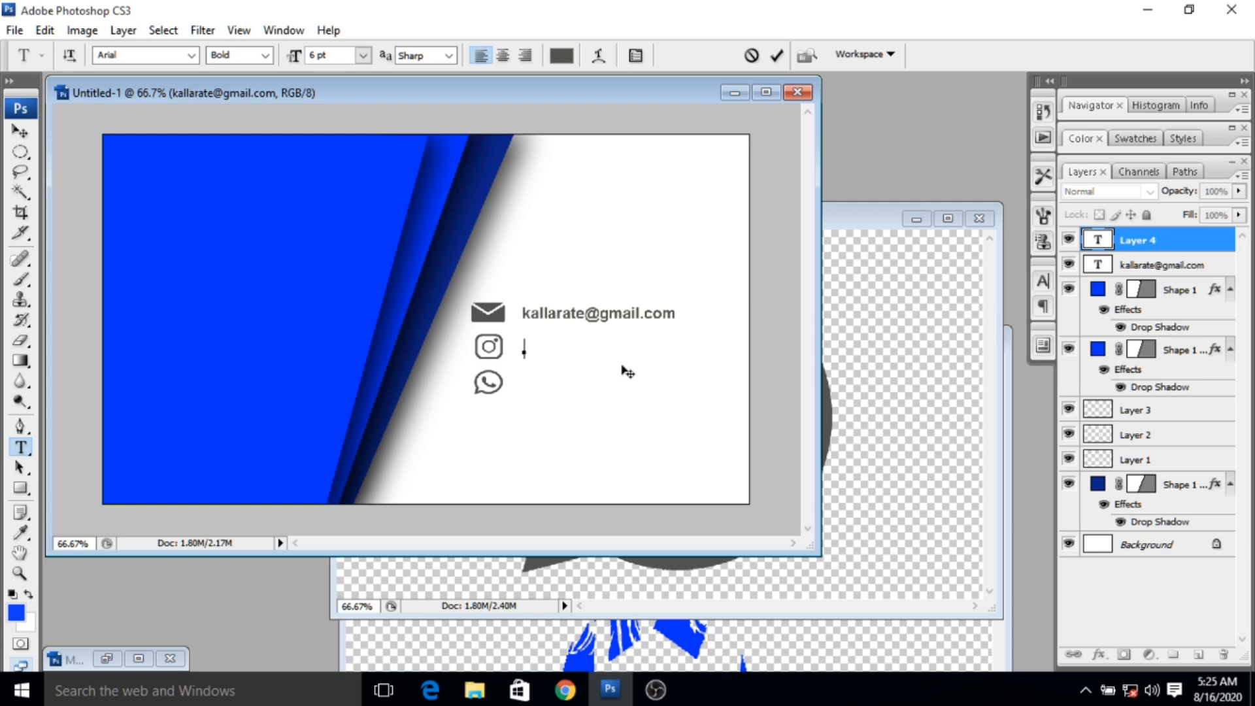
text(Kallarate#)
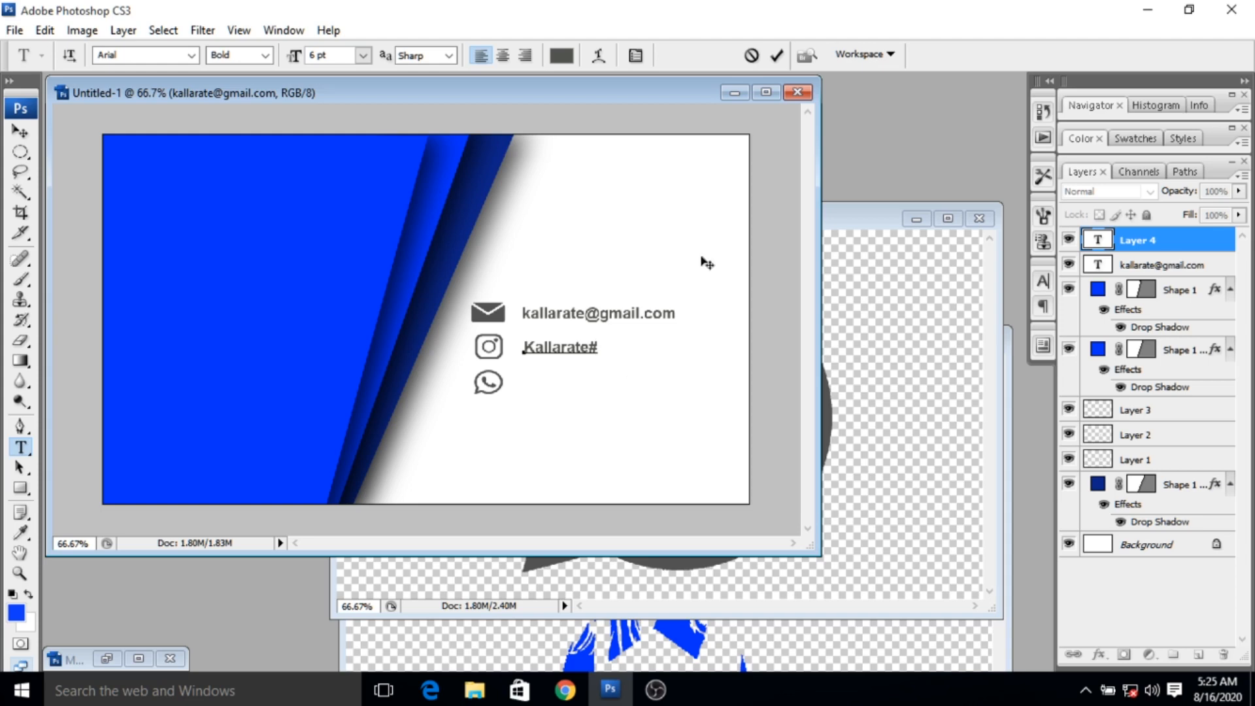
click(777, 55)
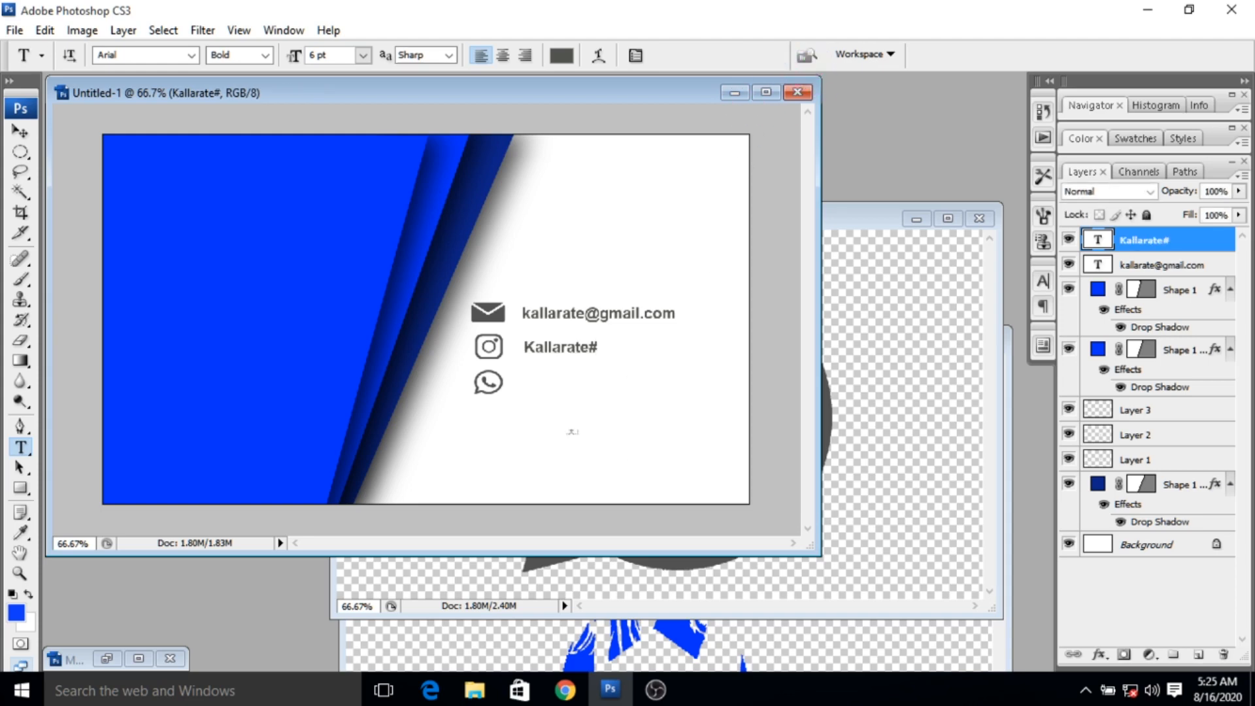
- Add the contact's phone number as a separate text line beside the WhatsApp icon
click(526, 383)
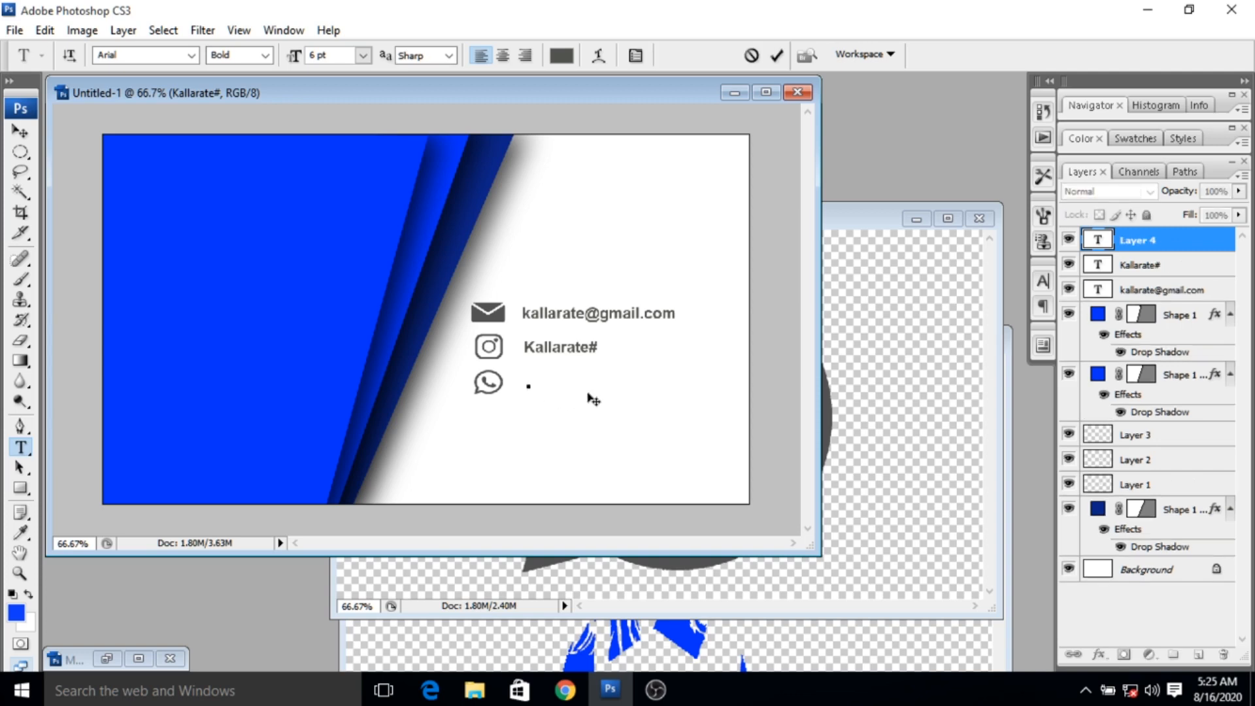
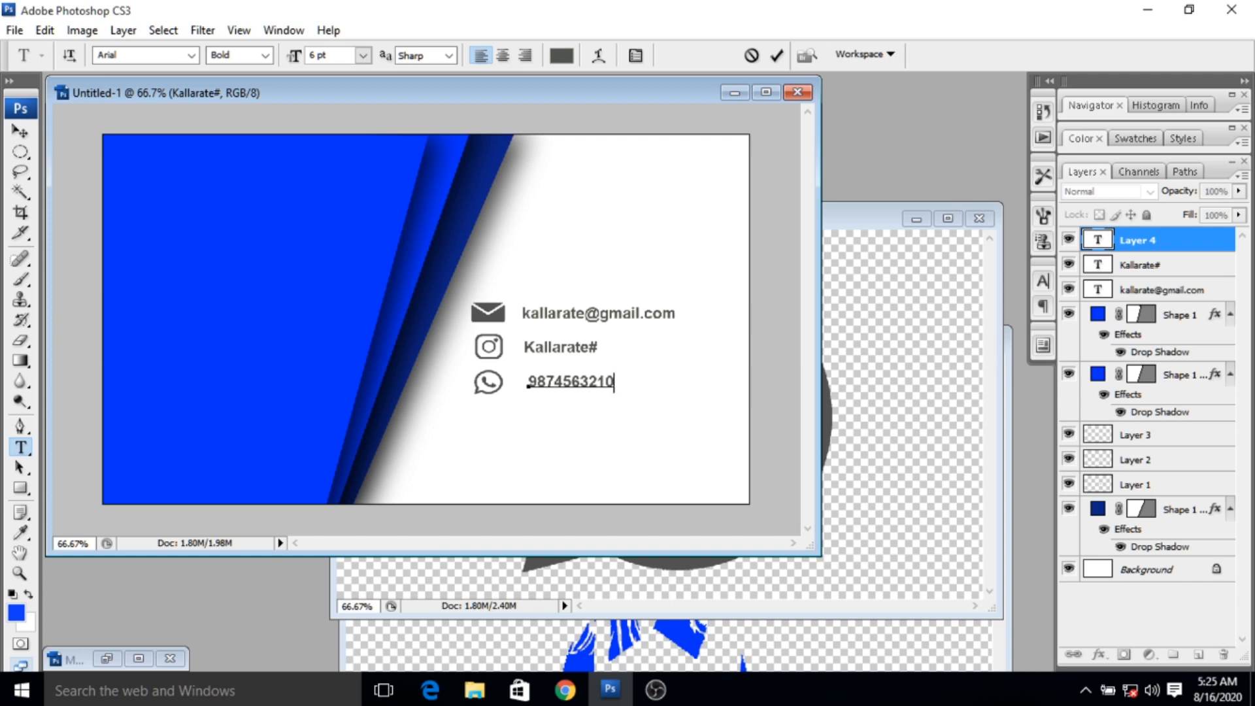
click(777, 55)
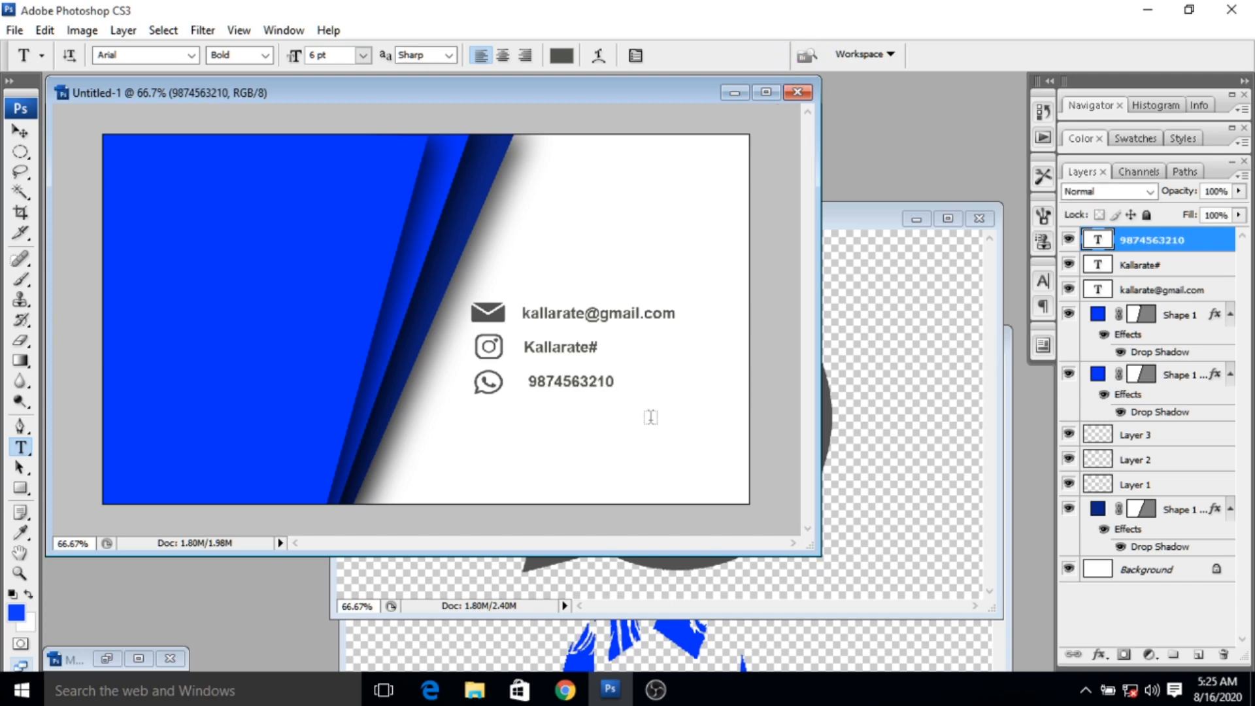
- Nudge the phone number text left until it lines up with the Instagram handle above it
click(21, 131)
key(Left)
key(Left)
key(Left)
key(Left)
key(Left)
key(Left)
key(Left)
key(Left)
key(Left)
key(Left)
key(Left)
key(Left)
key(Left)
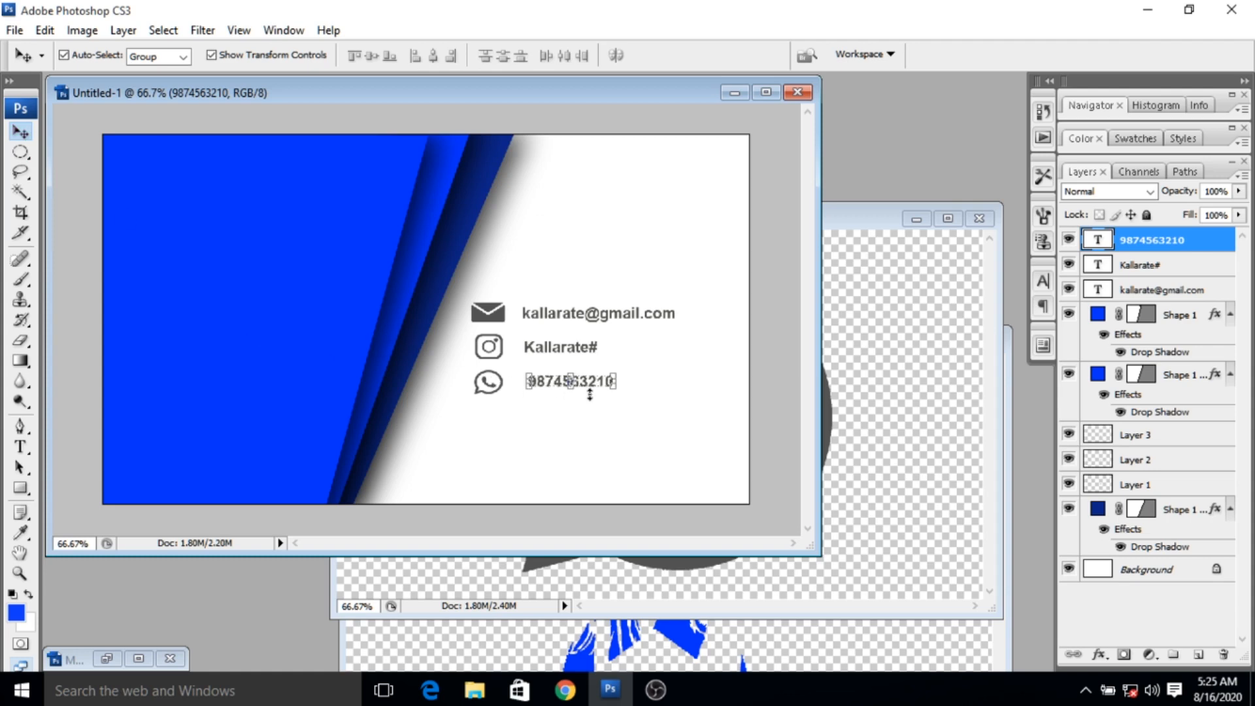
key(Left)
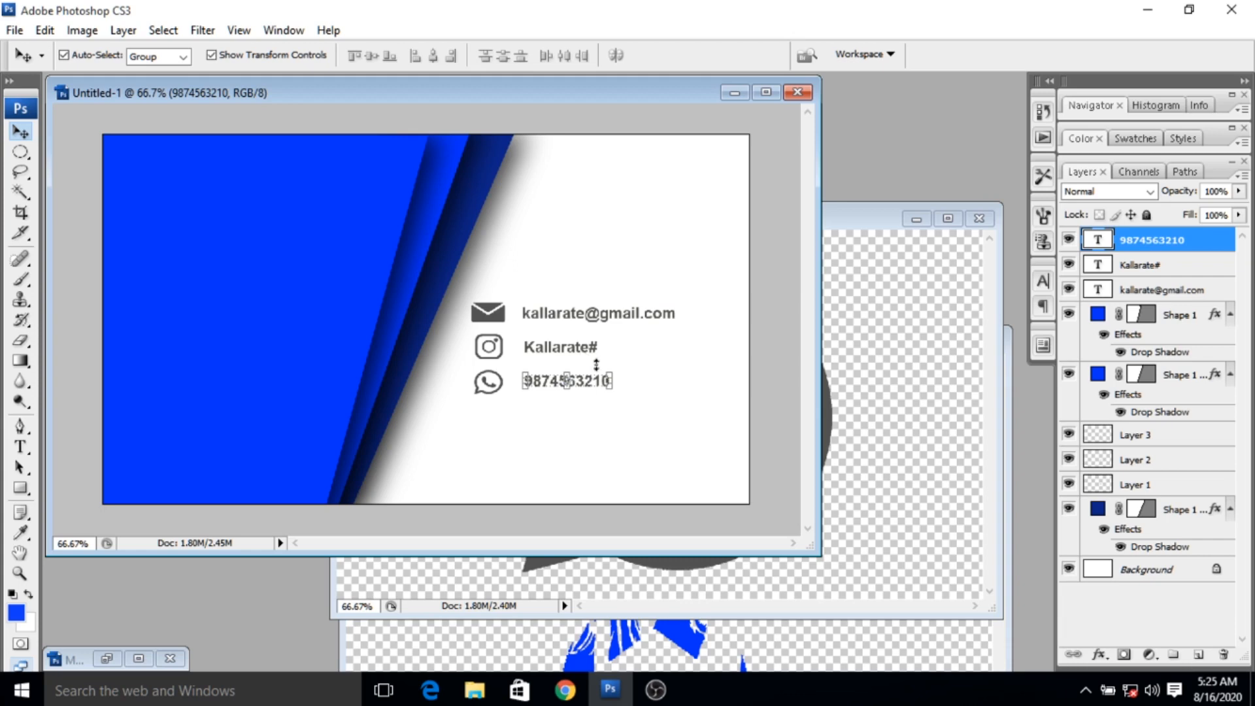
- Close the WhatsApp image and copy the blue star logo from Untitled-1blue.png into the card document
click(843, 223)
click(977, 220)
click(865, 340)
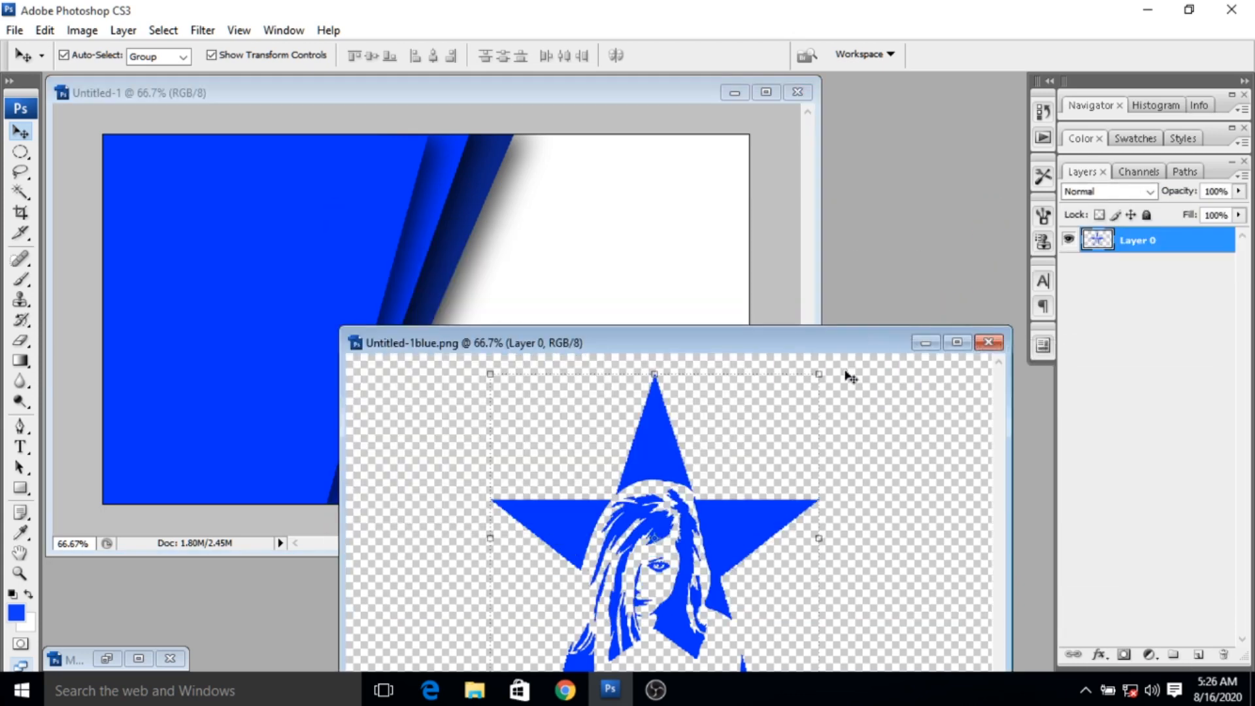
drag(675, 470, 506, 247)
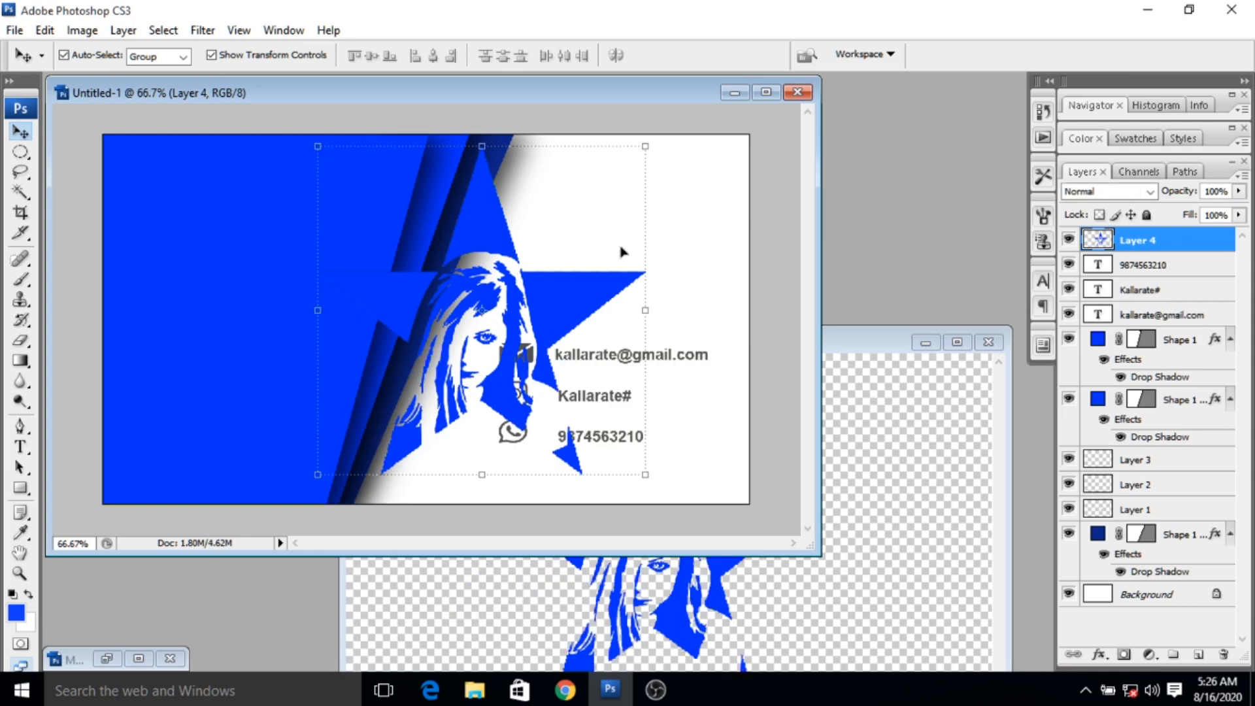
- Scale the star logo to about 31.7% × 29.5% in the card's upper-right corner and apply the transform
drag(647, 475, 481, 303)
drag(454, 228, 708, 189)
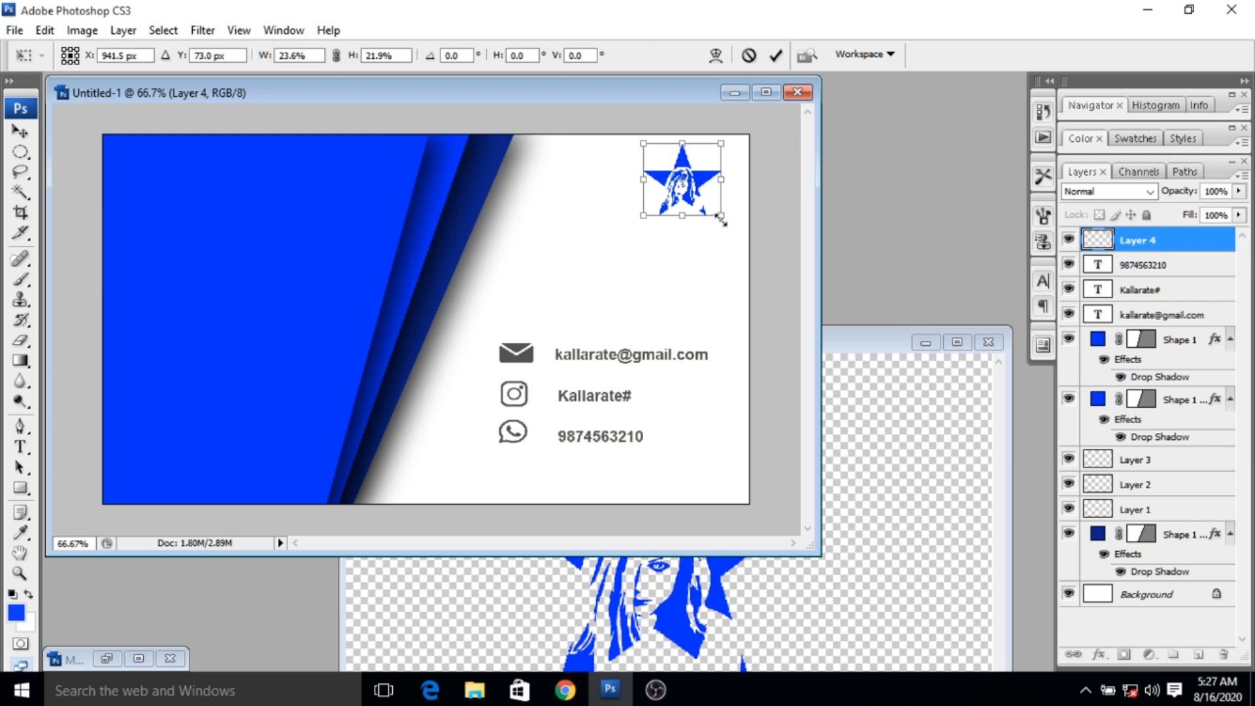
drag(722, 221, 723, 224)
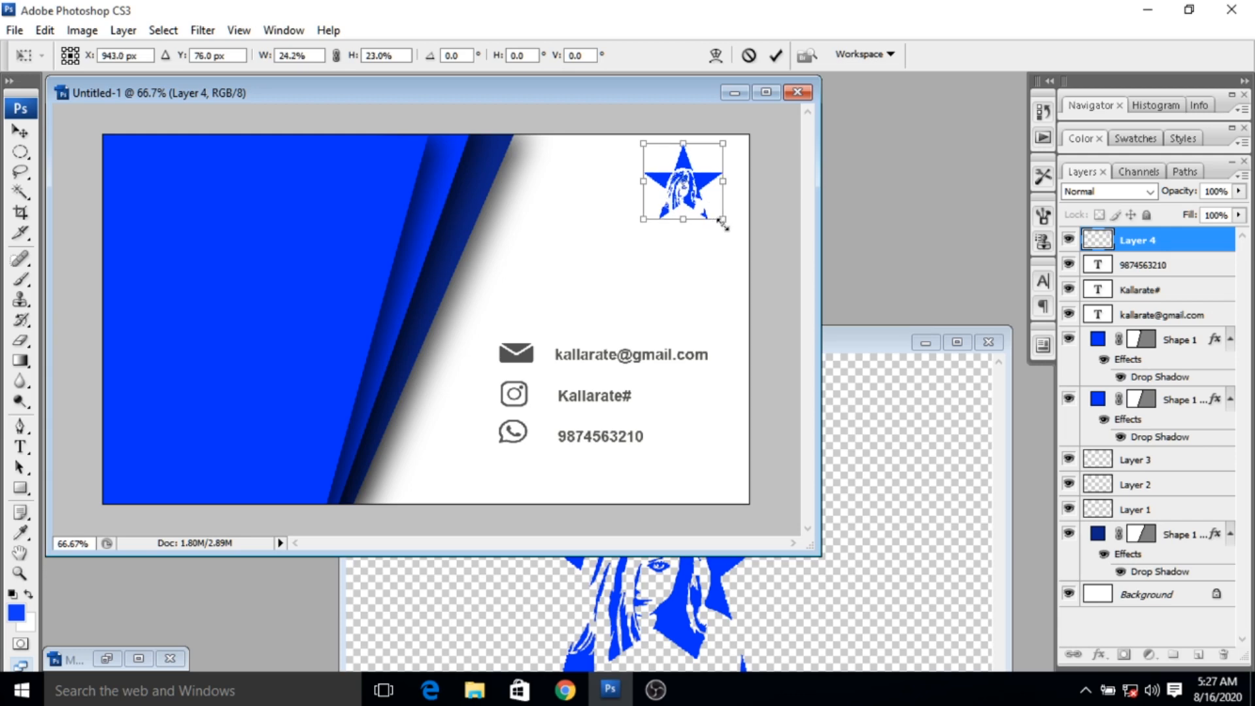
drag(645, 222, 619, 246)
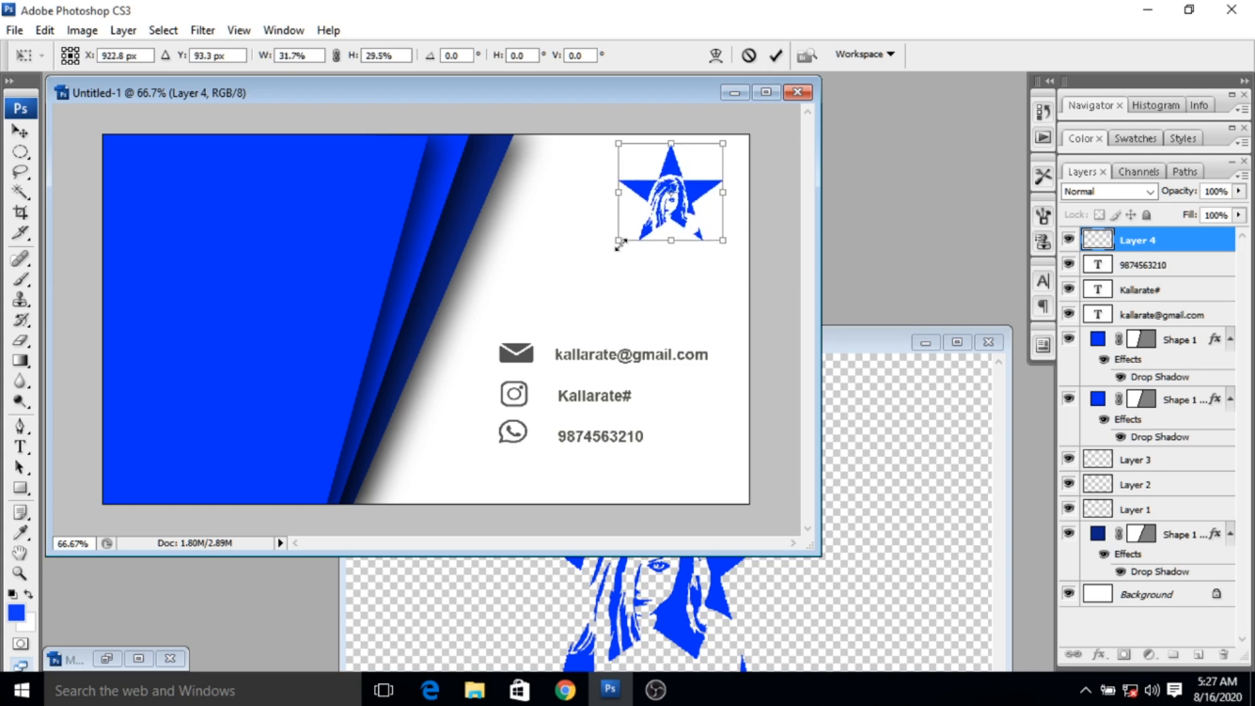
click(787, 58)
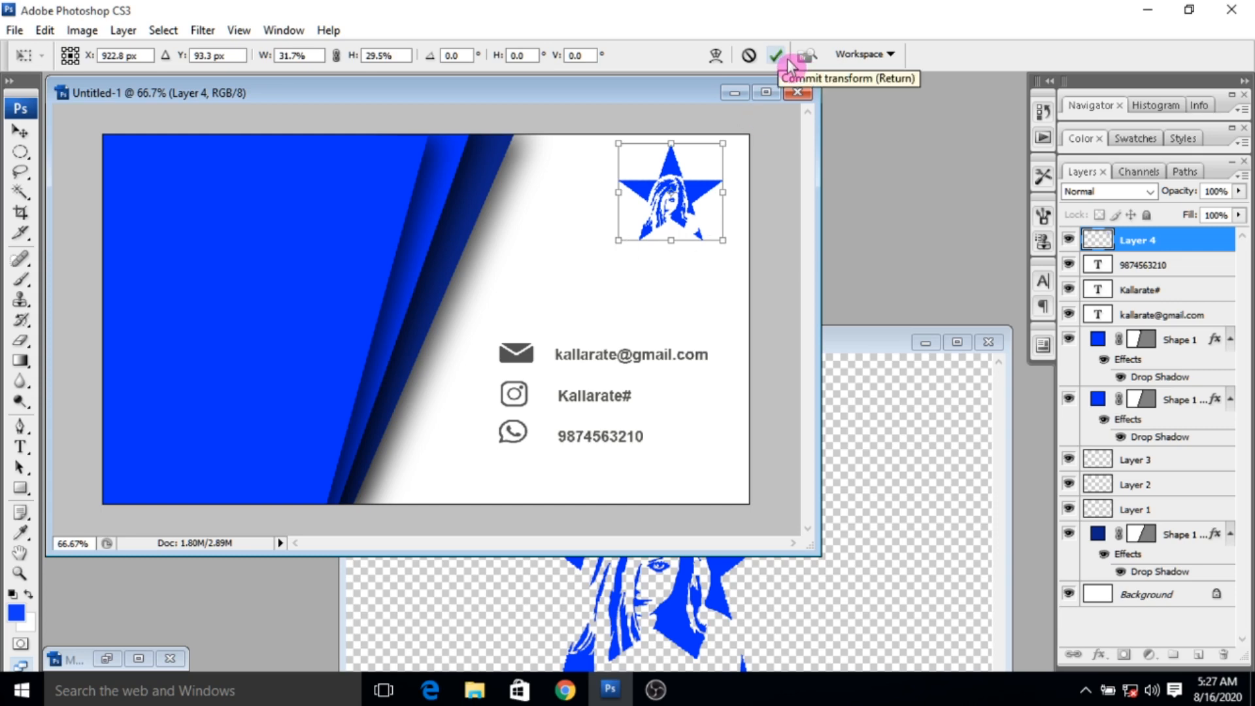
click(787, 60)
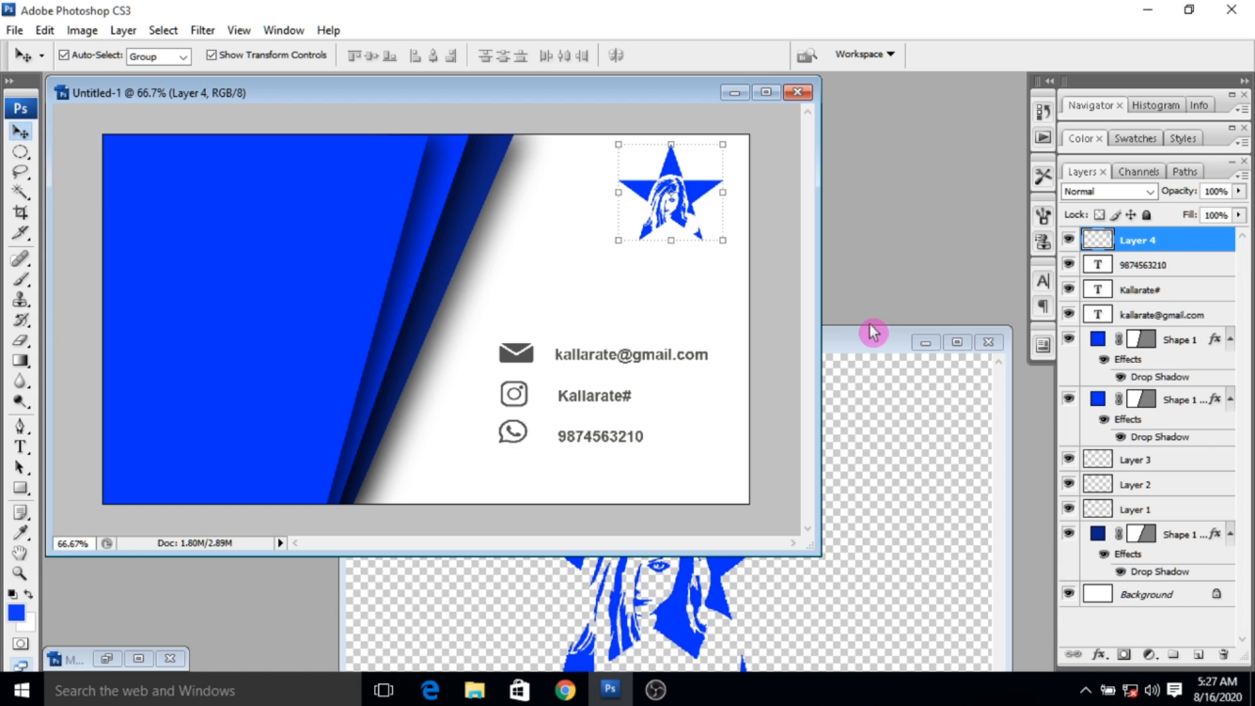
- Bring Untitled-1blue.png forward and create a new 3.5 × 2 inch, 300 pixels/inch RGB document with a white background
drag(874, 340, 859, 241)
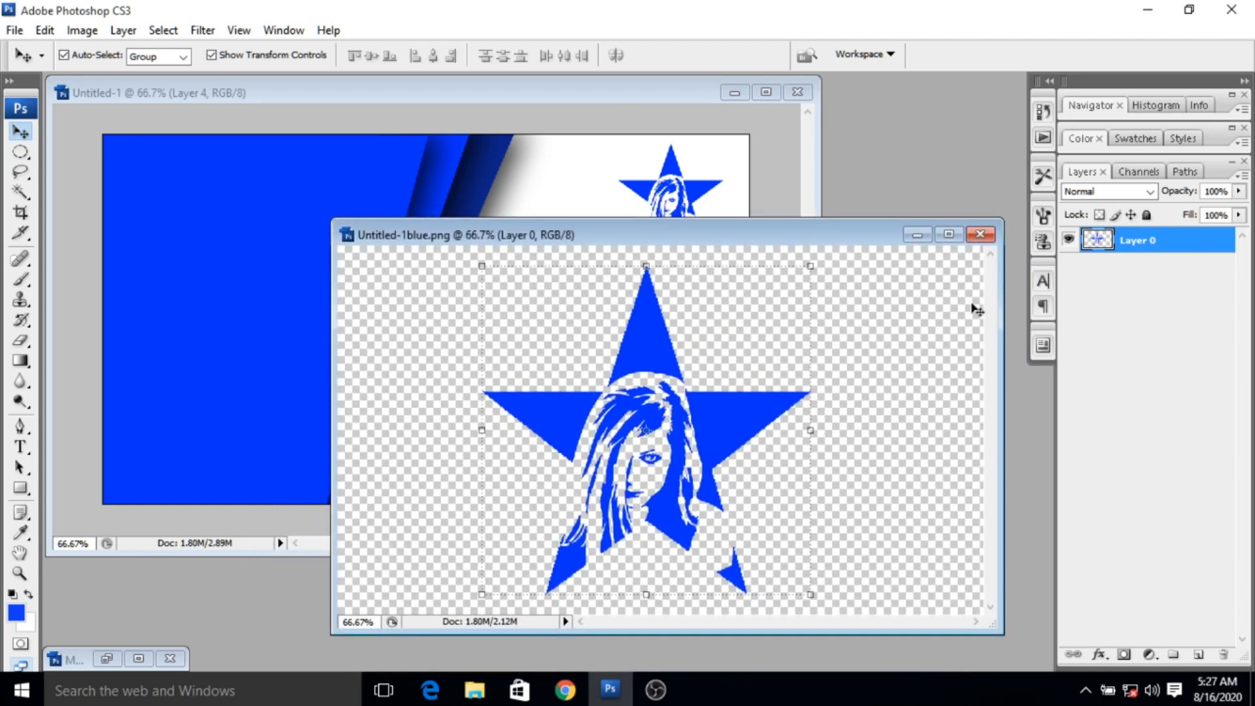
click(15, 30)
click(37, 52)
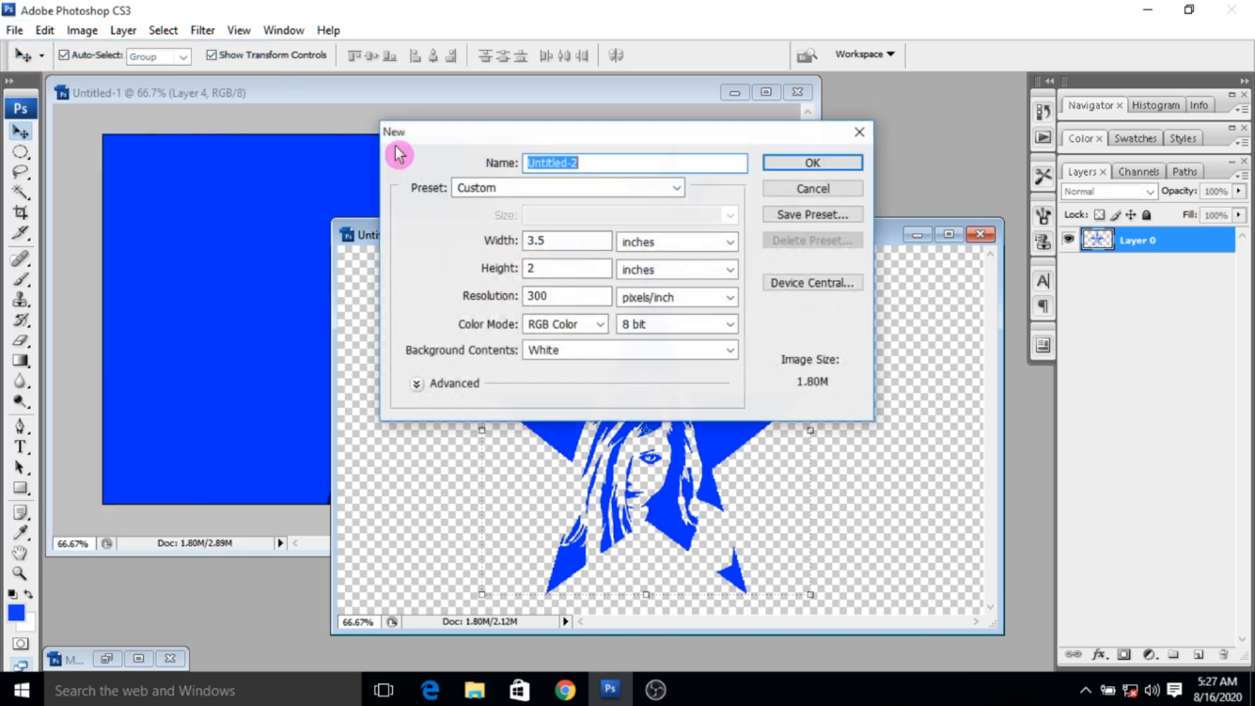
click(809, 165)
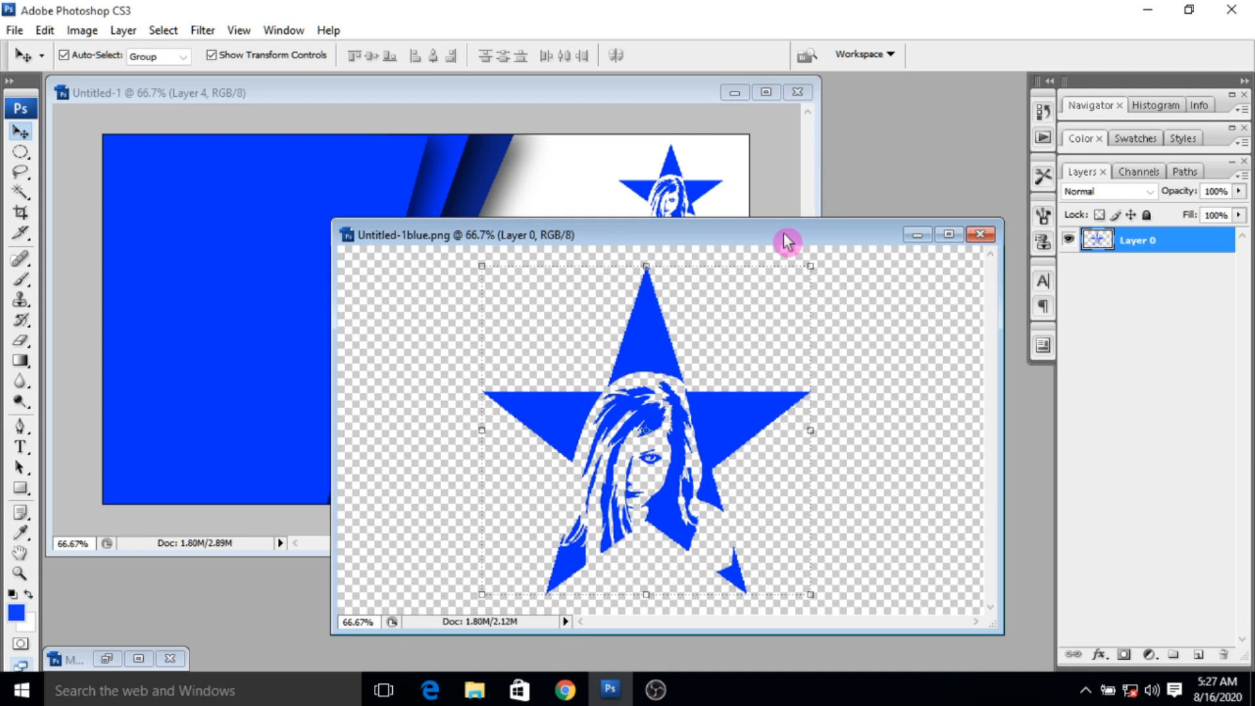
- Copy the star logo from Untitled-1blue.png into Untitled-2, scale it to 50% × 47.5% near the card's centre and apply the transform
click(786, 242)
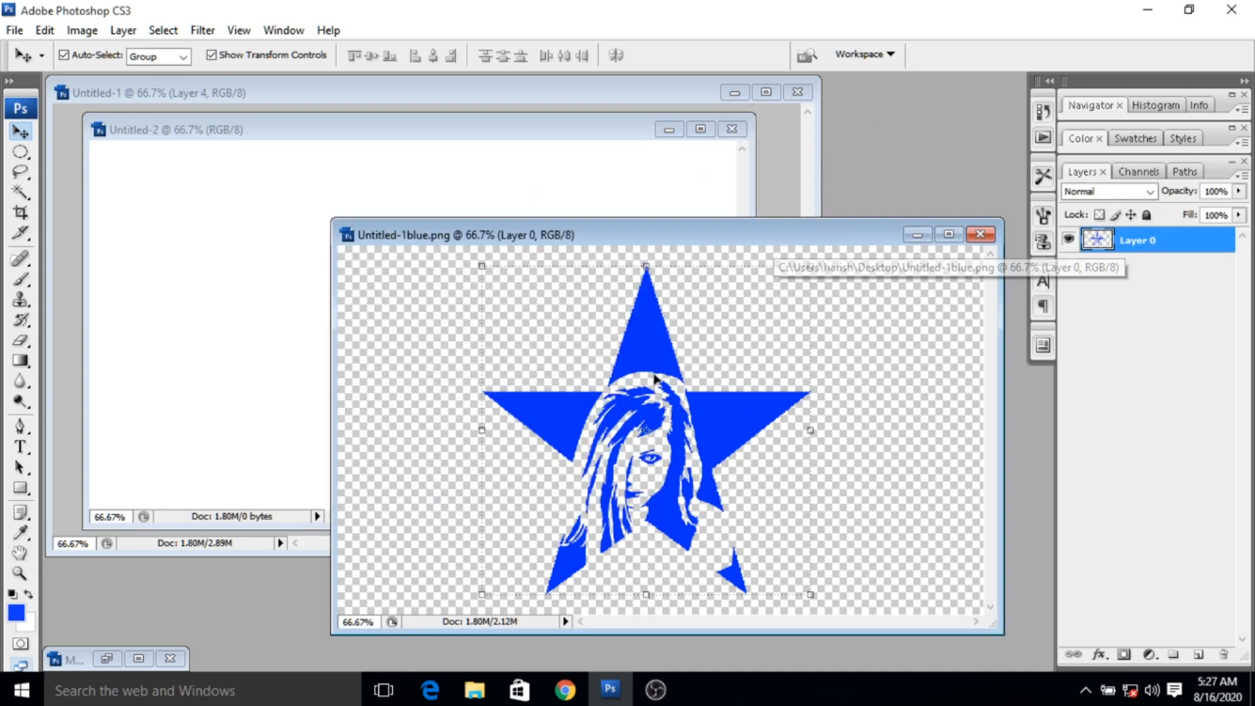
drag(644, 351, 334, 285)
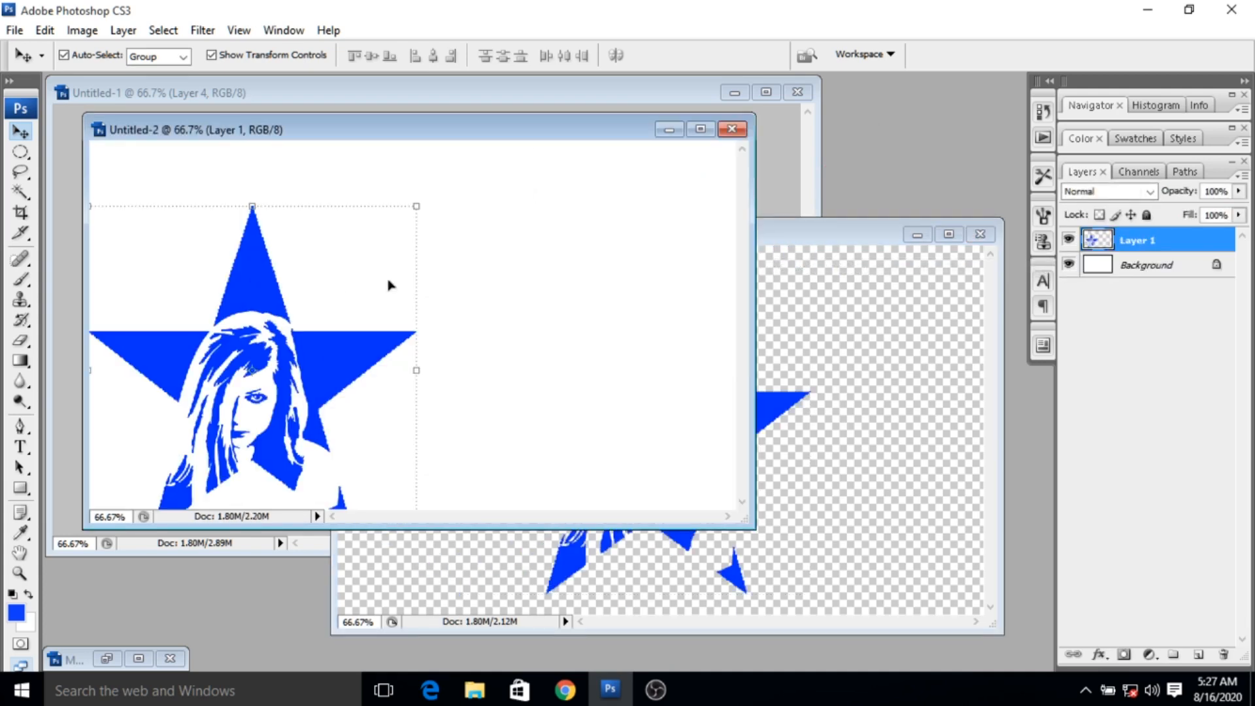
drag(252, 272, 422, 258)
drag(575, 492, 414, 323)
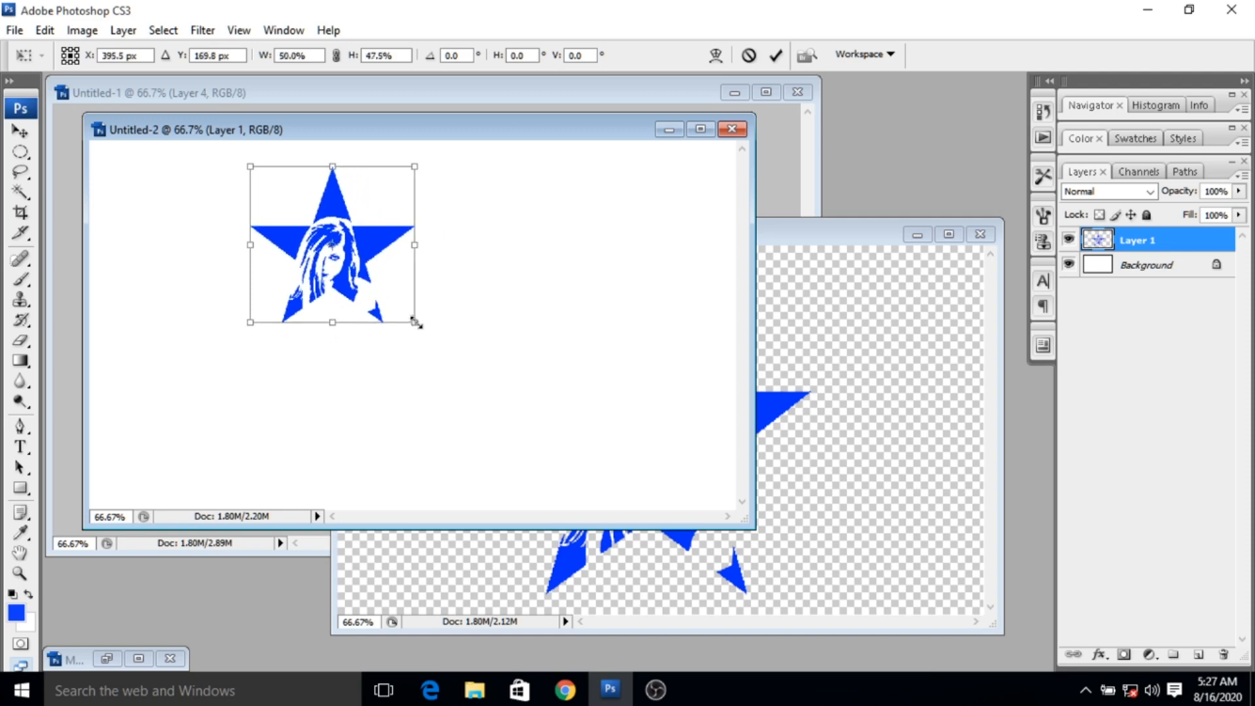
drag(364, 240, 451, 295)
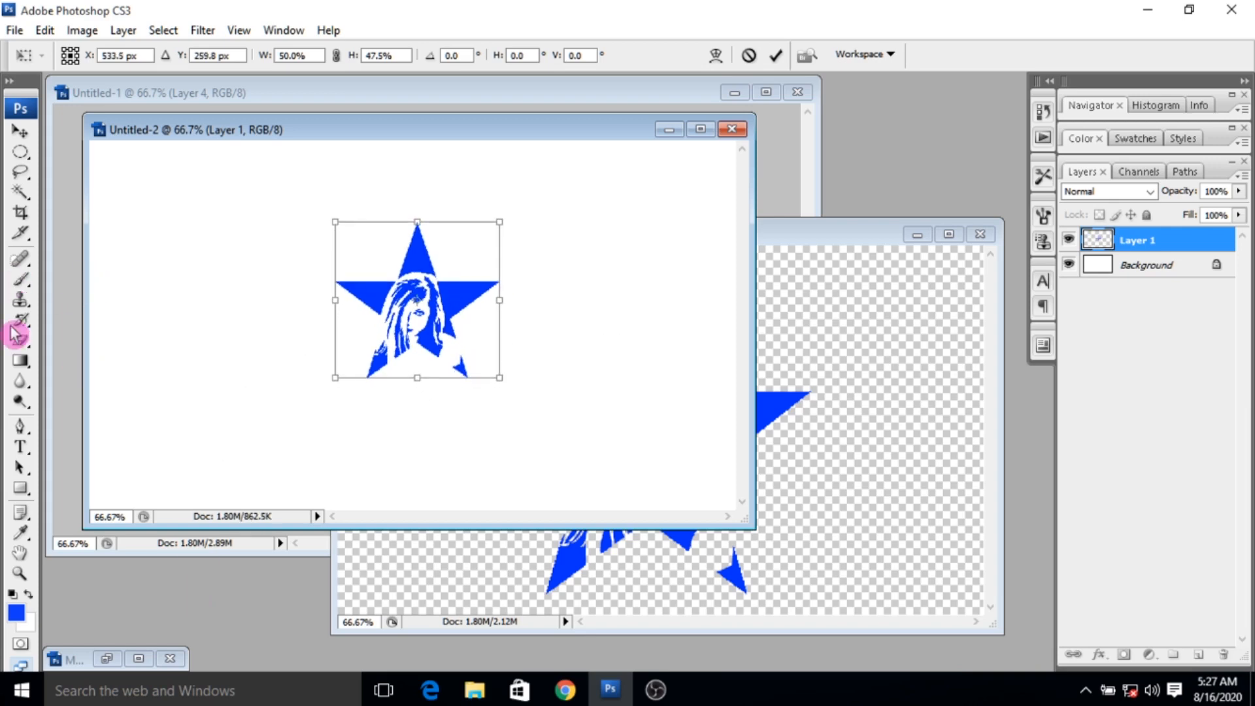
click(21, 438)
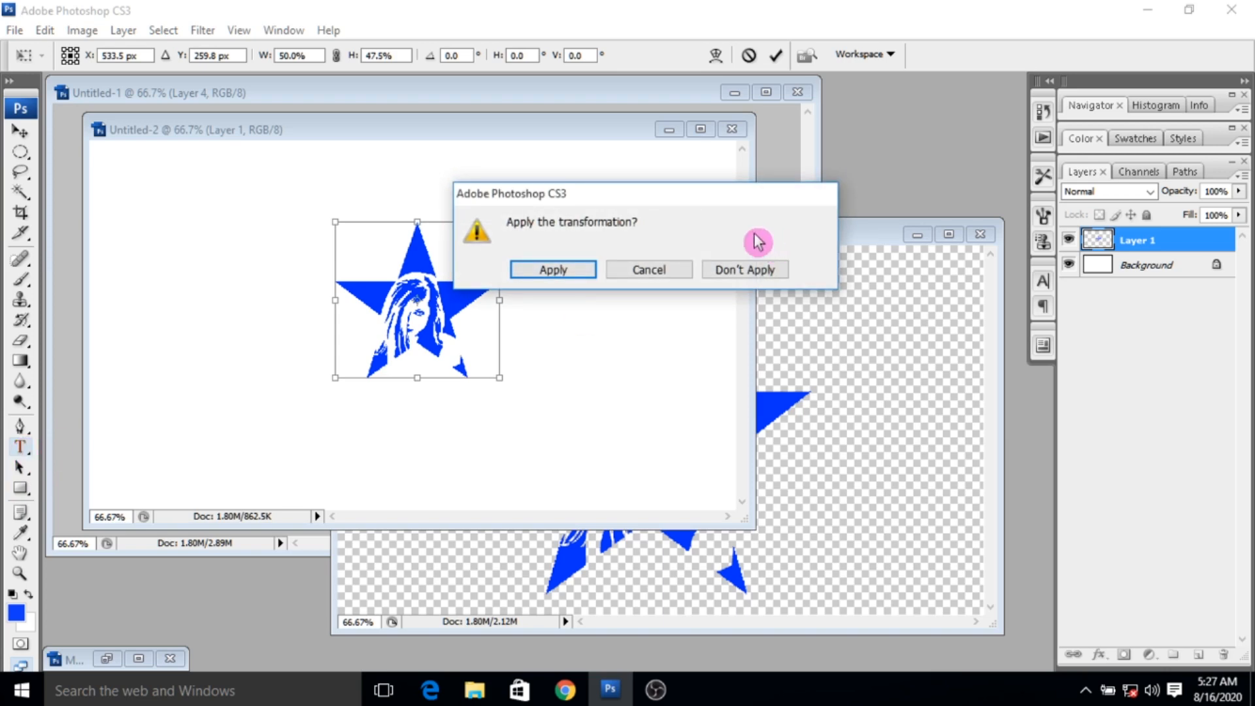
click(582, 271)
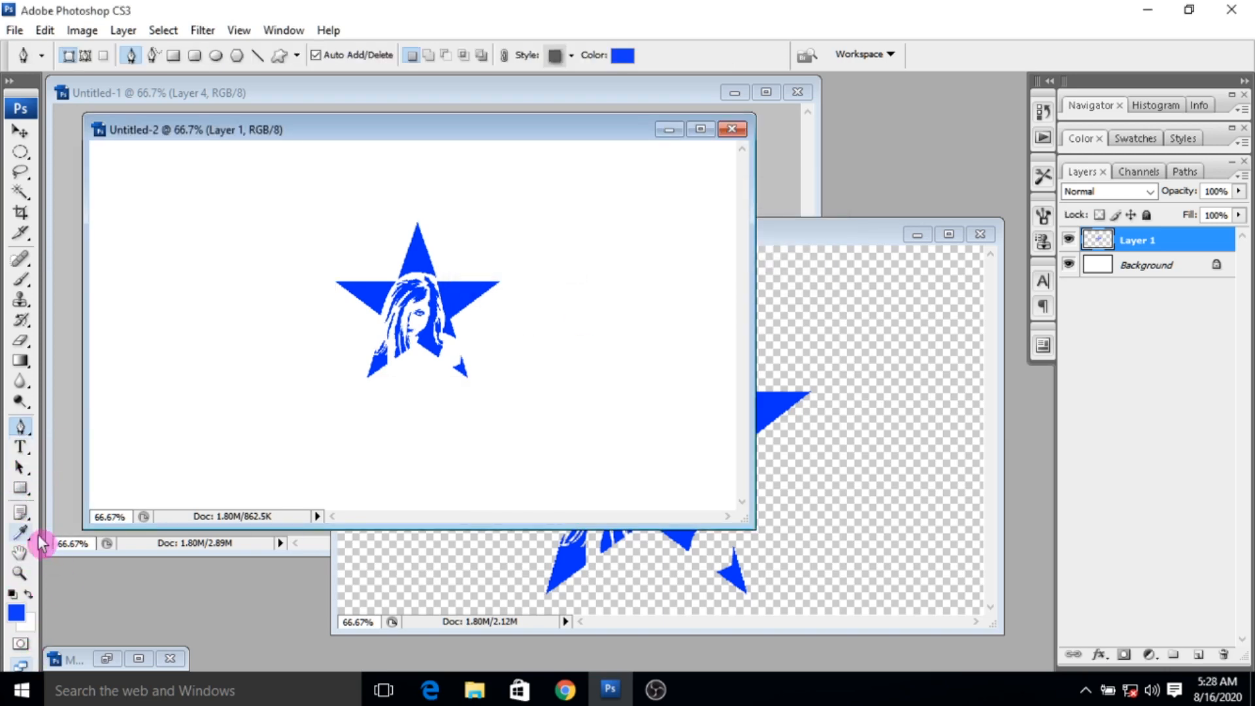
- Add the text "Kalla rate" below the star, coloured with the blue sampled from the logo (#0030fe)
click(20, 432)
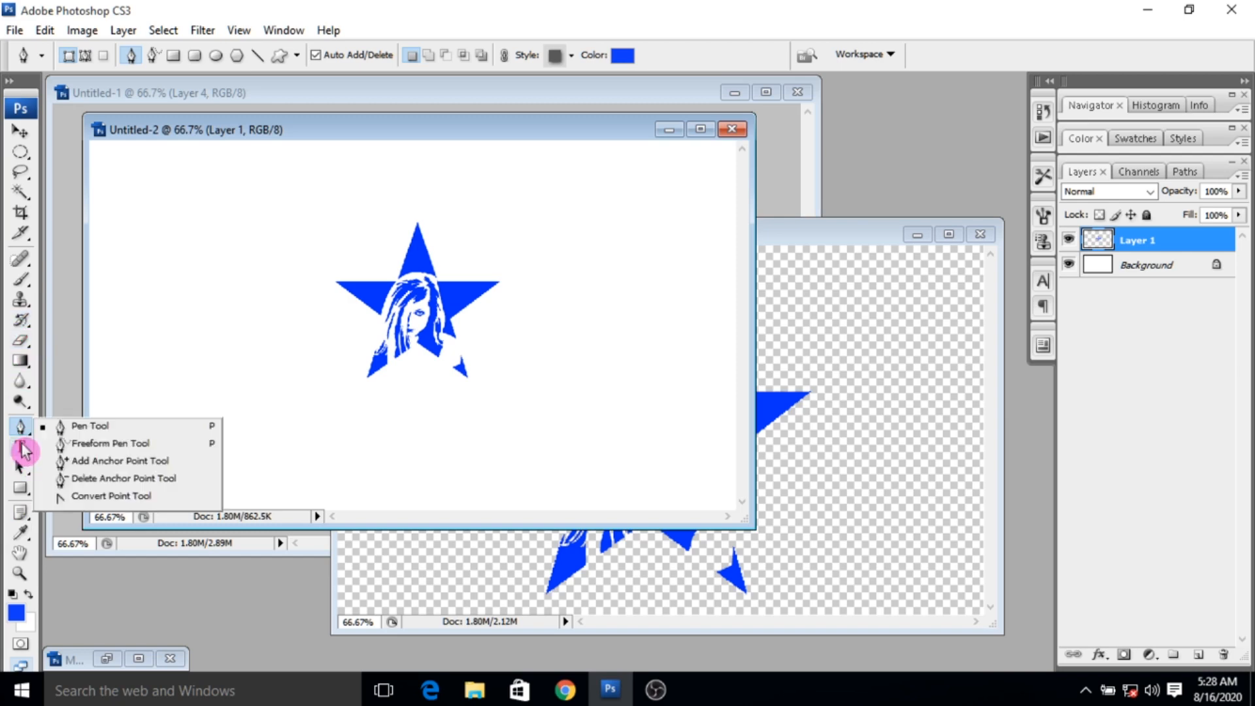
click(20, 447)
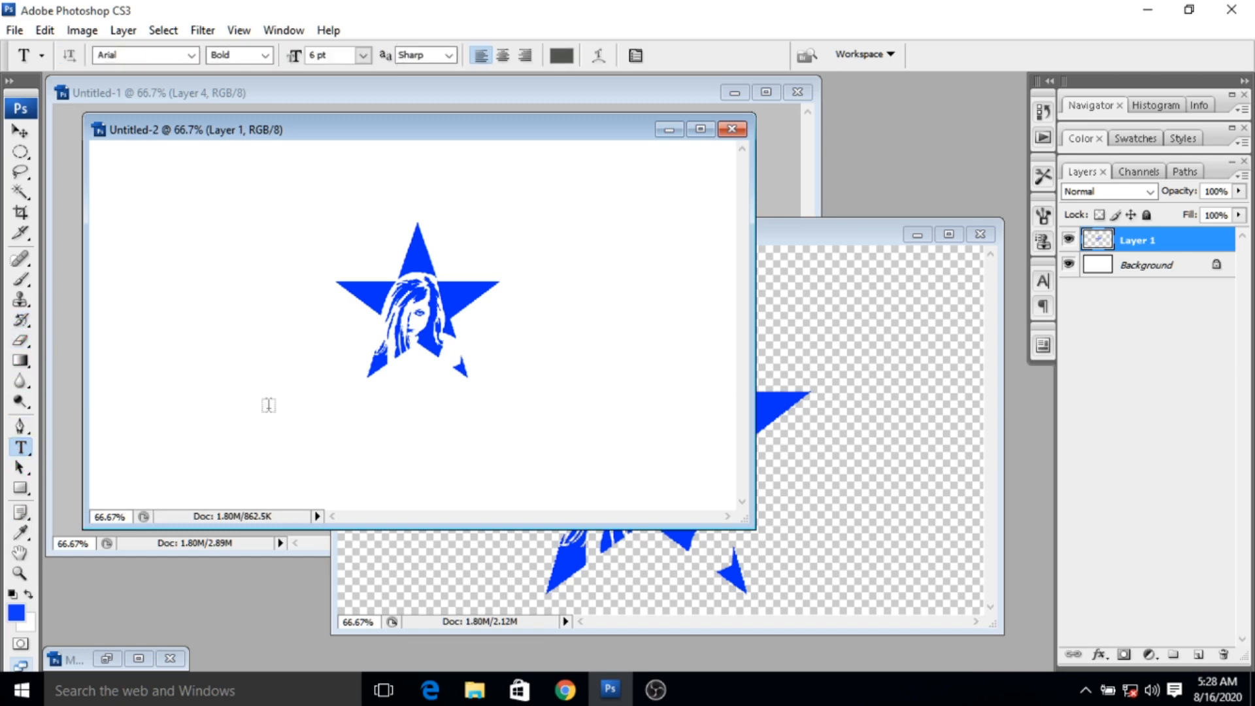
click(562, 55)
click(485, 286)
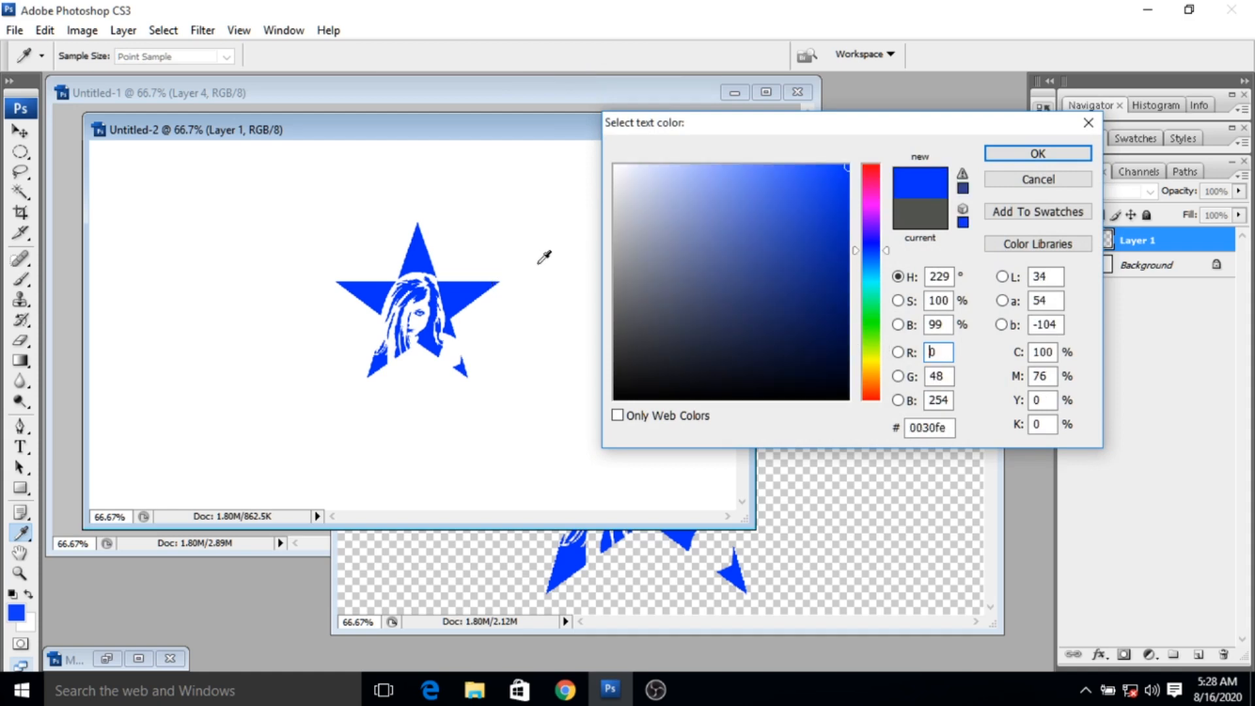
click(1003, 154)
click(341, 397)
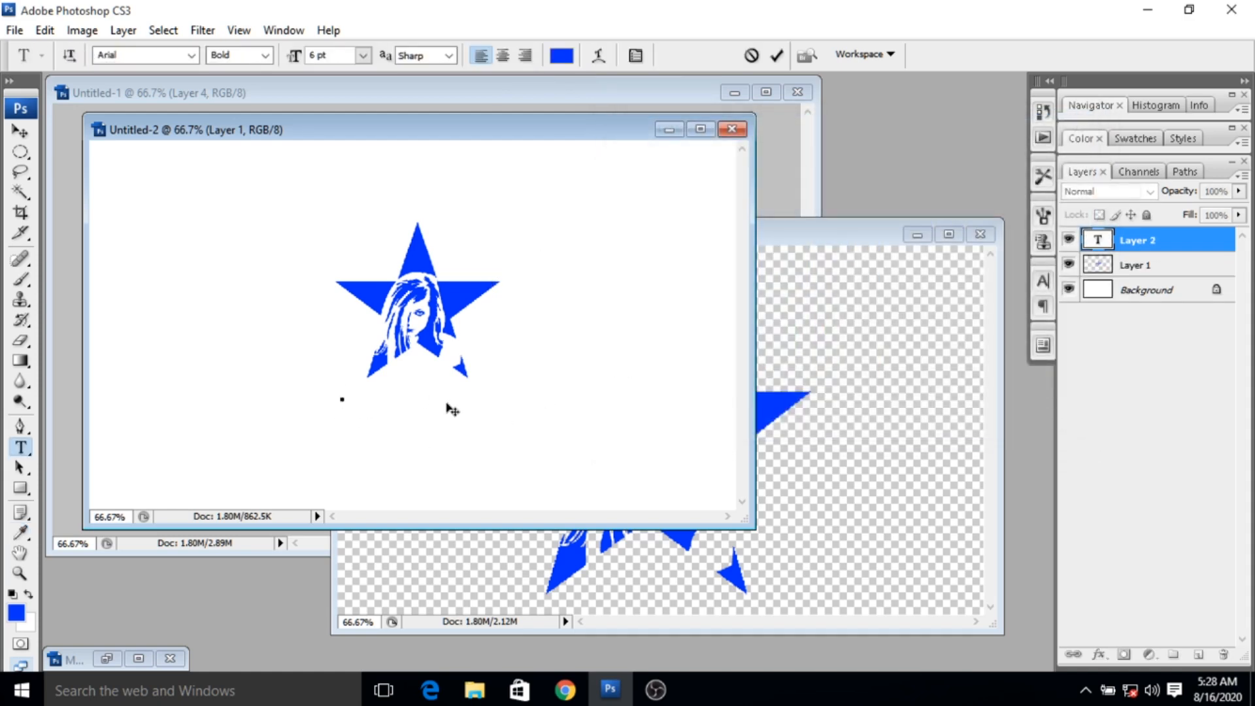
text(Kalla rate)
- Change the "Kalla rate" font to Lucida Sans Unicode, scale the text to 144.4% × 164.5% under the star and apply the transform
drag(415, 392, 339, 394)
click(193, 56)
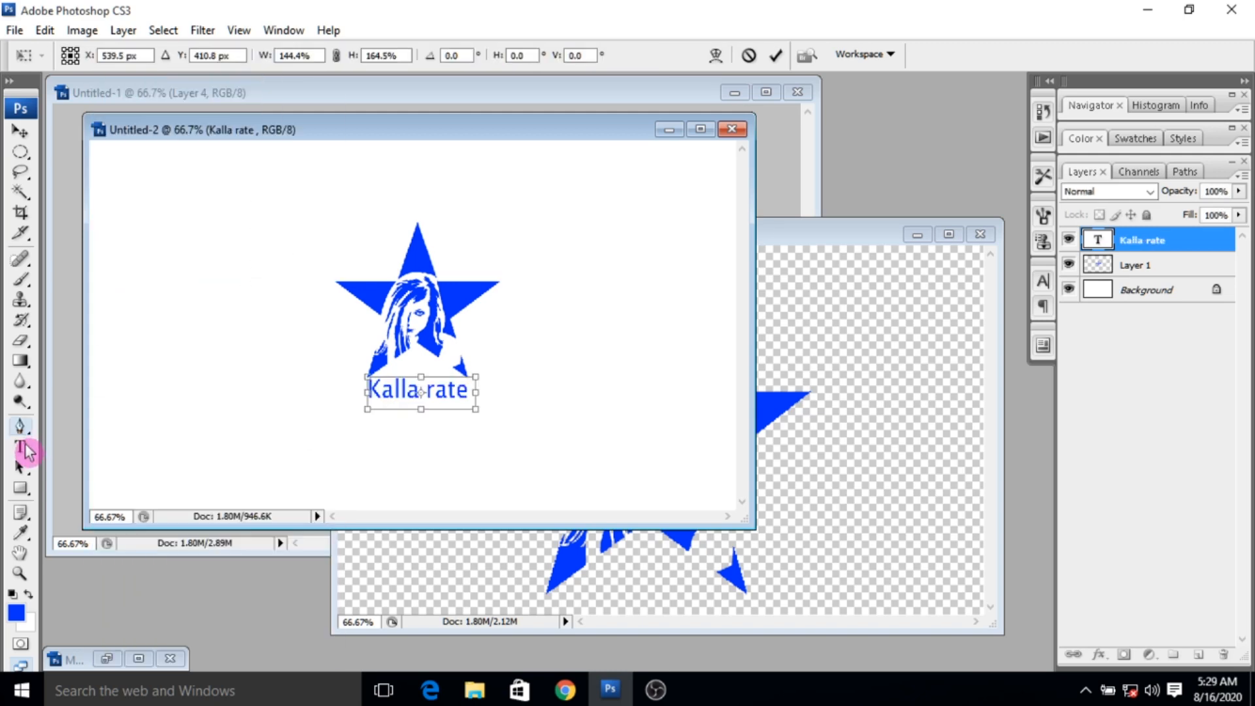
click(24, 448)
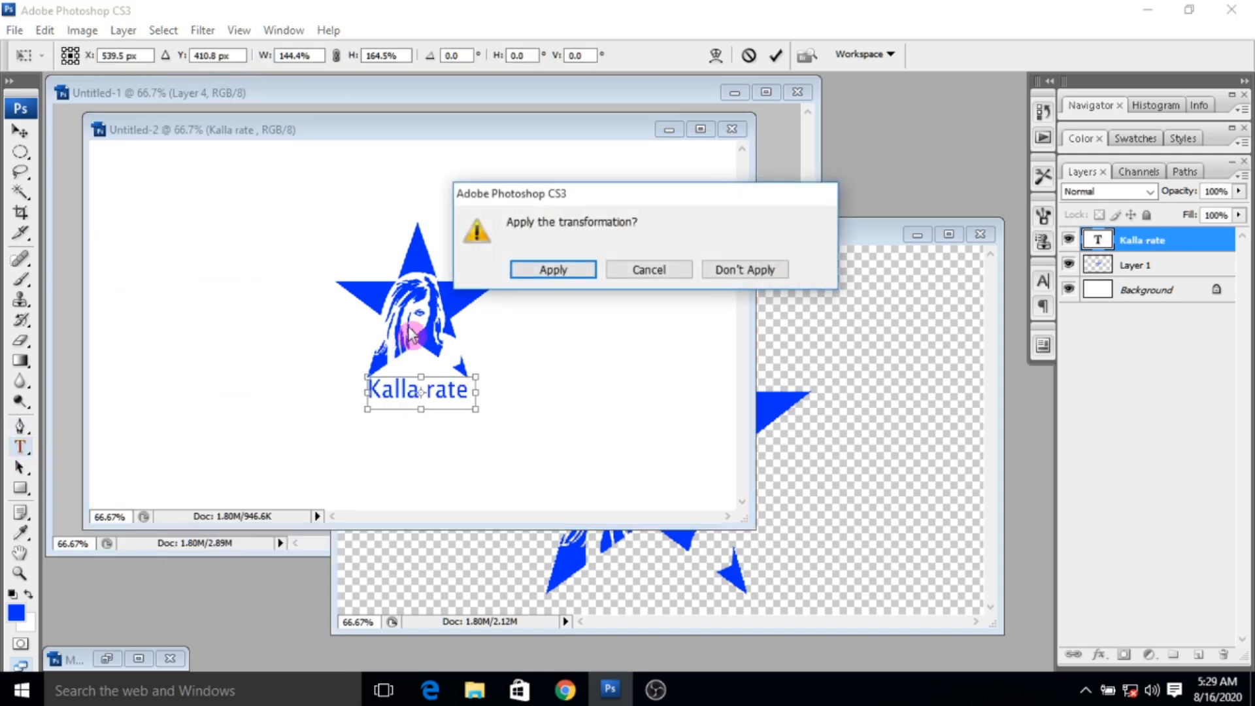
click(553, 270)
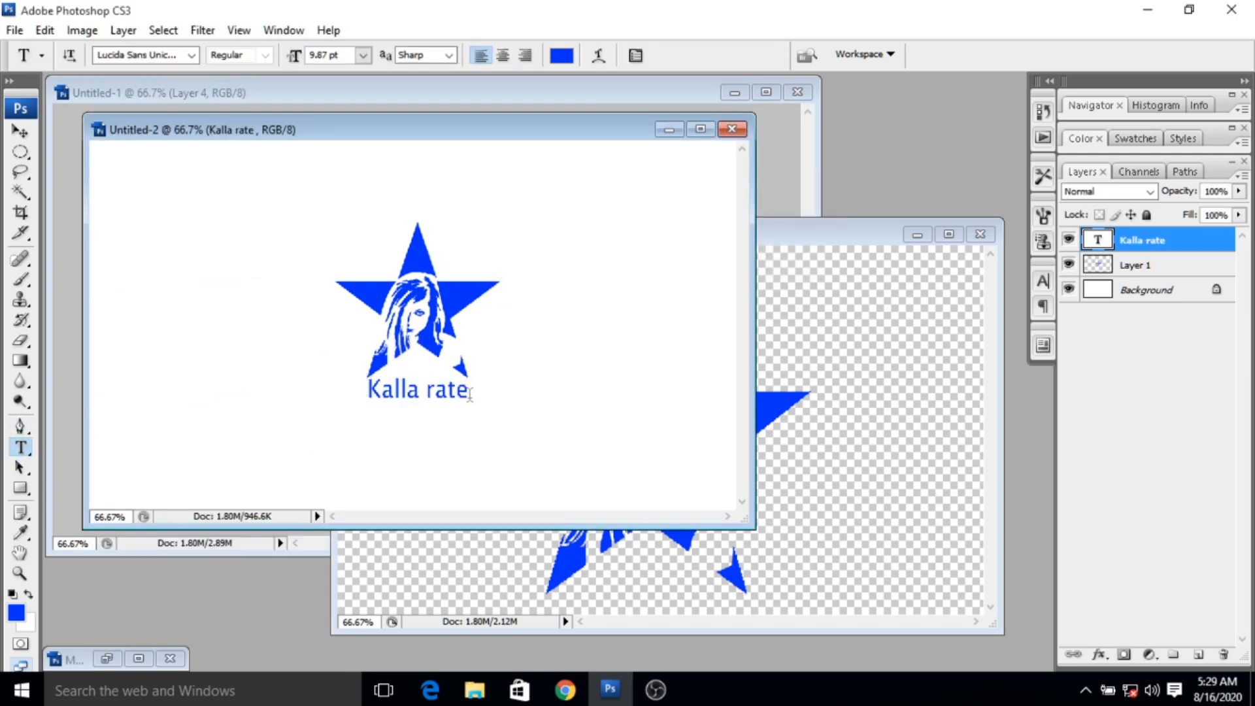
drag(469, 396, 331, 387)
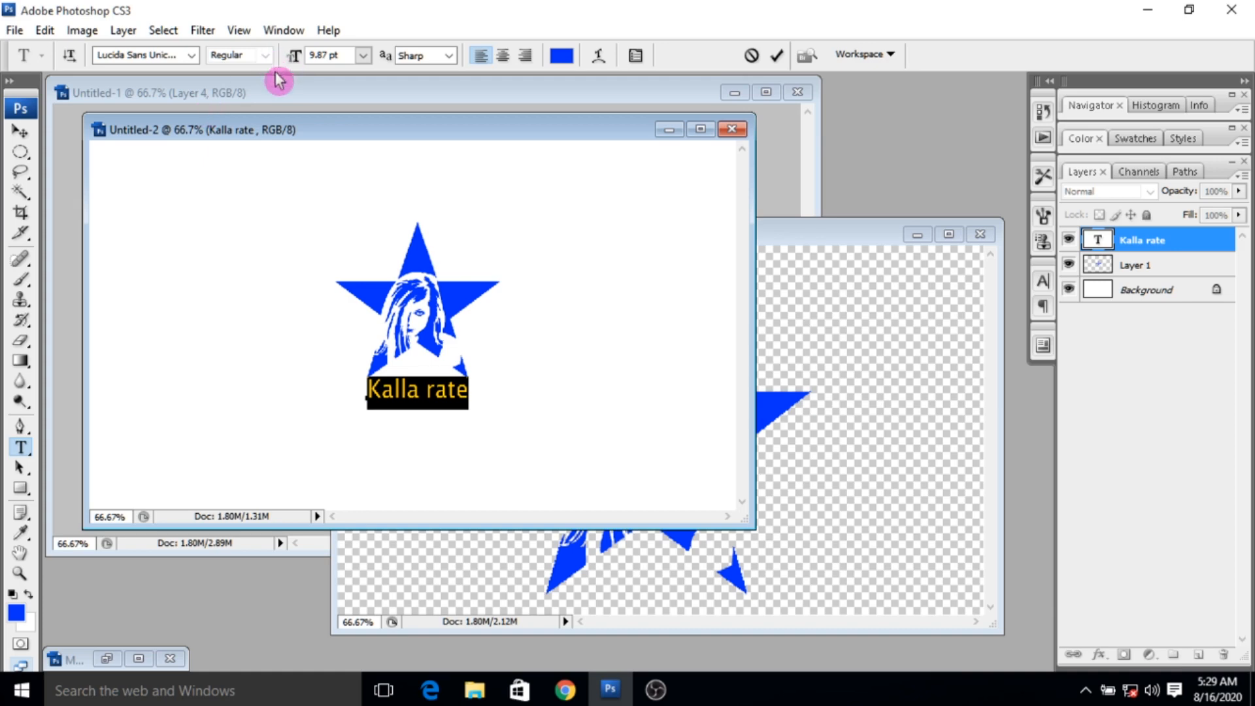
click(450, 55)
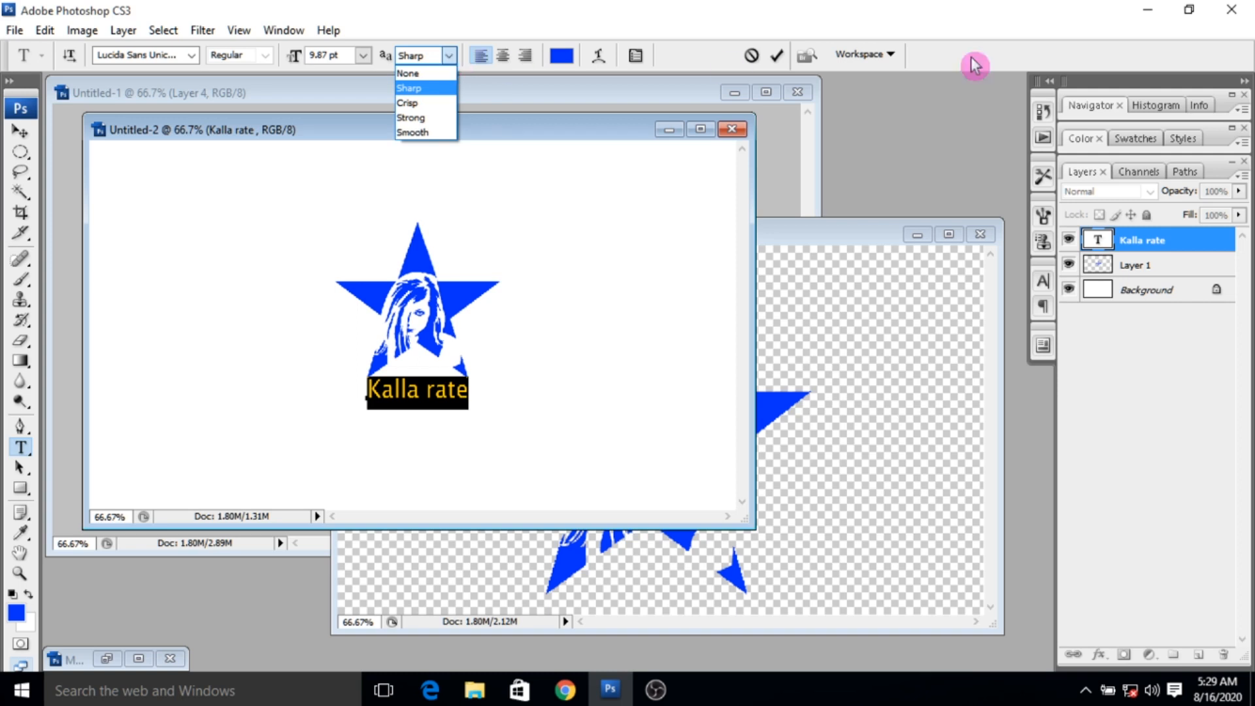
click(784, 58)
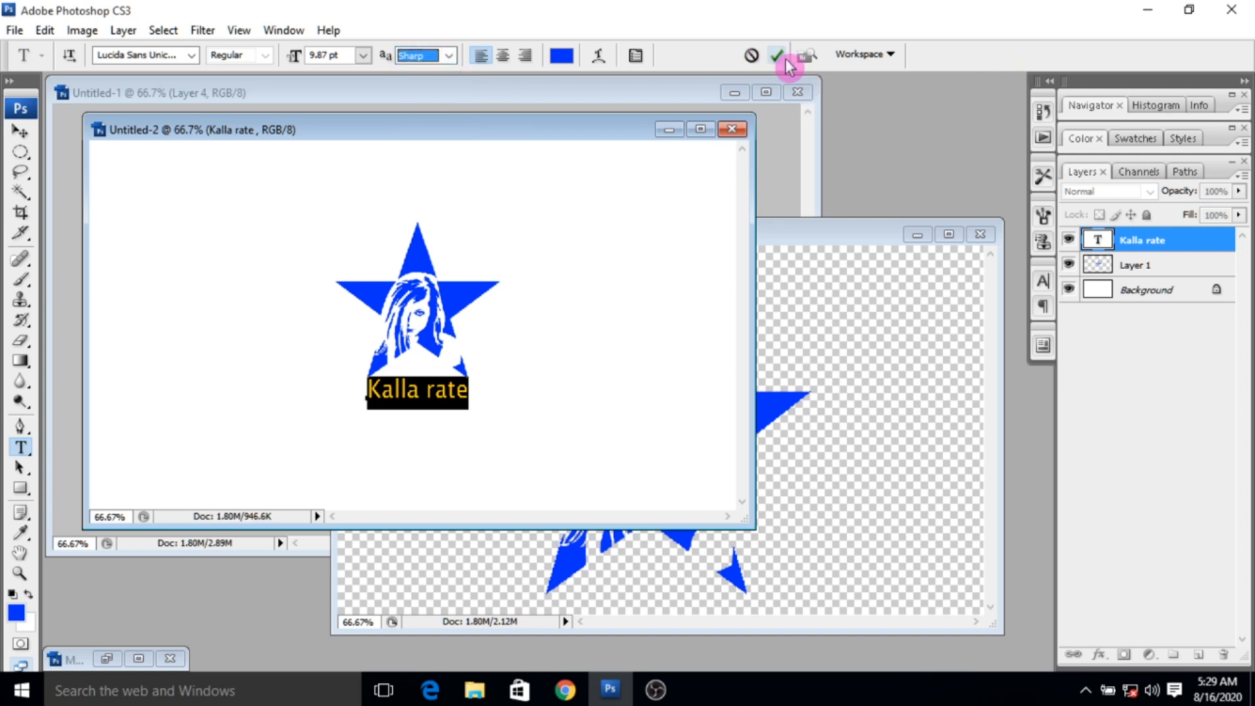
click(779, 57)
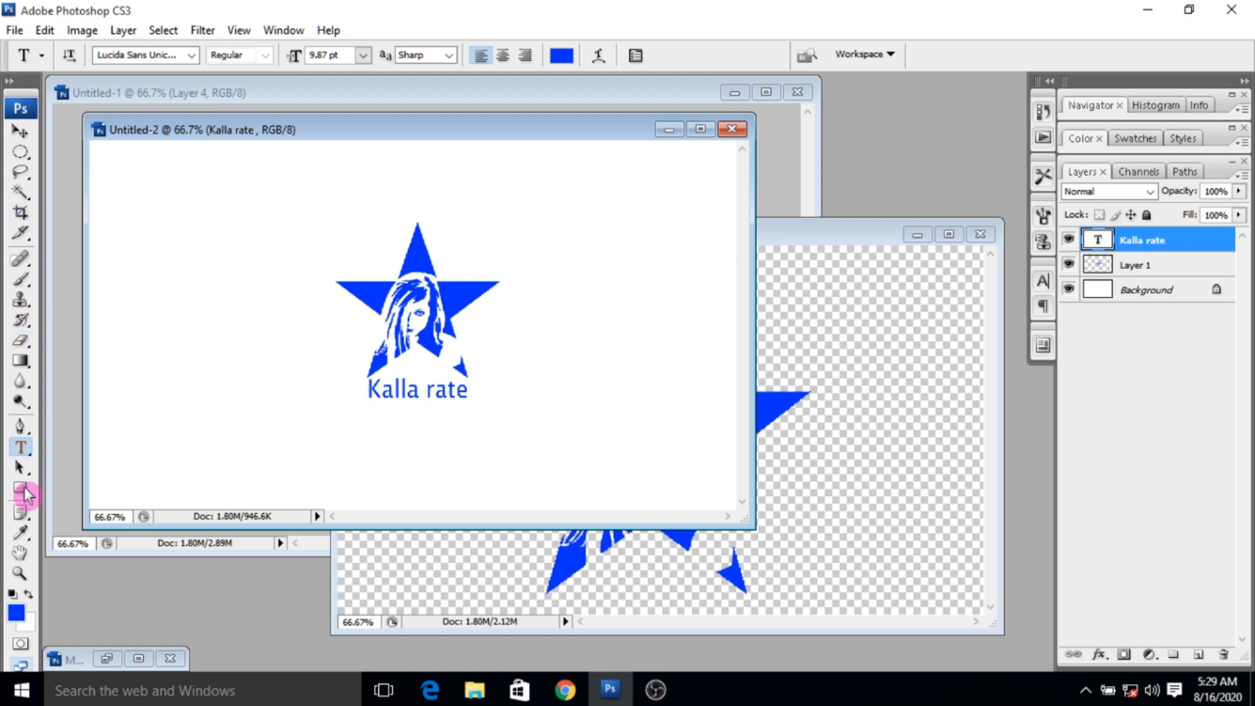
- Draw two identical overlapping blue rectangular bars reaching from beside the star to the card's right edge
drag(20, 489, 71, 492)
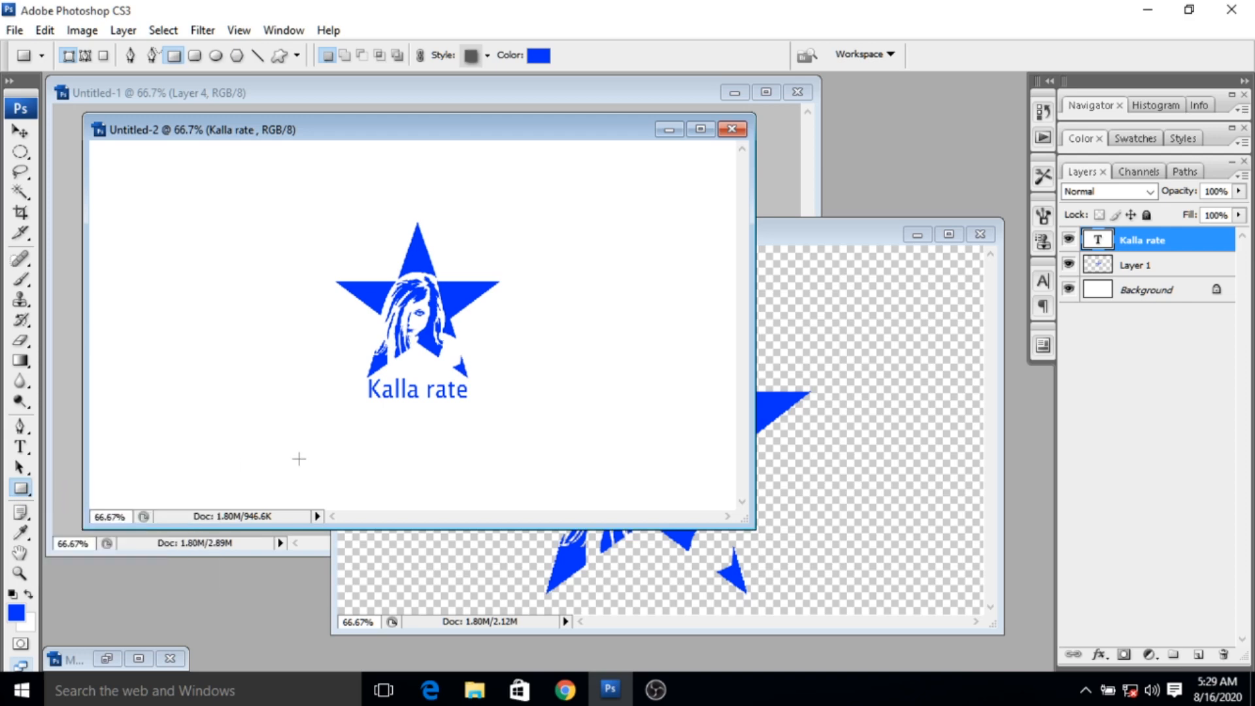
drag(506, 318, 737, 351)
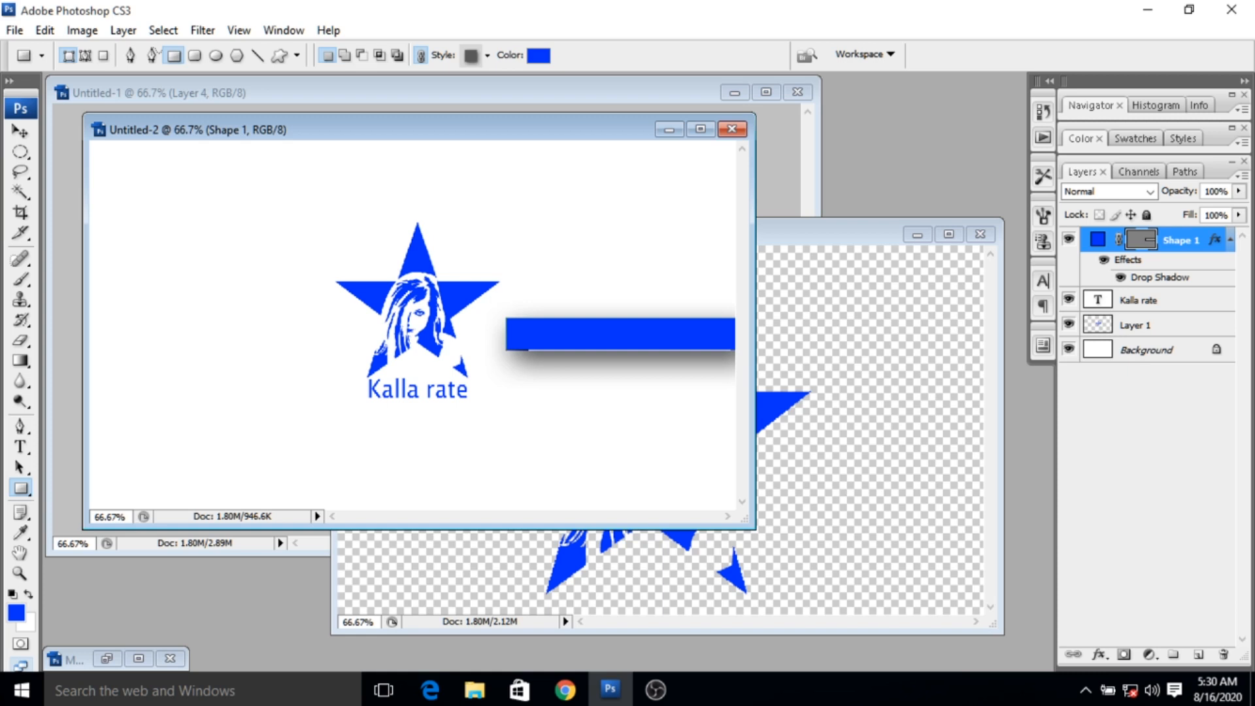
drag(505, 318, 737, 350)
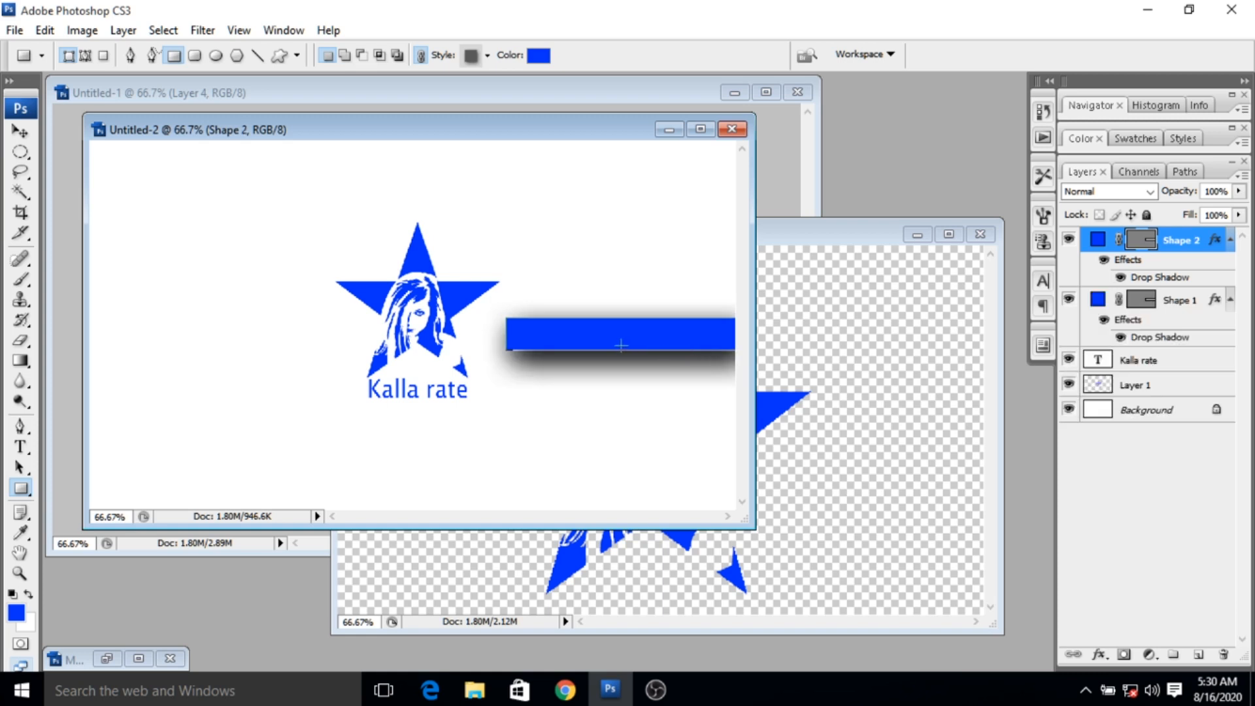
- Move the Shape 2 bar to the card's left edge, nudge it down slightly towards the right bar's level and deselect it
key(v)
drag(611, 343, 192, 336)
key(Down)
key(Down)
key(Down)
key(Down)
key(Down)
key(Down)
key(Down)
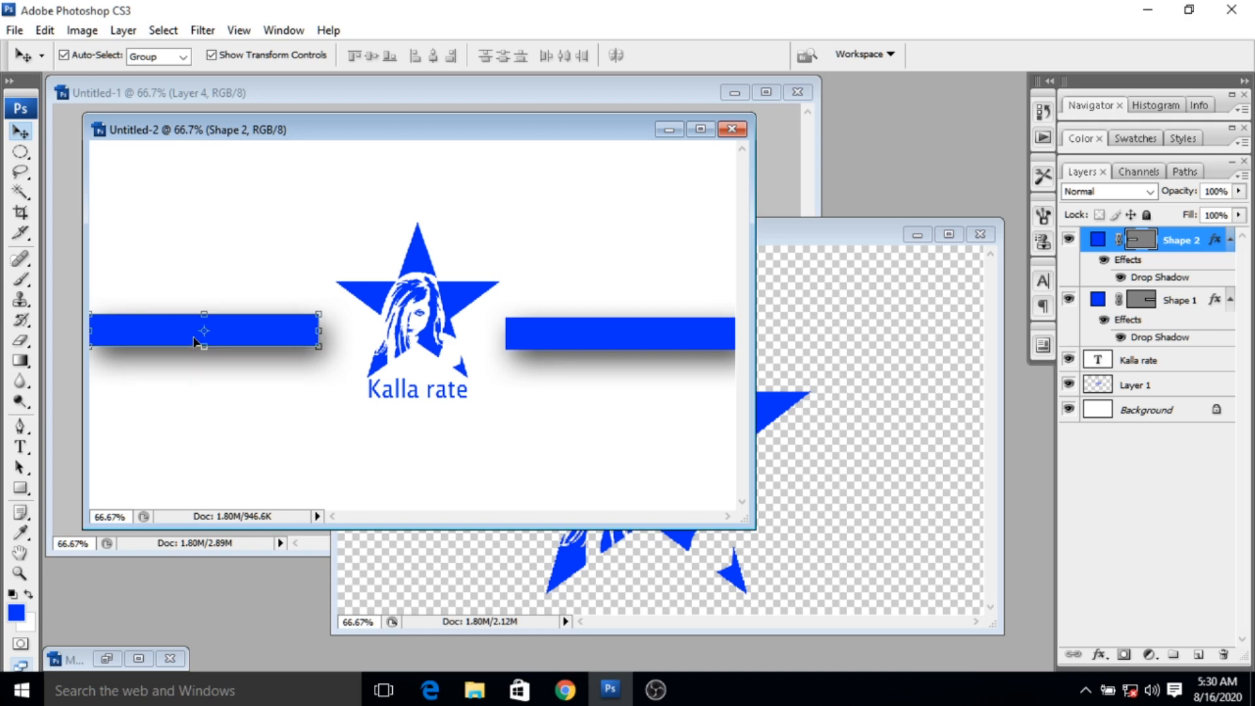
click(233, 430)
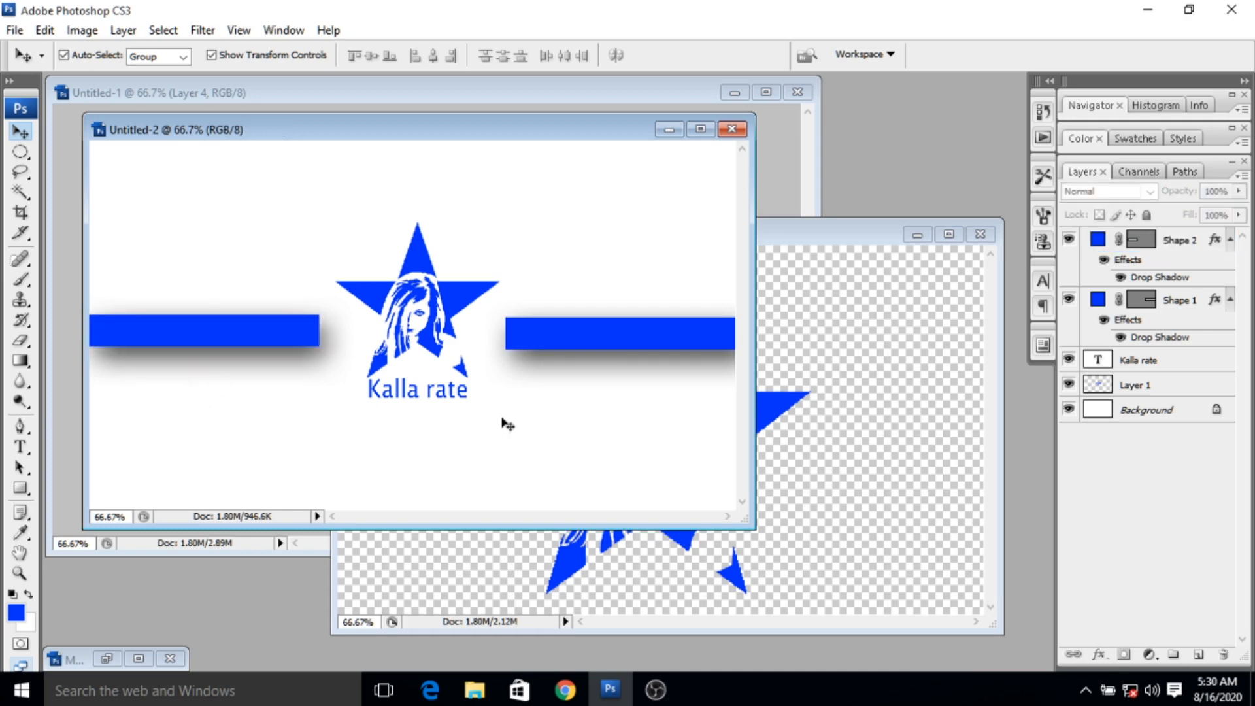
- Trace a closed Pen tool path around the left bar's upper-right corner in Paths mode and convert it to a selection
click(20, 426)
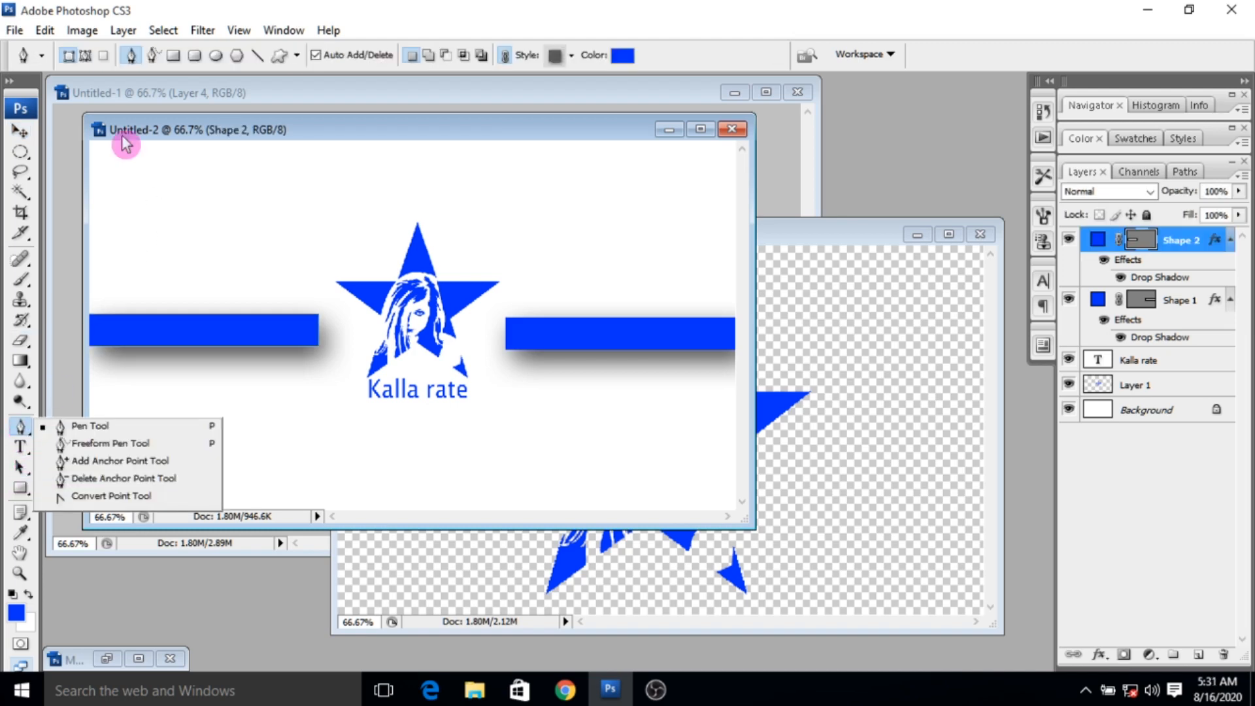
click(87, 60)
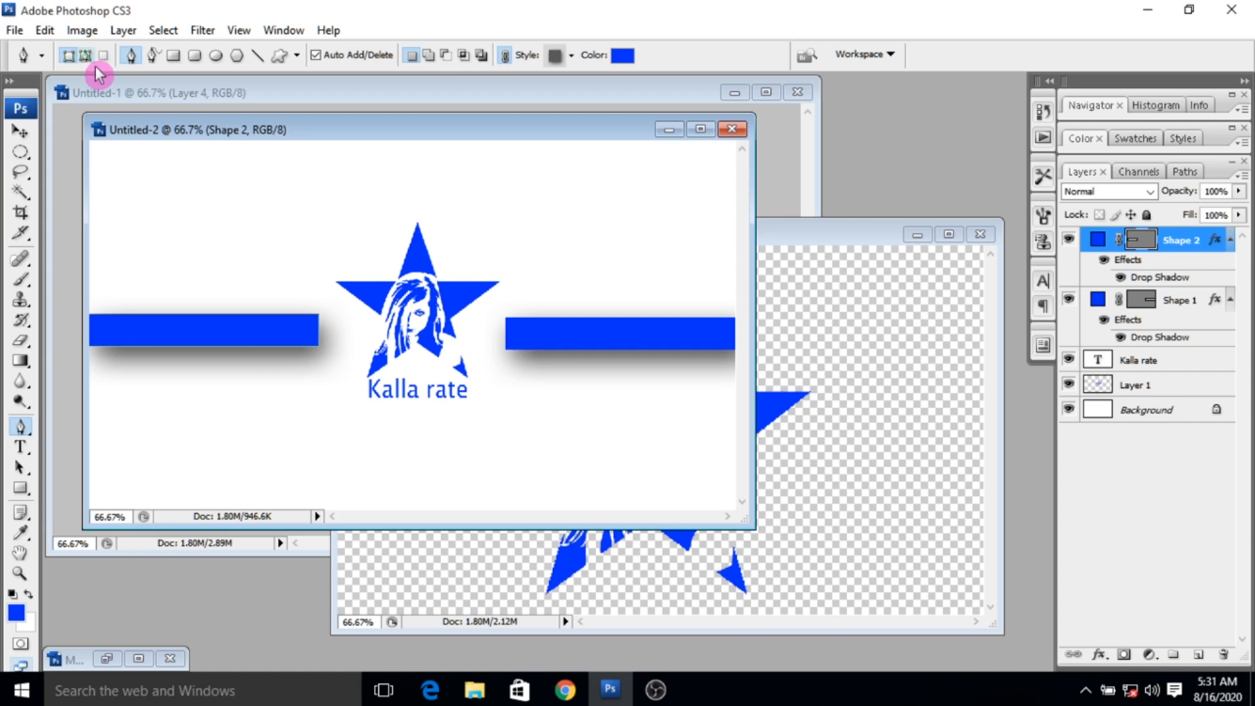
click(86, 54)
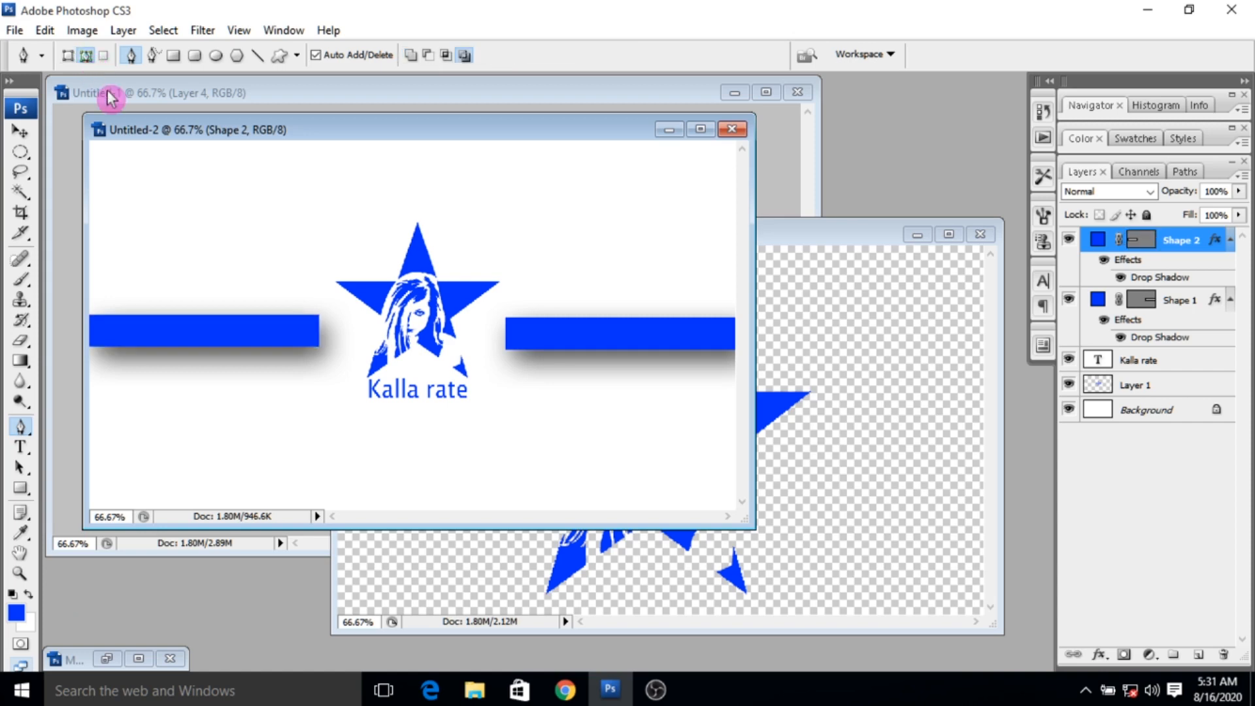
click(254, 309)
drag(318, 346, 329, 305)
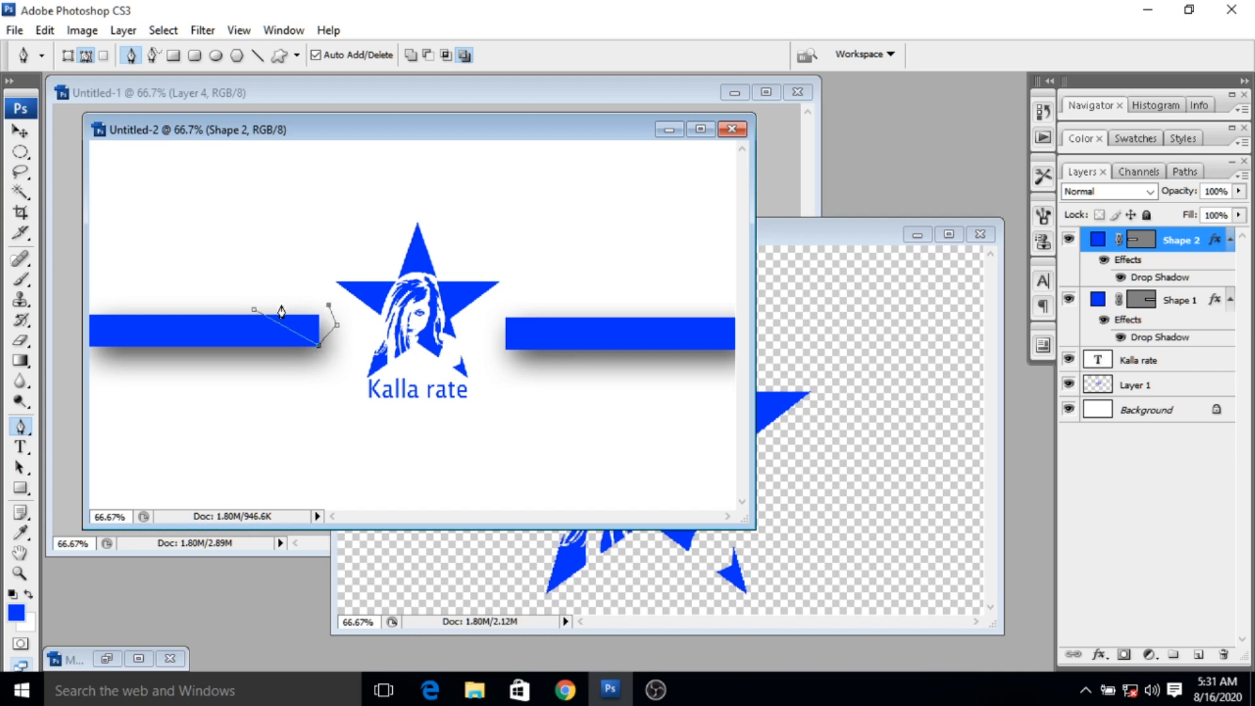
click(253, 311)
- Rasterize the Shape 2 layer and erase the selected corner to give the left bar a slanted end
click(32, 338)
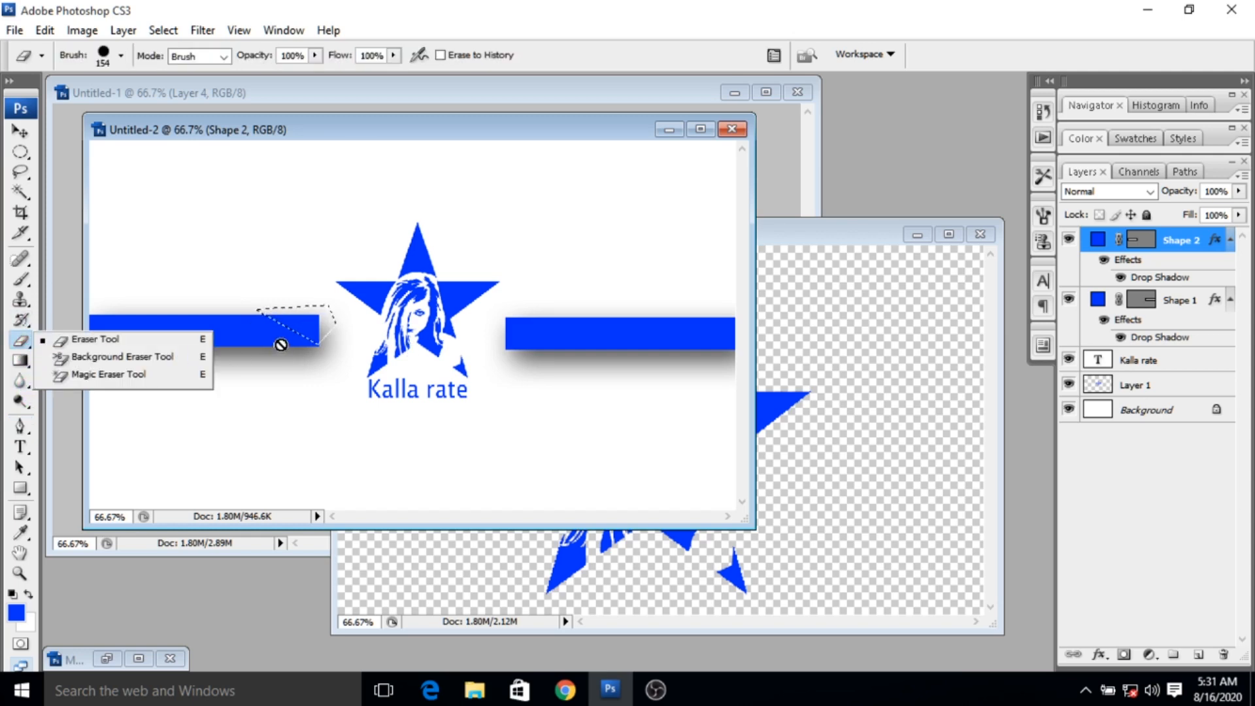
click(341, 342)
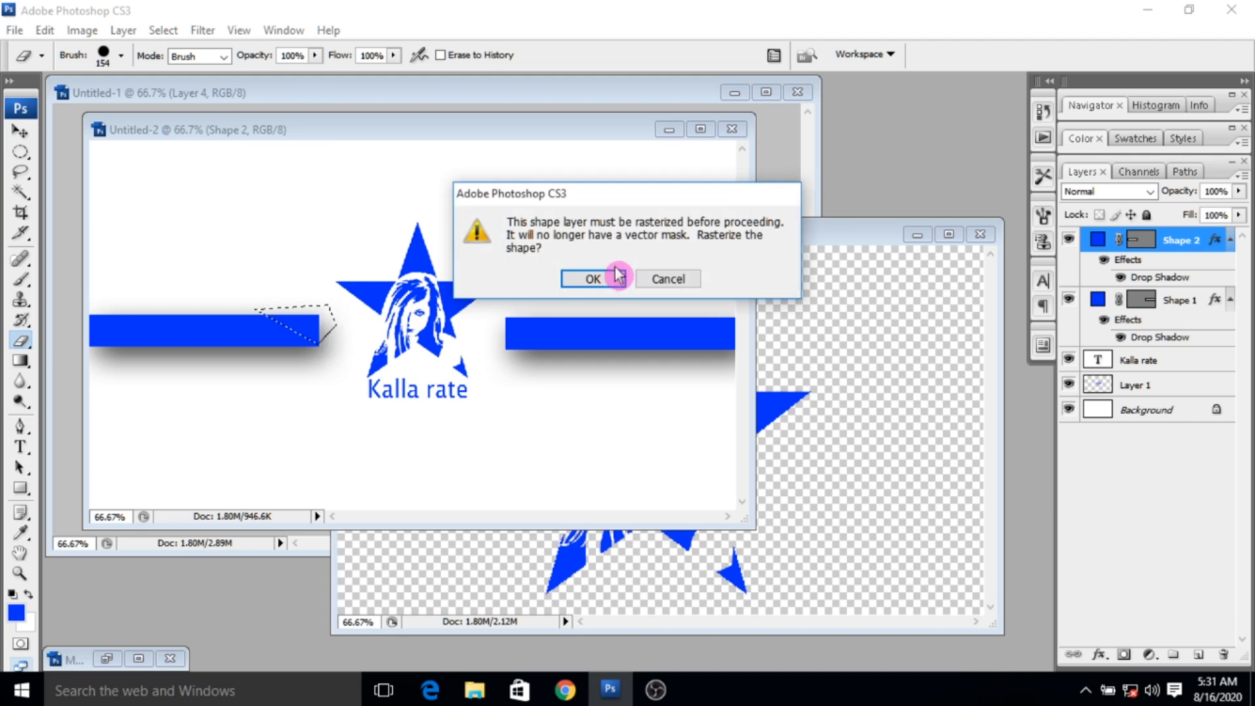
click(593, 278)
drag(344, 338, 317, 325)
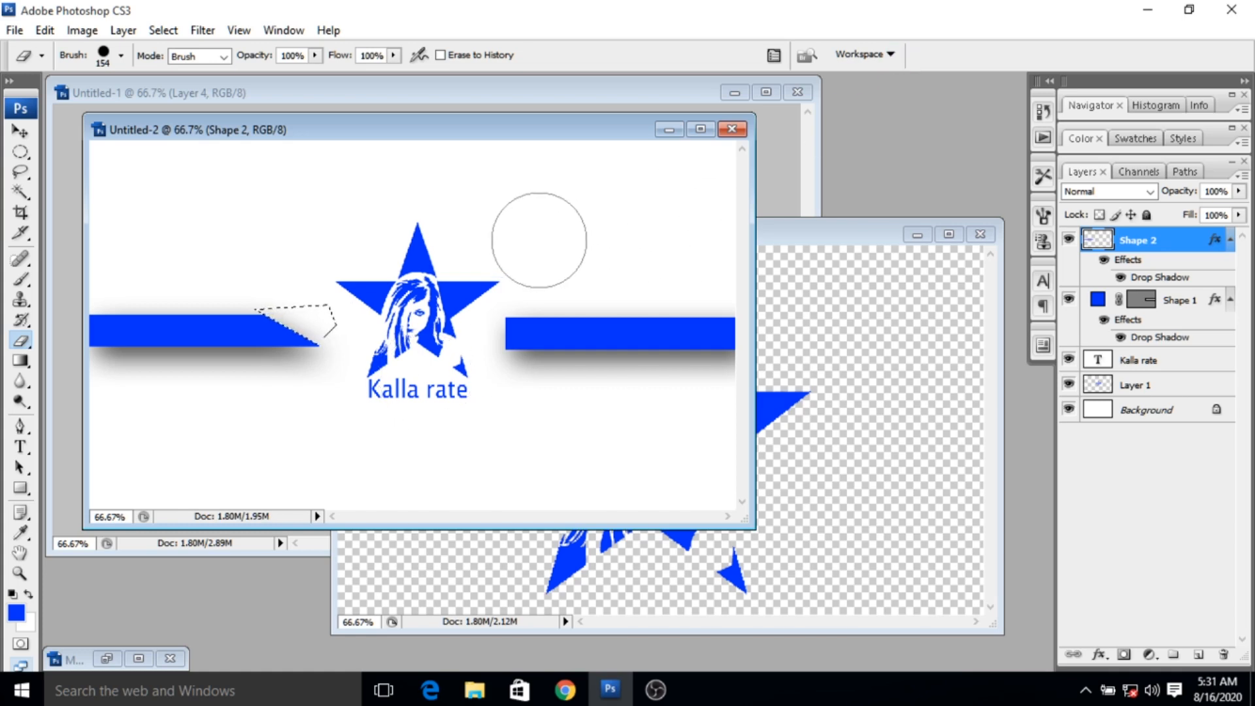
- Trace a closed triangular path over the right bar's lower-left corner and convert it to a selection
click(20, 426)
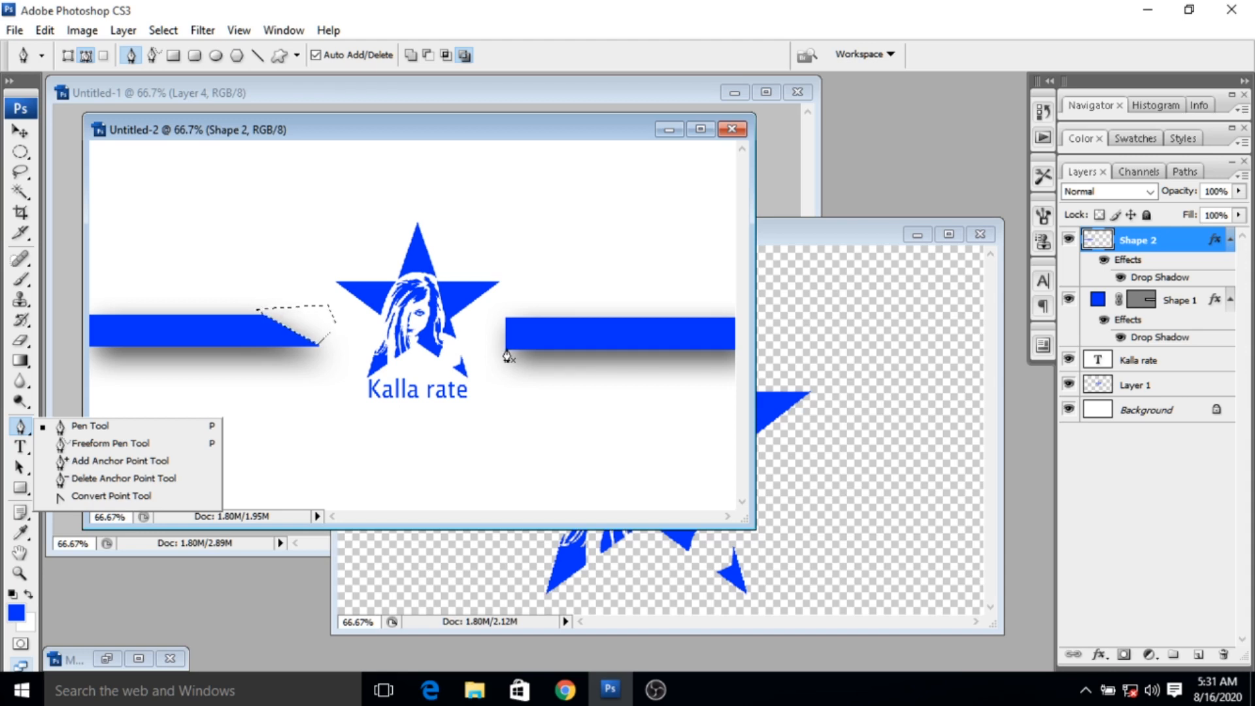
click(503, 318)
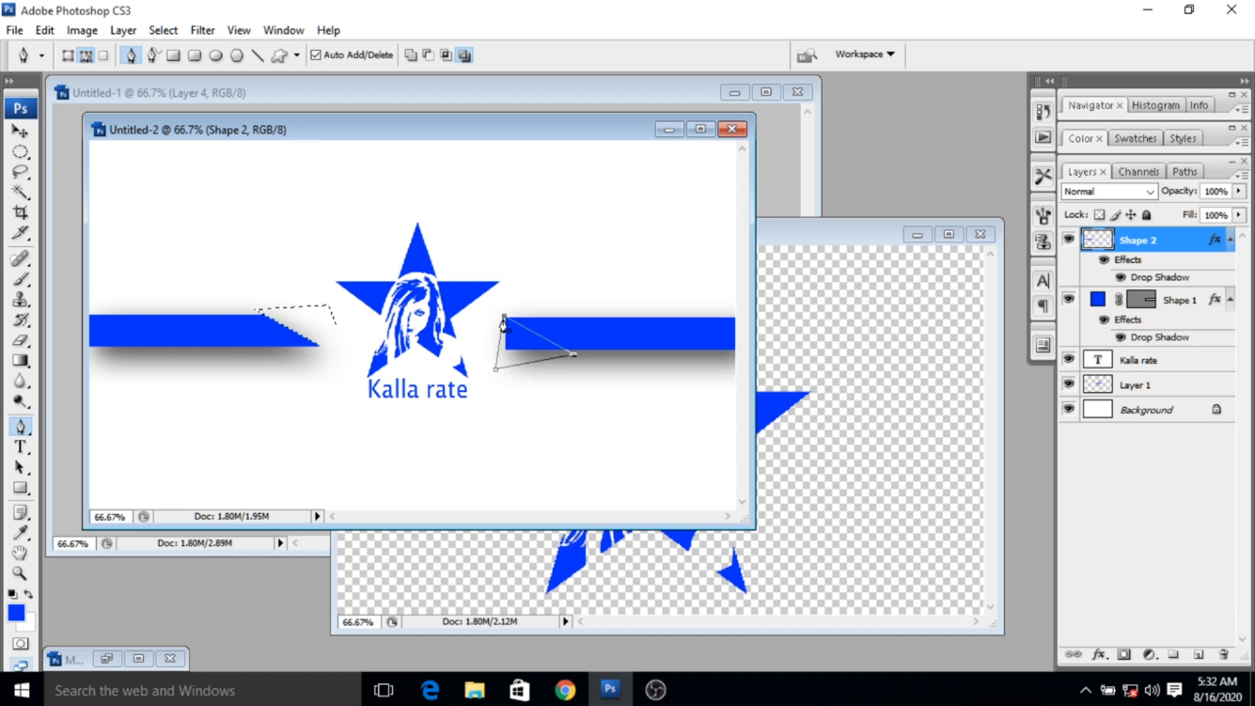
key(ctrl+Return)
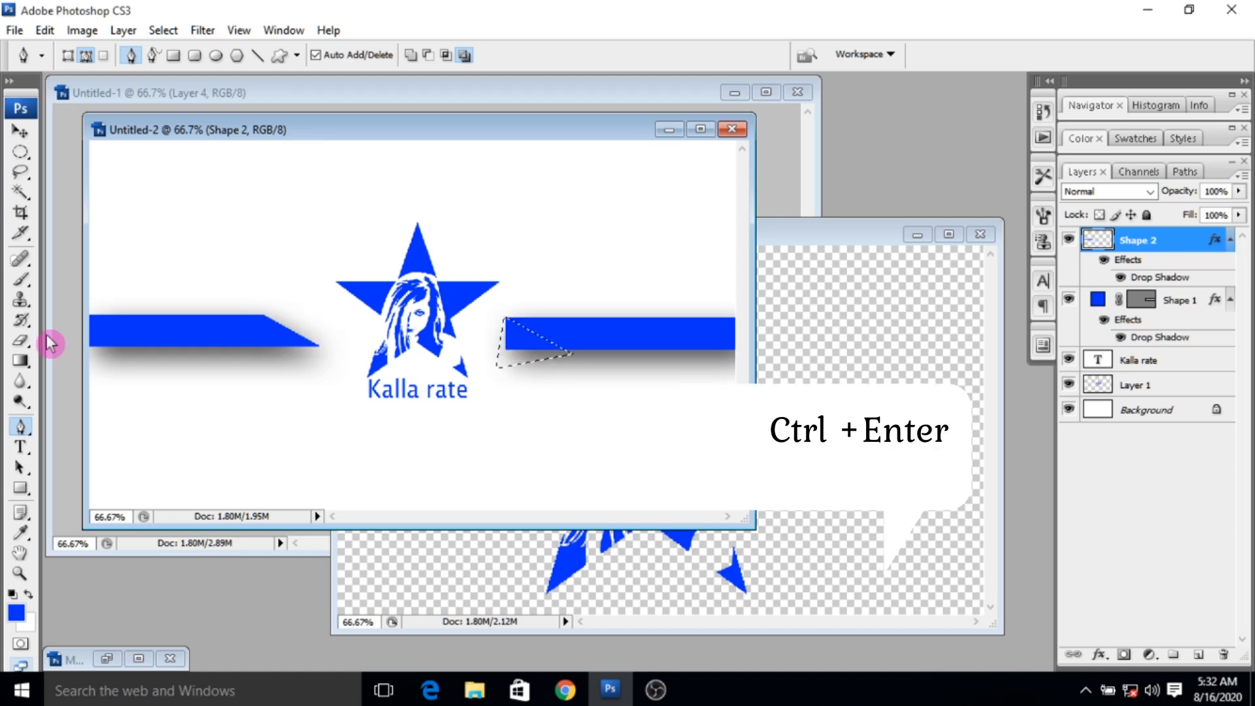
- Rasterize the Shape 1 layer and erase the selected corner to give the right bar a slanted end
click(20, 340)
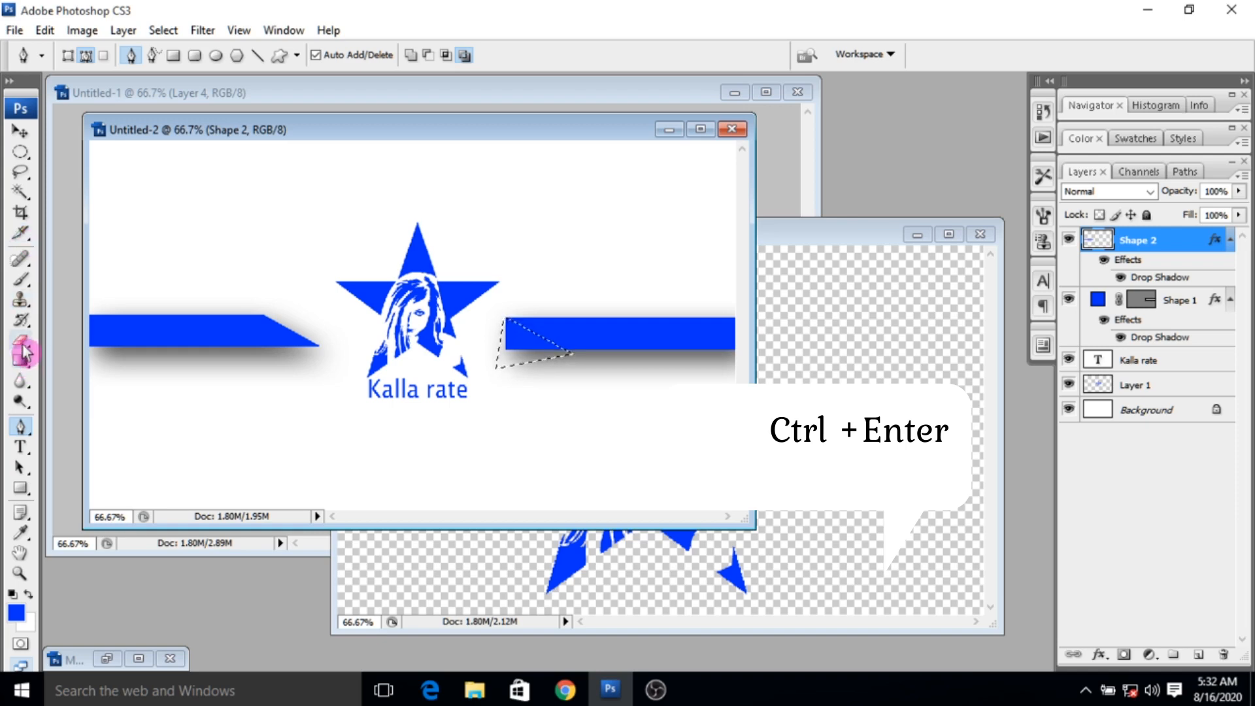
click(1176, 301)
click(537, 360)
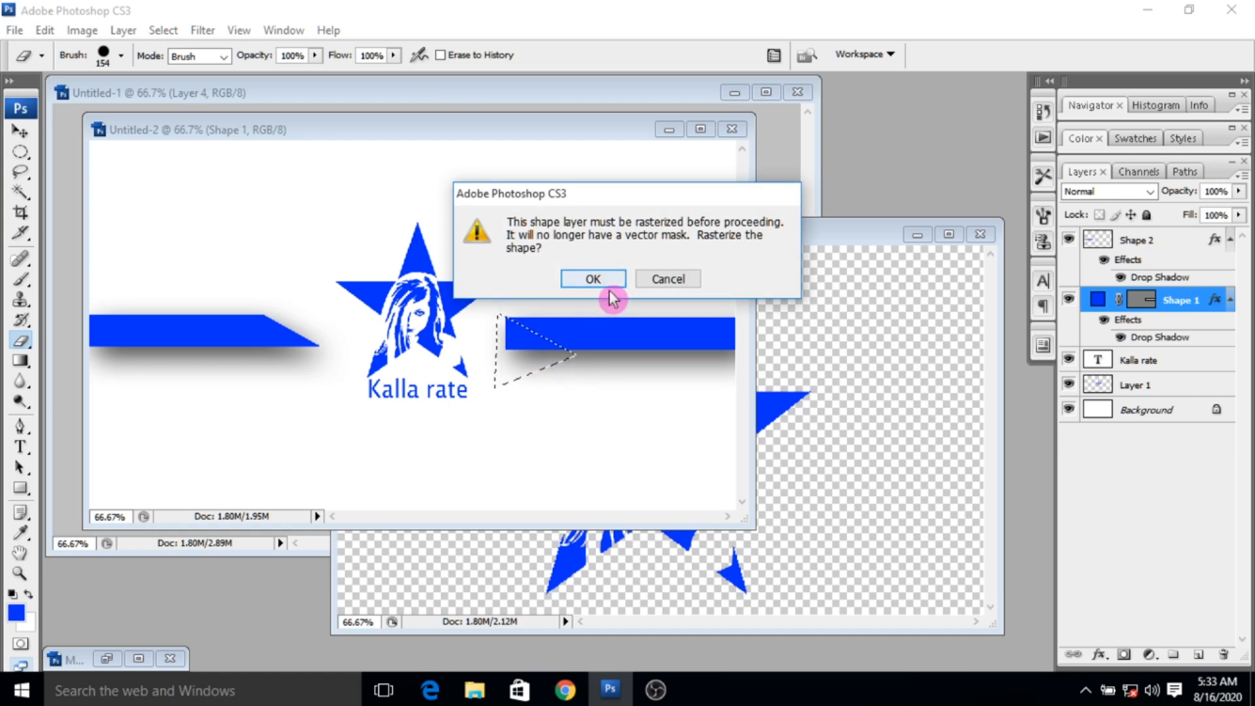
click(593, 279)
click(519, 353)
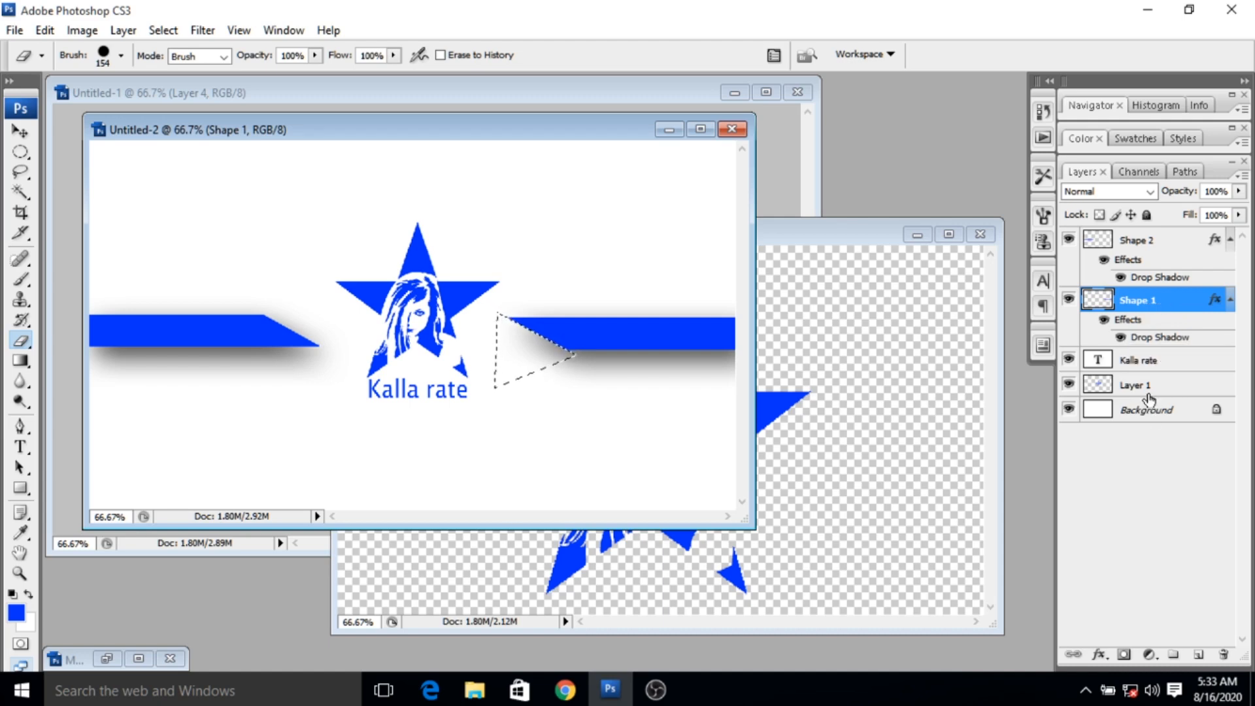
- Bring the contact side document to the front and set up its Save for Web export in JPEG format
click(1148, 397)
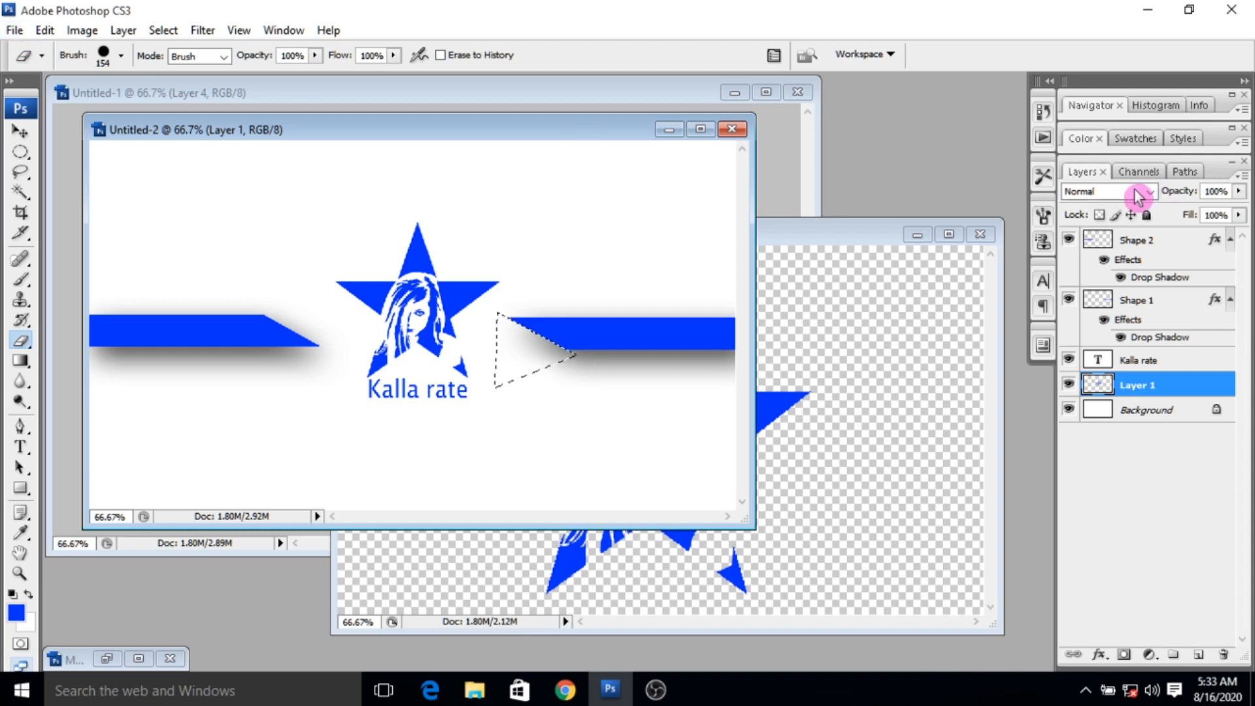
click(841, 243)
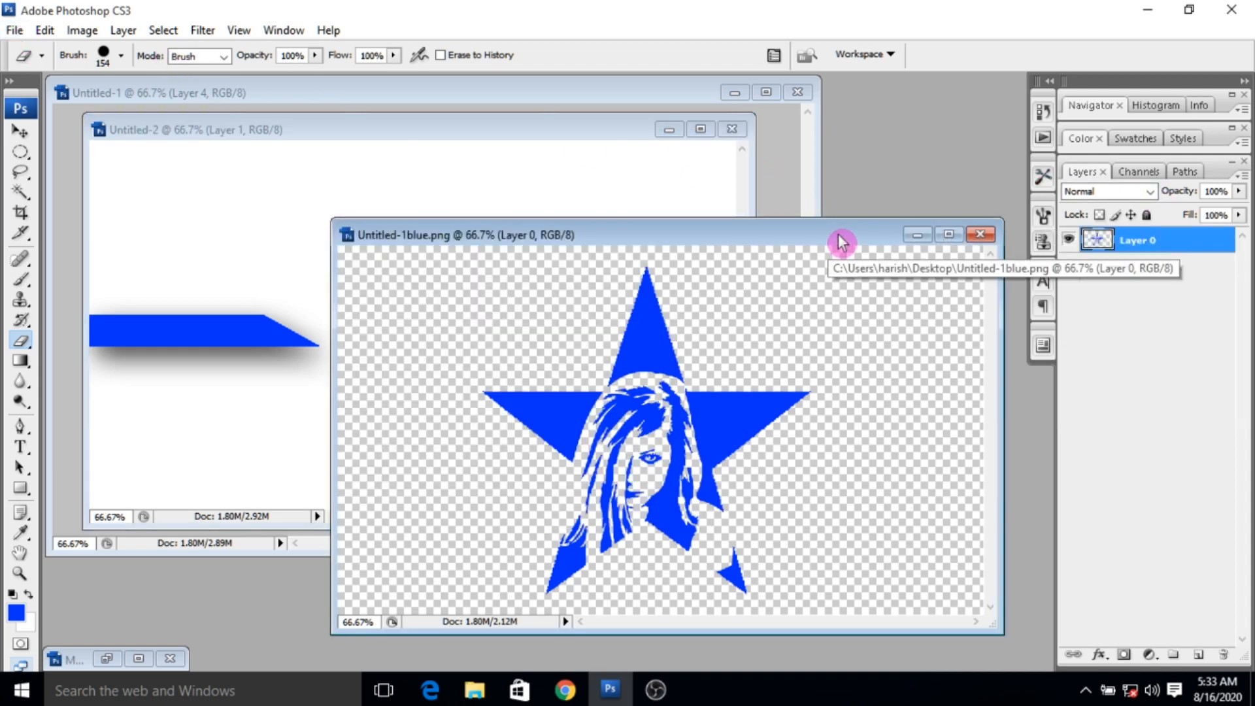
click(667, 97)
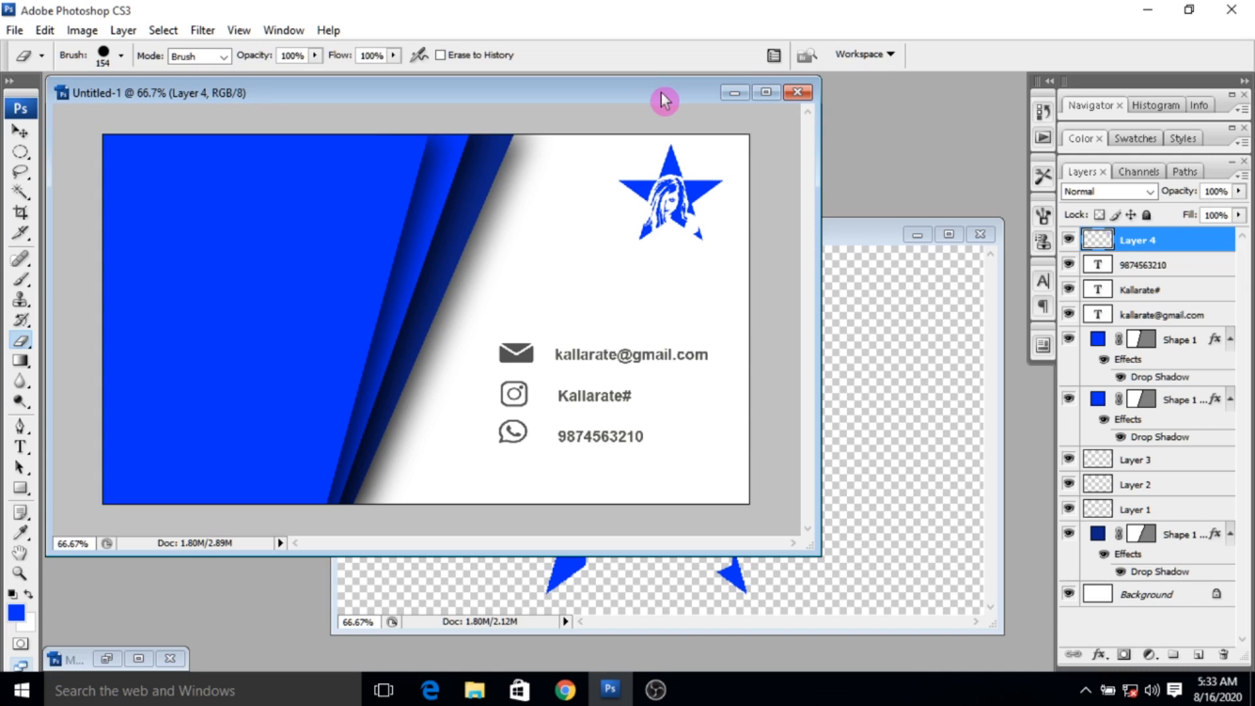
click(20, 33)
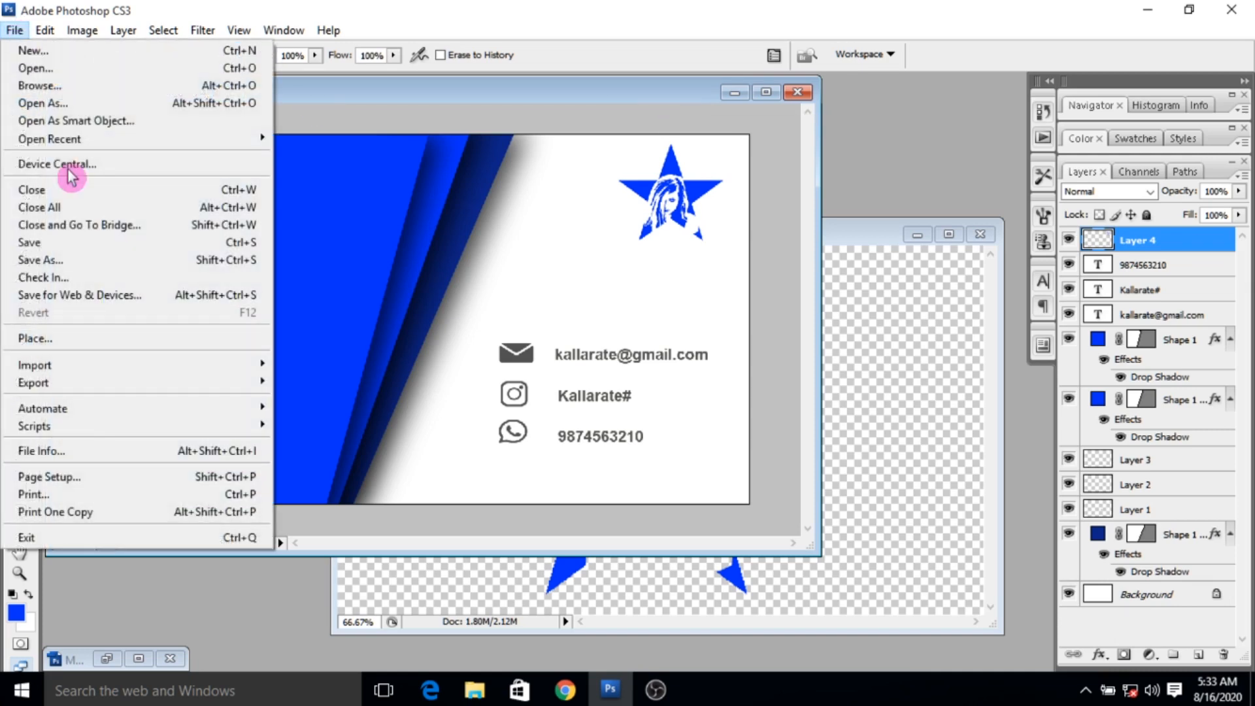
click(157, 291)
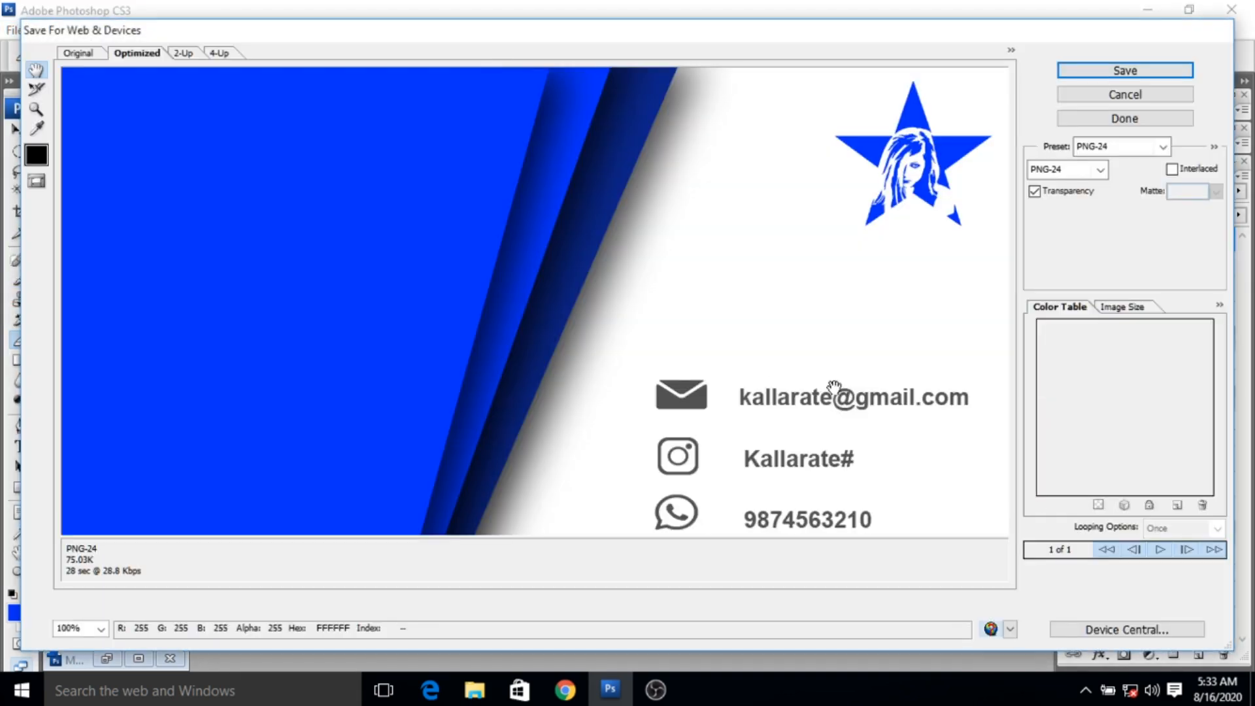
click(1140, 149)
click(1104, 171)
click(1100, 174)
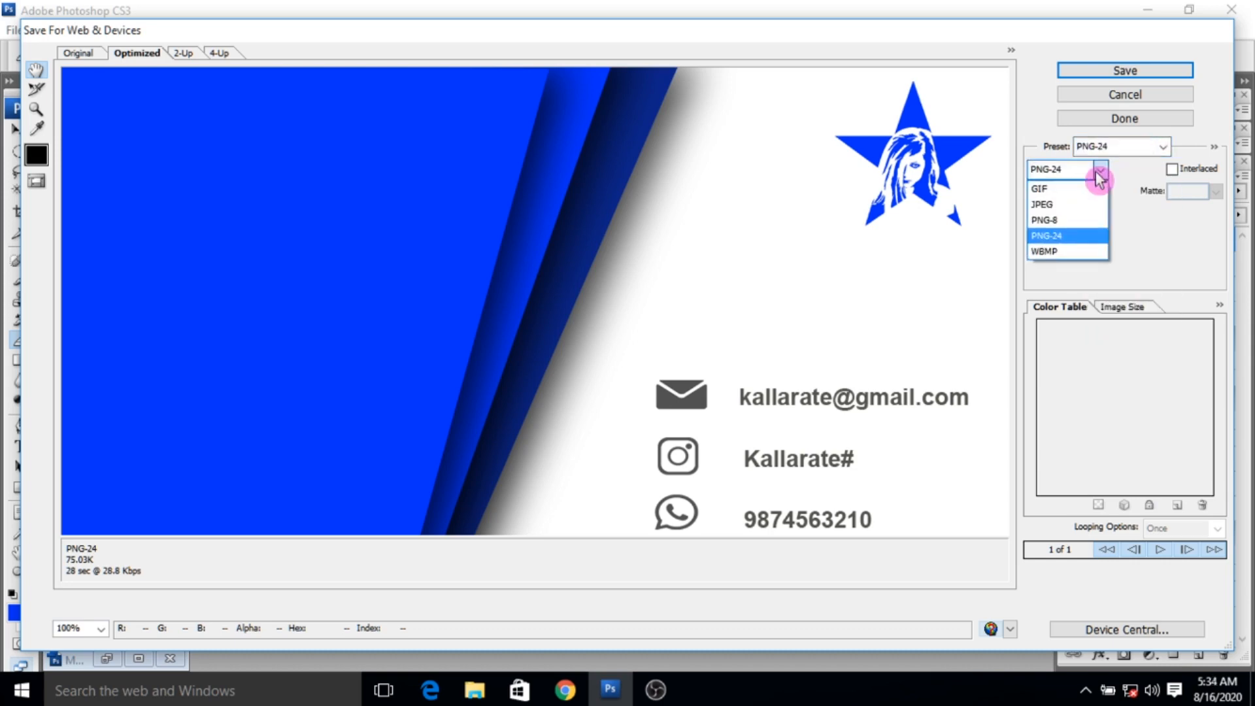
click(1075, 204)
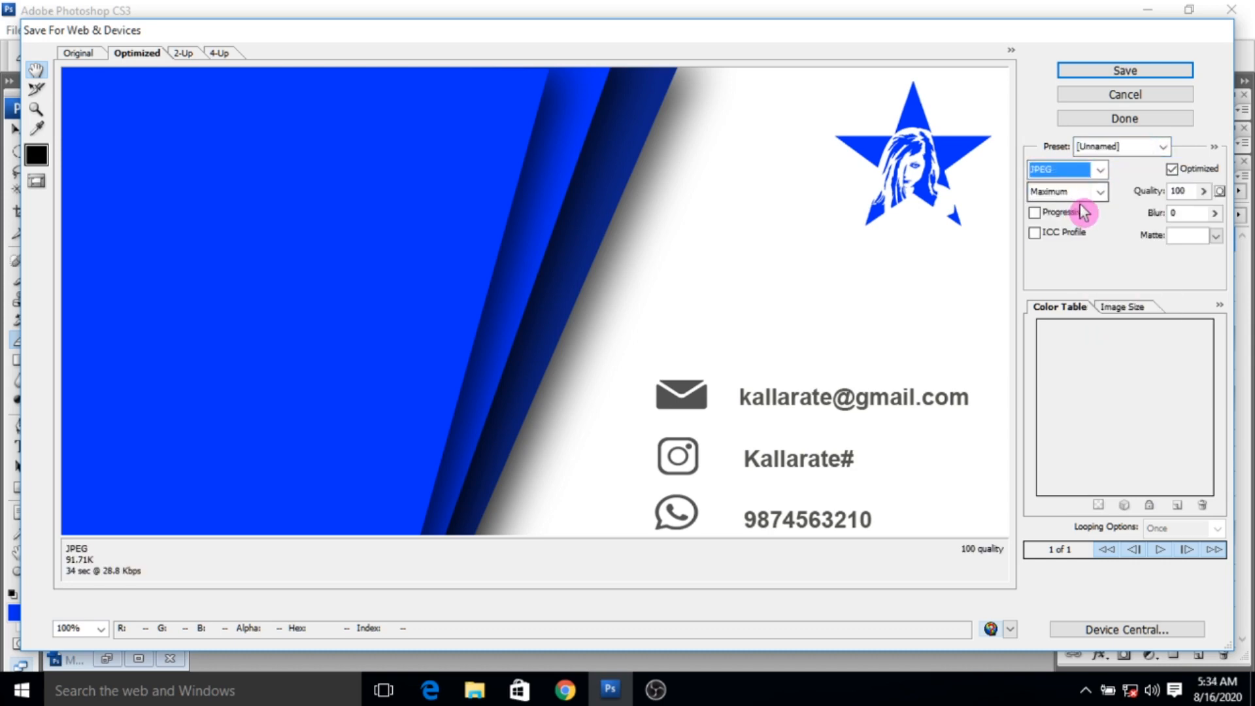
- Save the optimized contact side image in the Pictures library under the file name 123
click(1123, 71)
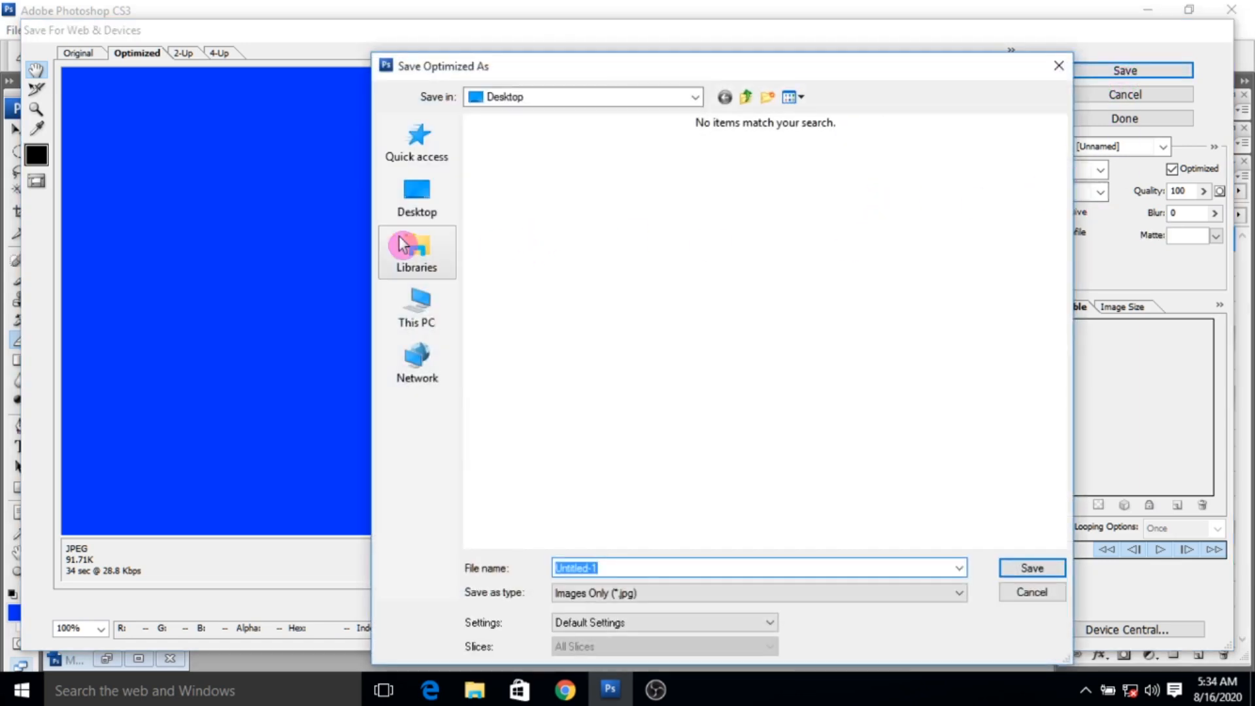
click(432, 243)
click(782, 200)
double_click(782, 198)
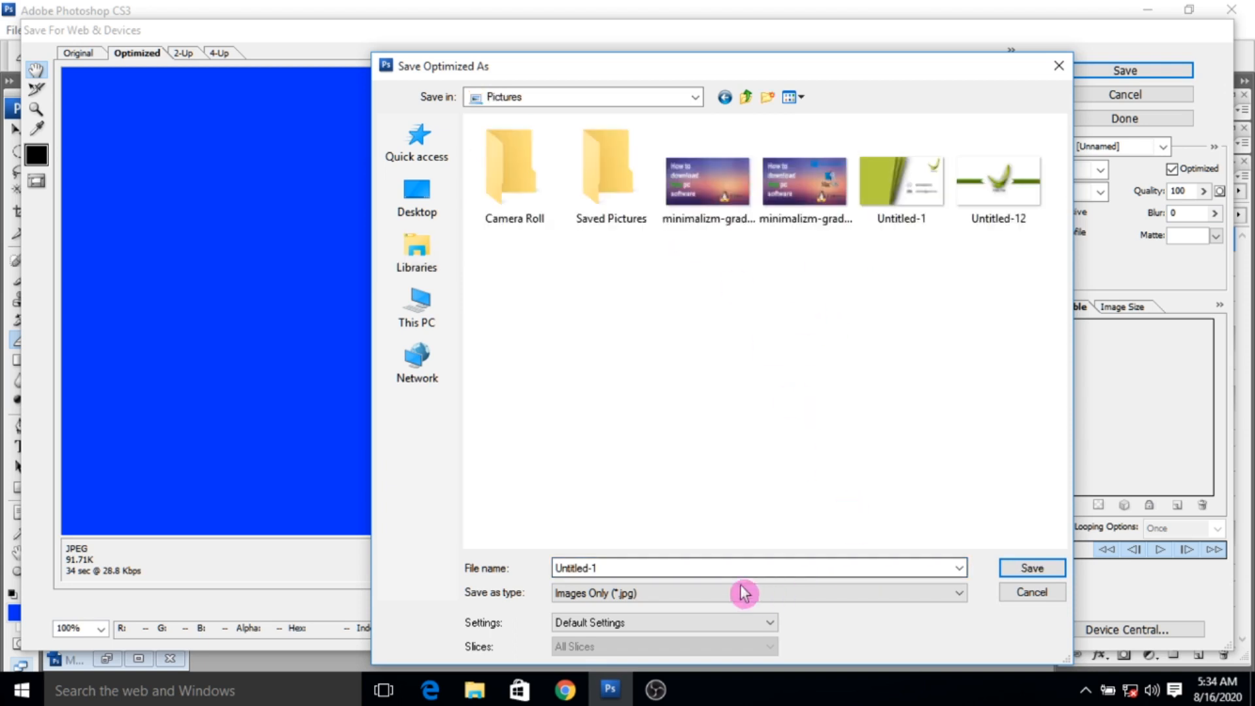
drag(666, 562, 469, 547)
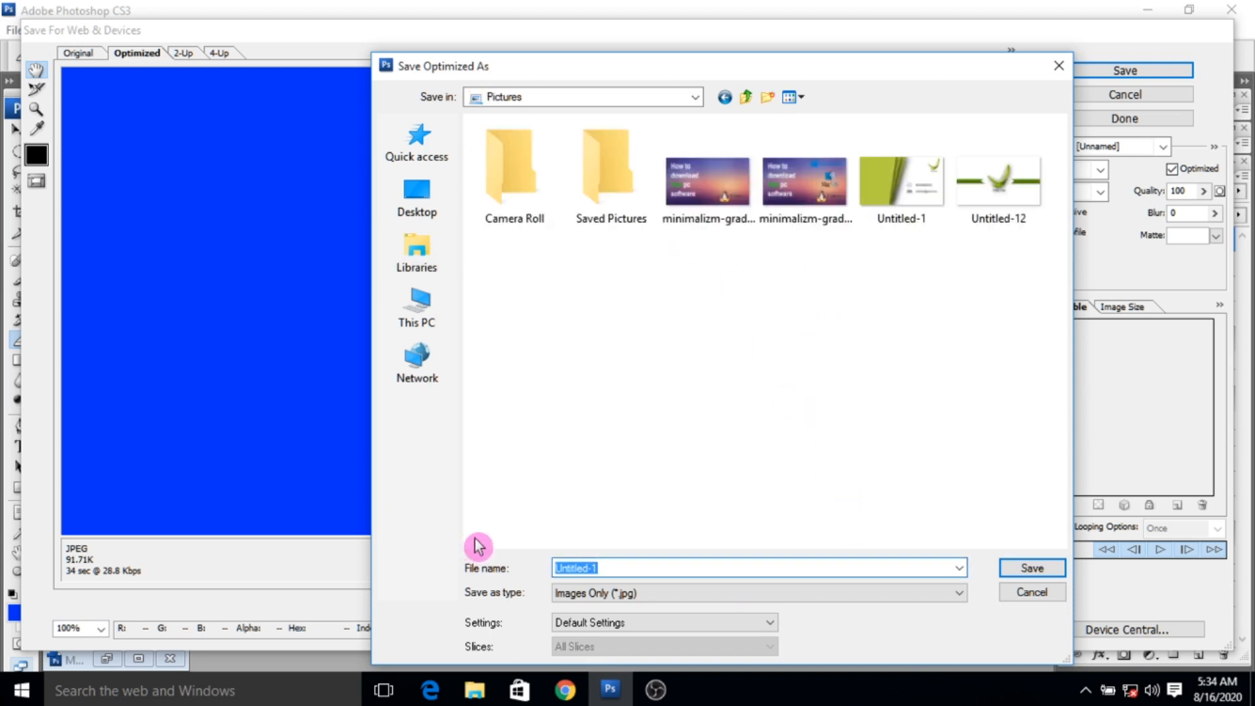
text(123)
click(1053, 568)
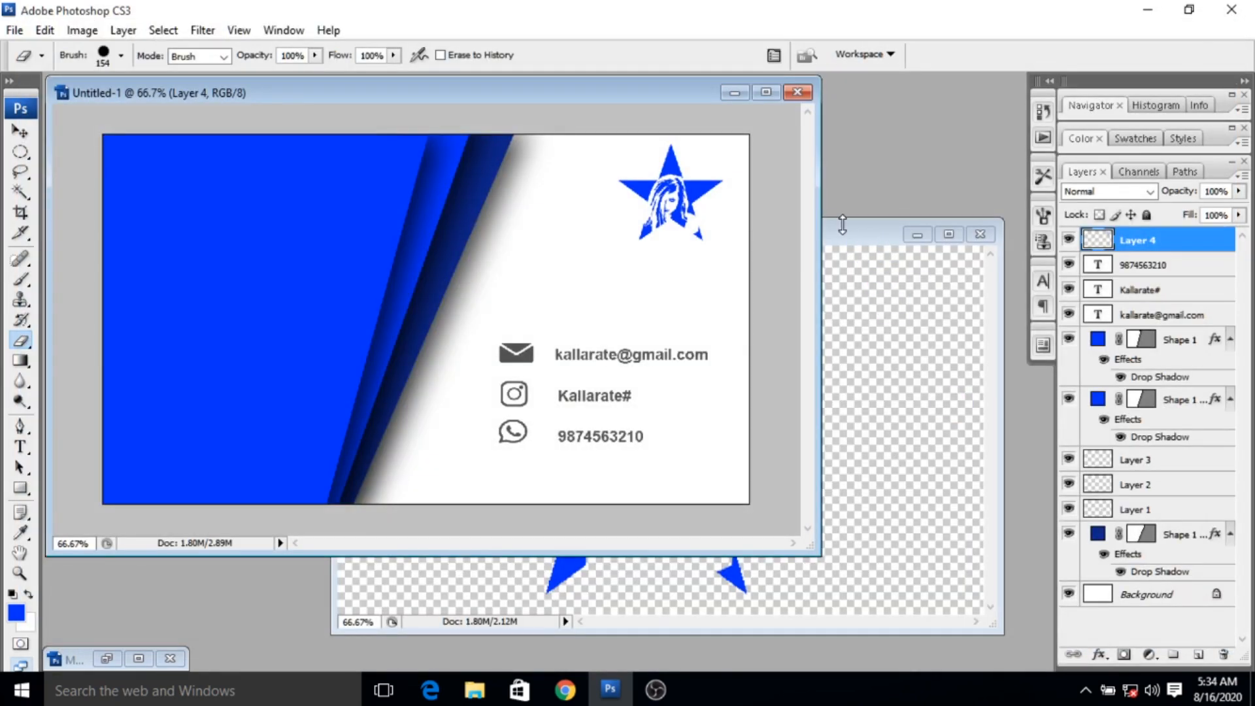
- Bring the logo side document to the front and export it for web as a JPEG named 1234 in Pictures
click(857, 237)
click(606, 98)
drag(607, 101, 721, 196)
click(504, 132)
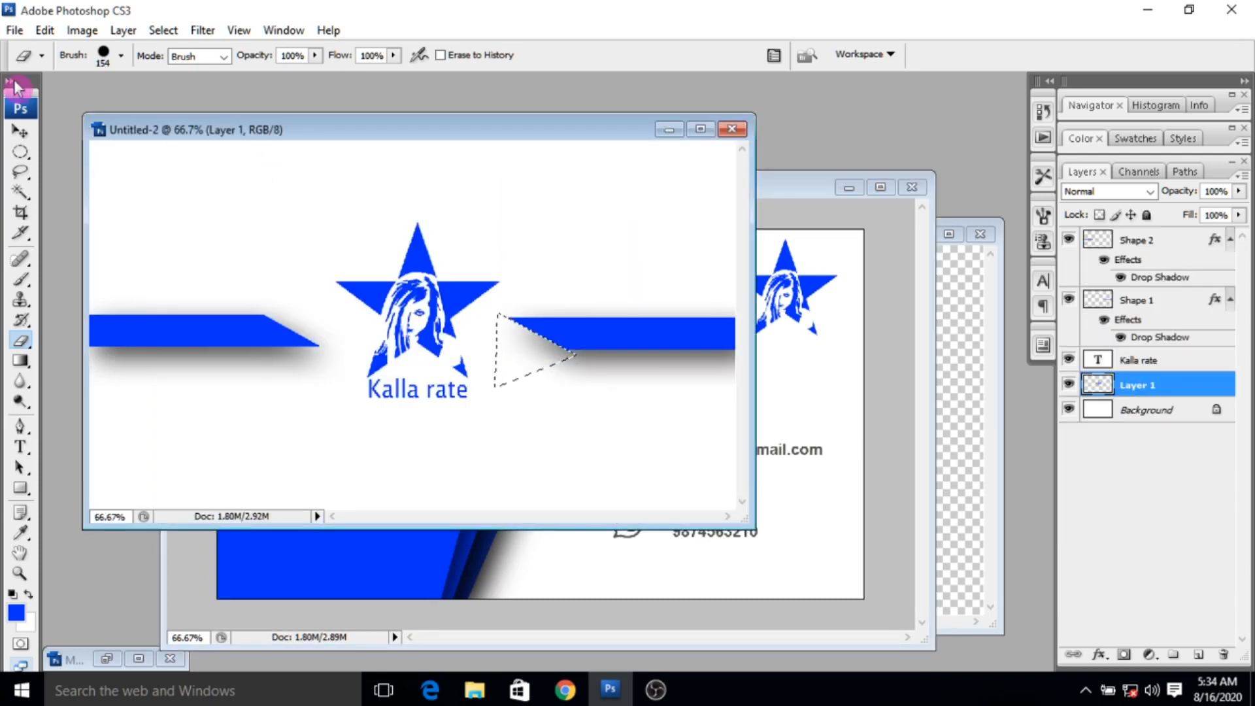
click(17, 30)
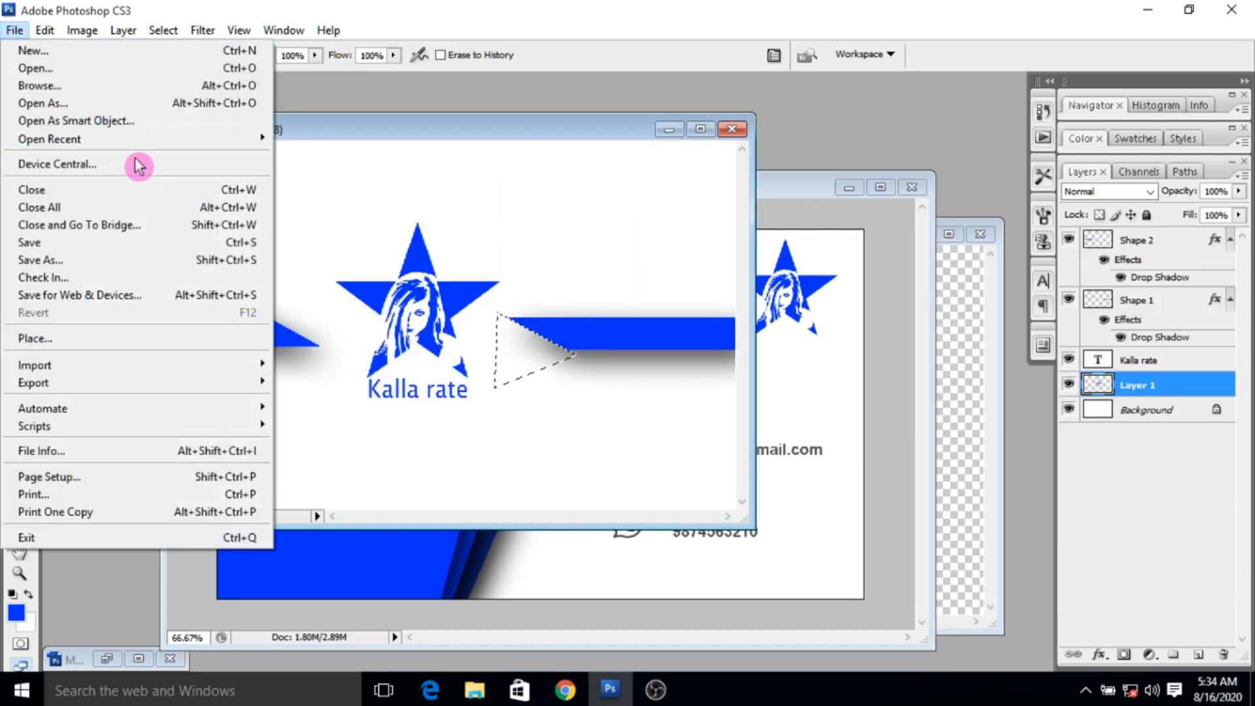
click(153, 302)
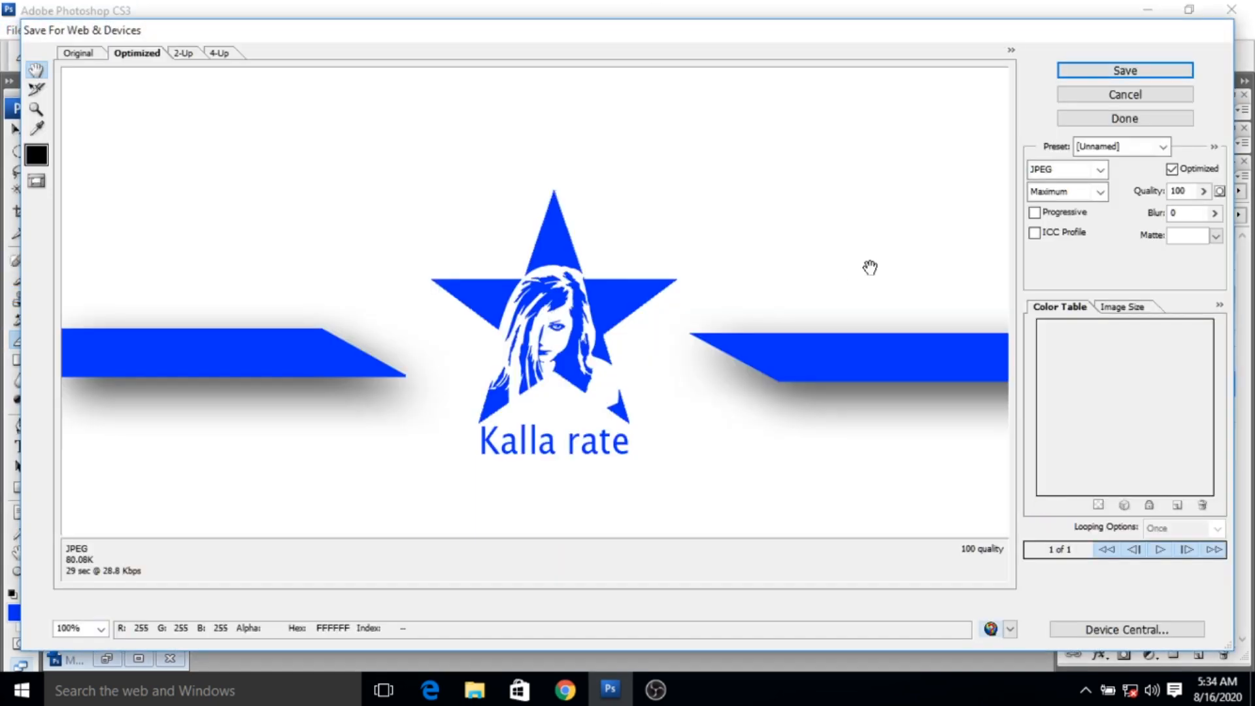
click(1125, 71)
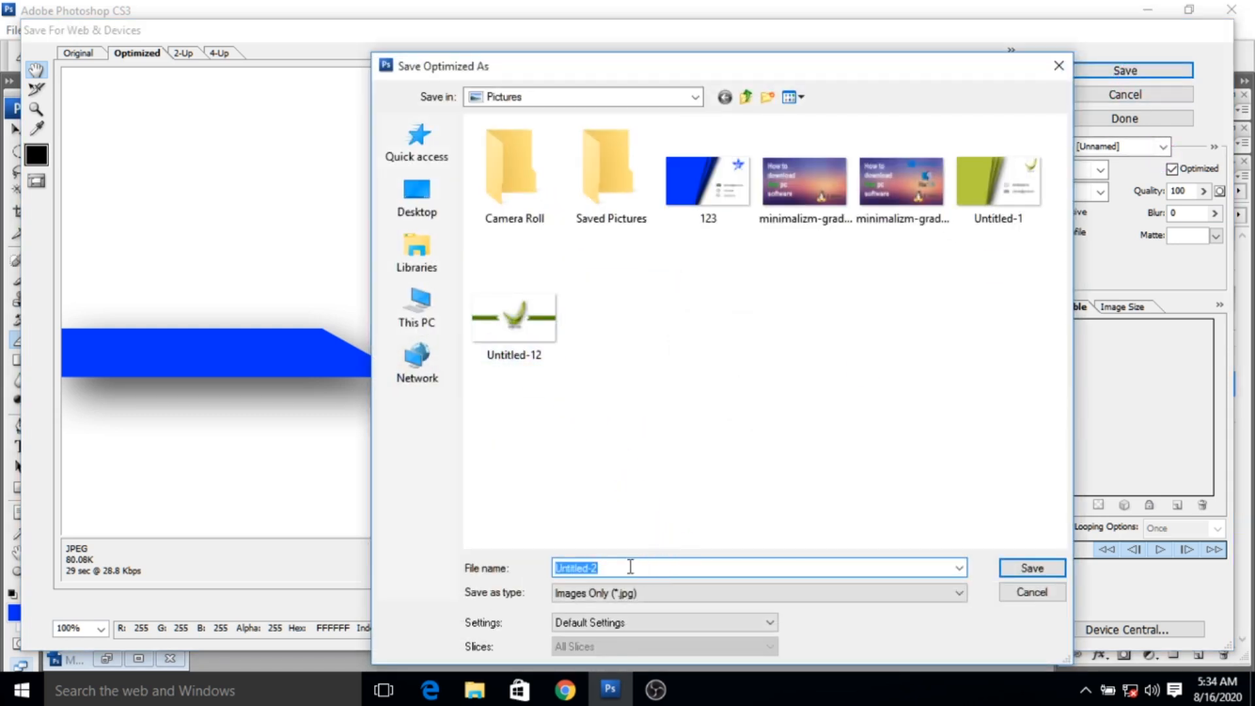
text(12)
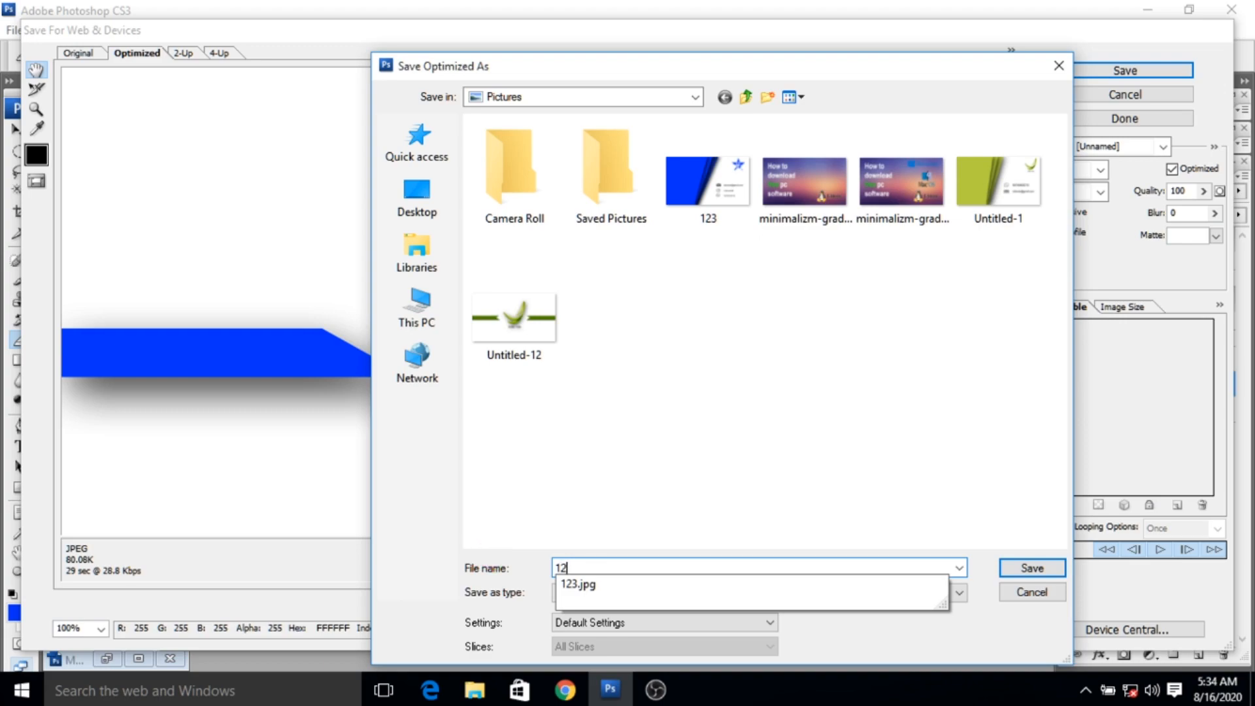
text(34)
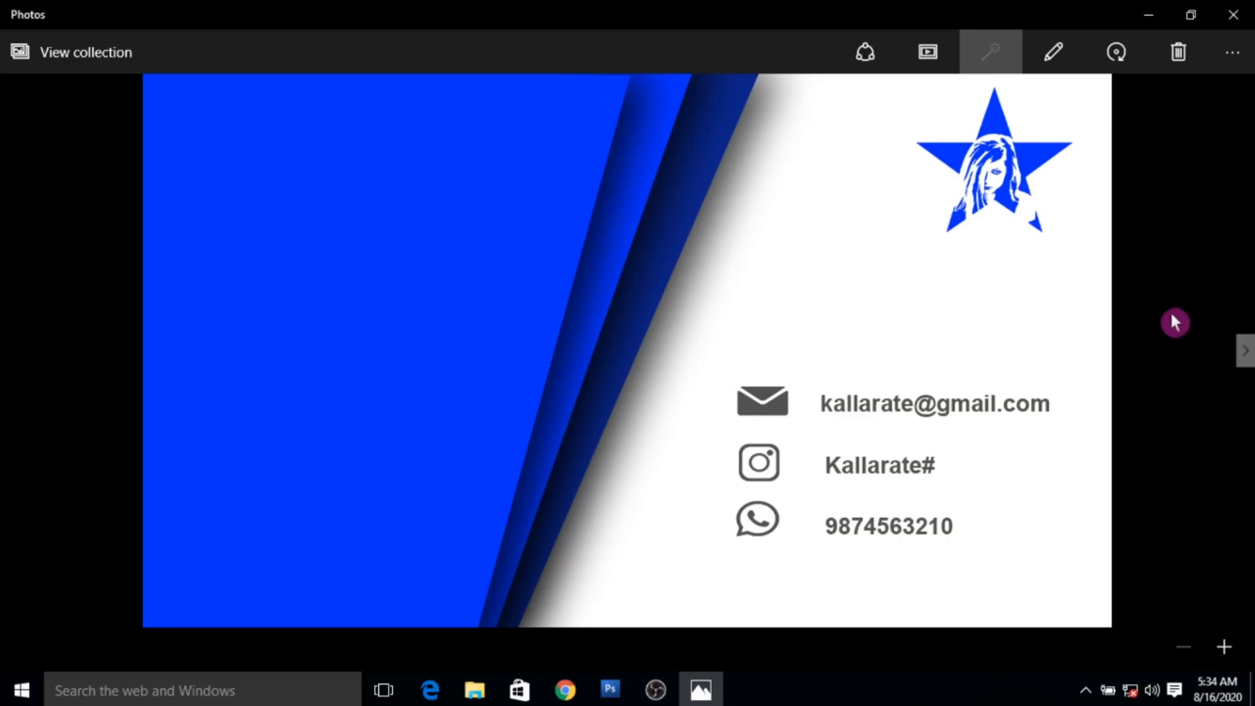
- Switch to Photos and review the exported logo side and contact side of the card
key(Right)
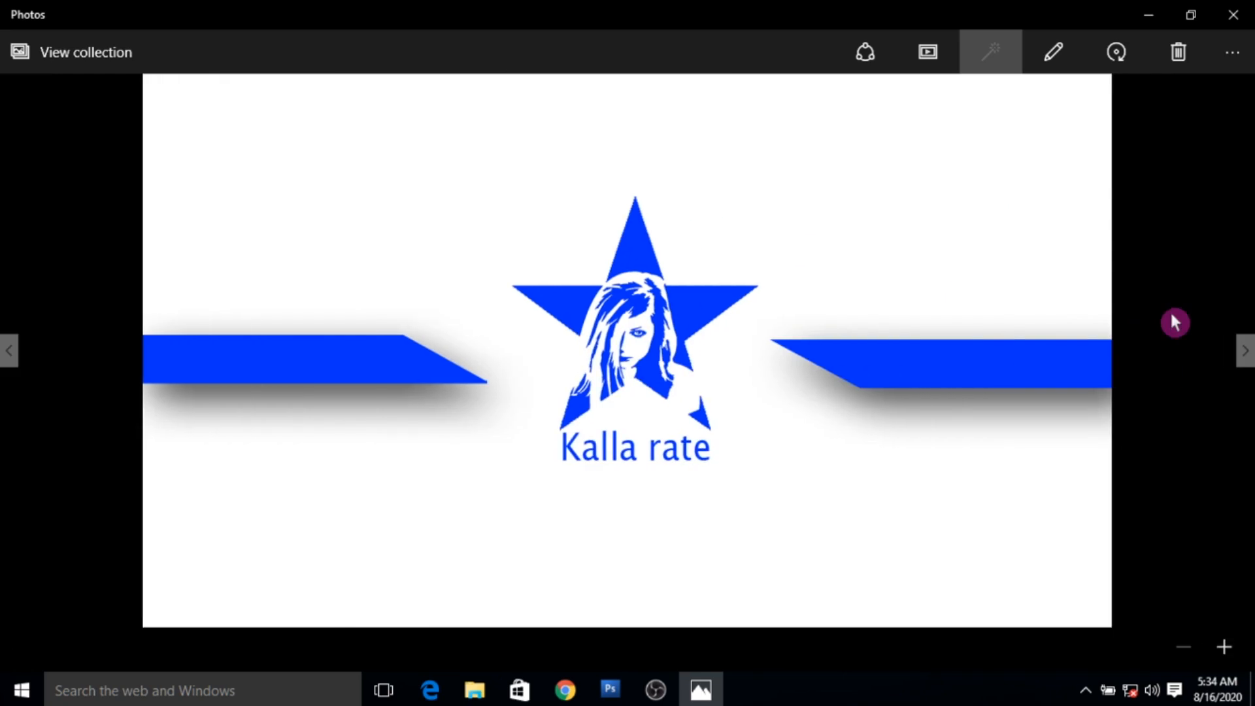
key(Left)
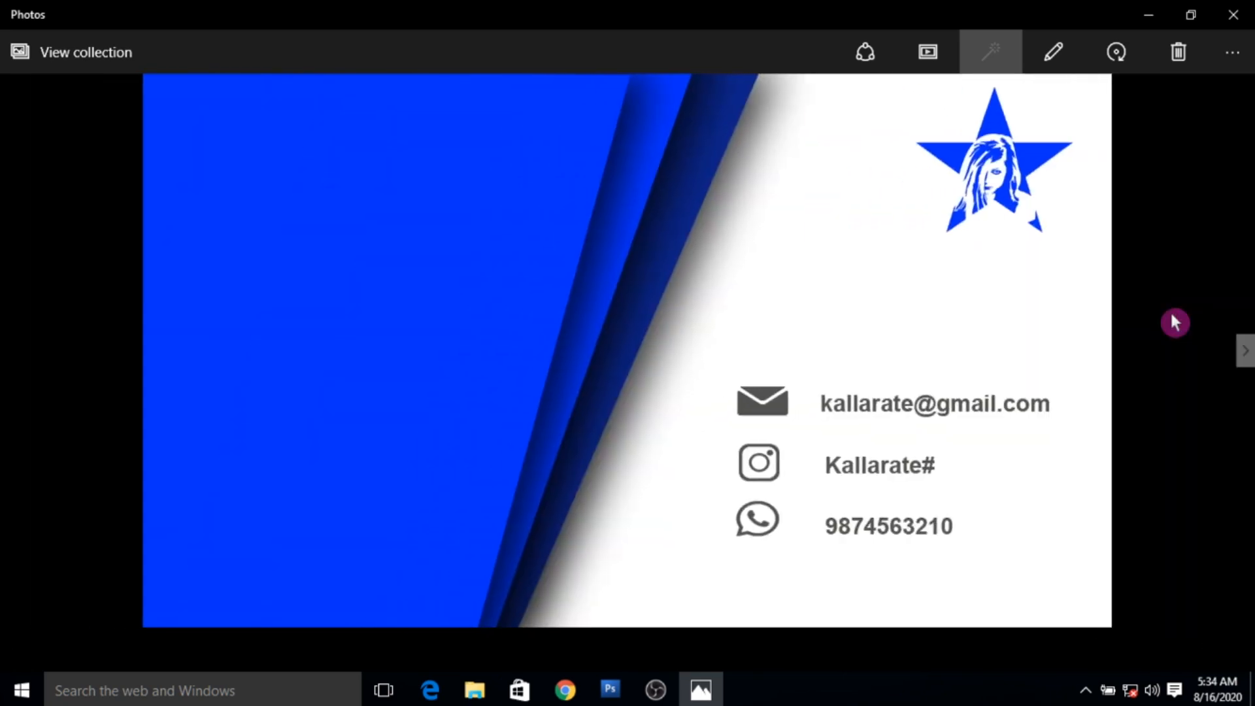